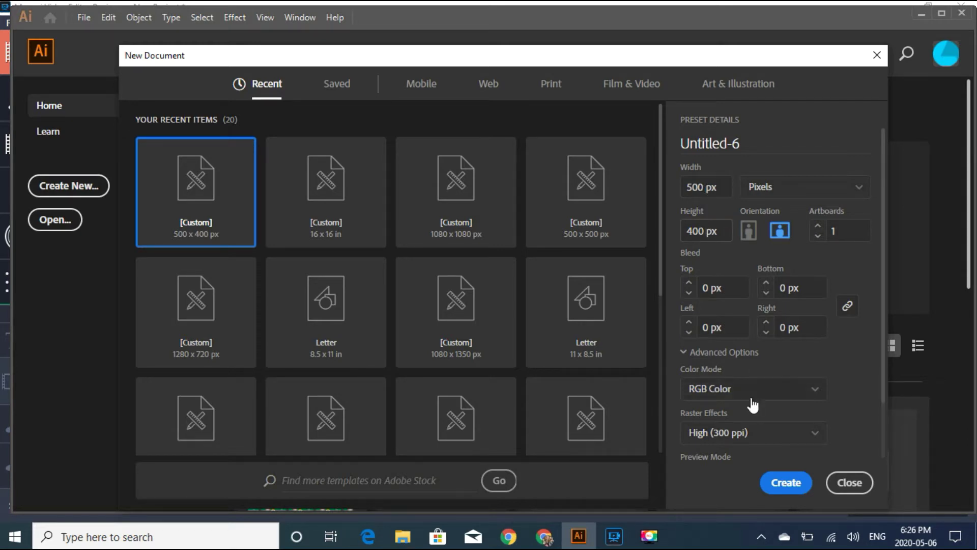
# Create a 500 x 400 px RGB document and draw a 200 x 200 px circle on its artboard.
pyautogui.click(788, 482)
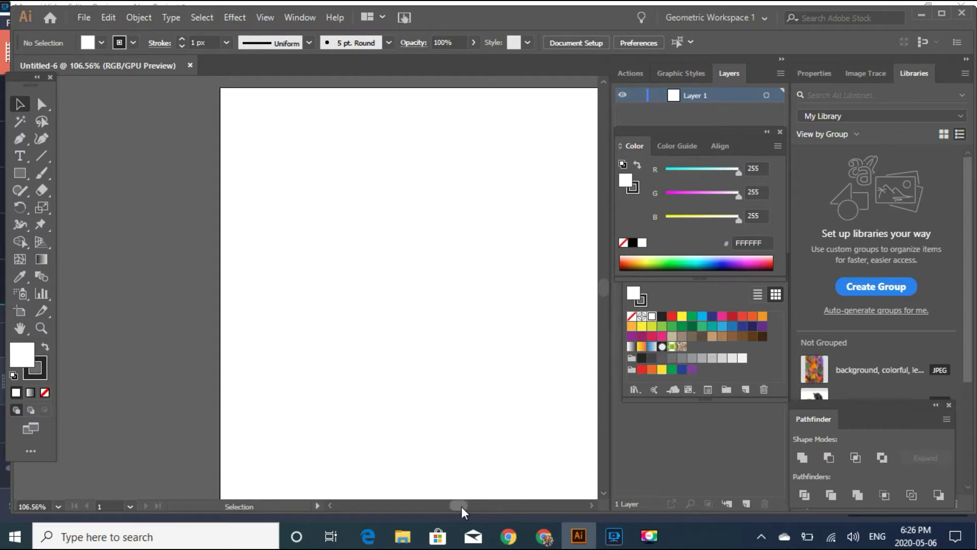
pyautogui.moveTo(461, 506); pyautogui.dragTo(463, 506)
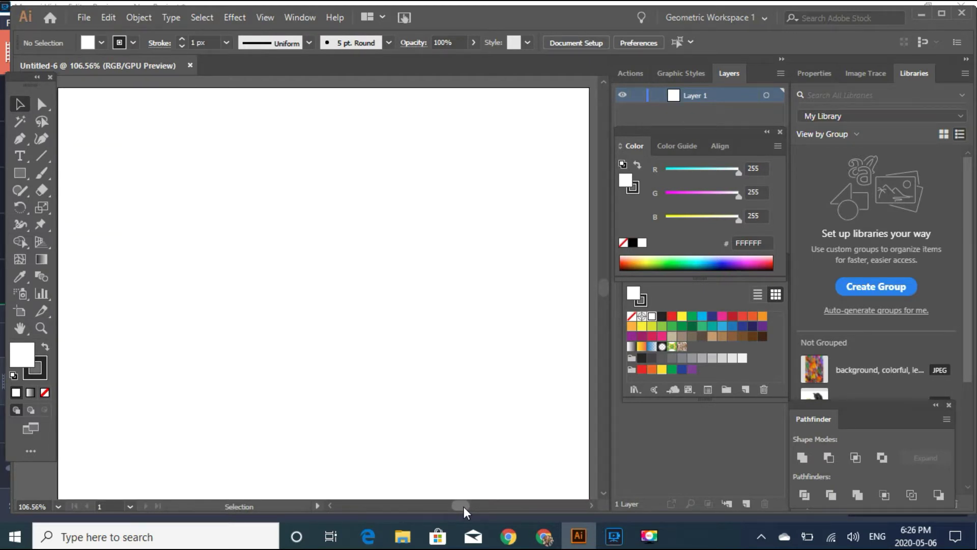
pyautogui.moveTo(26, 176); pyautogui.dragTo(87, 207)
pyautogui.click(326, 178)
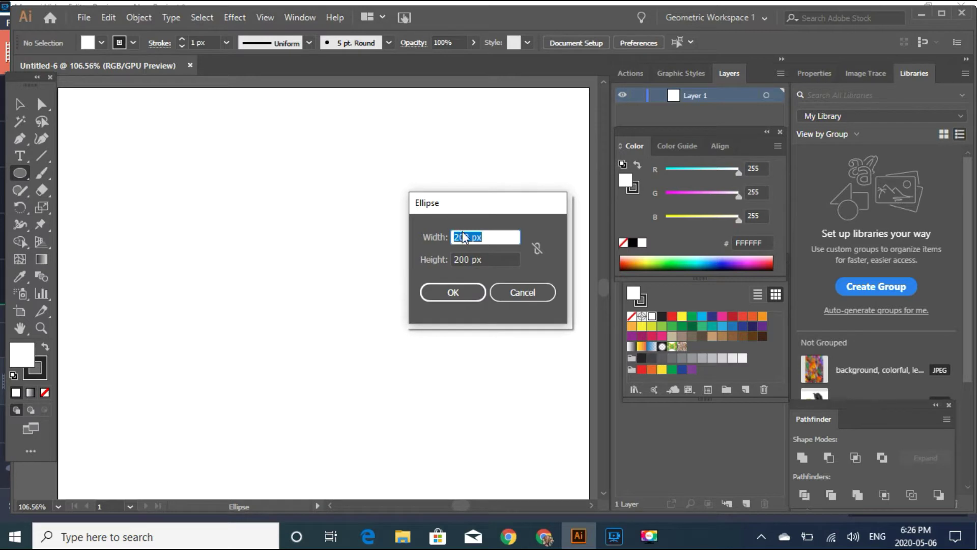
pyautogui.click(460, 289)
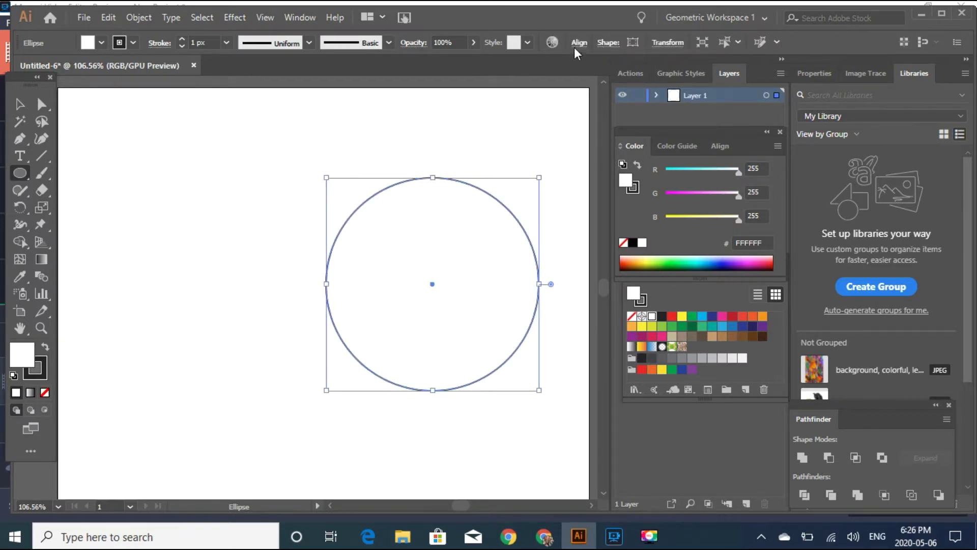
# Align the circle to the artboard's horizontal center and top edge.
pyautogui.click(578, 42)
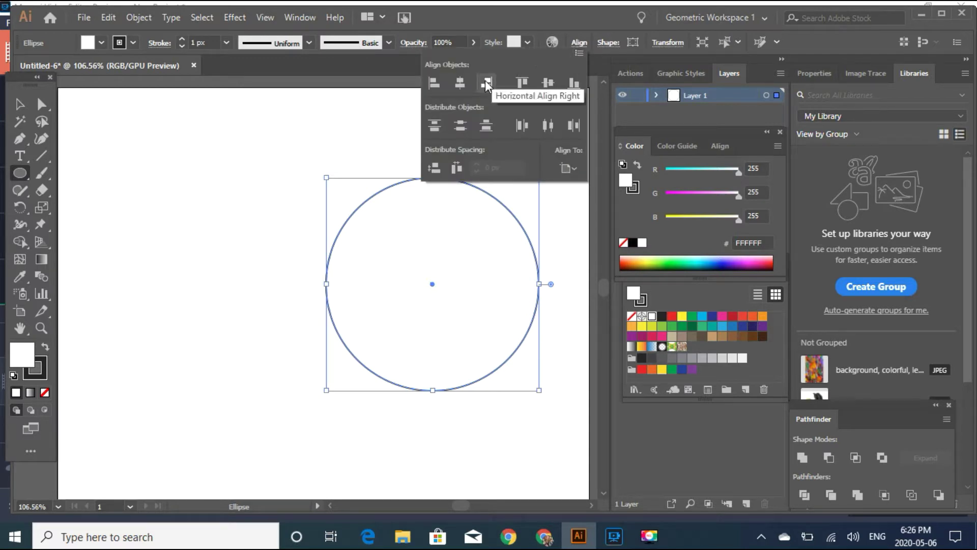
pyautogui.click(459, 83)
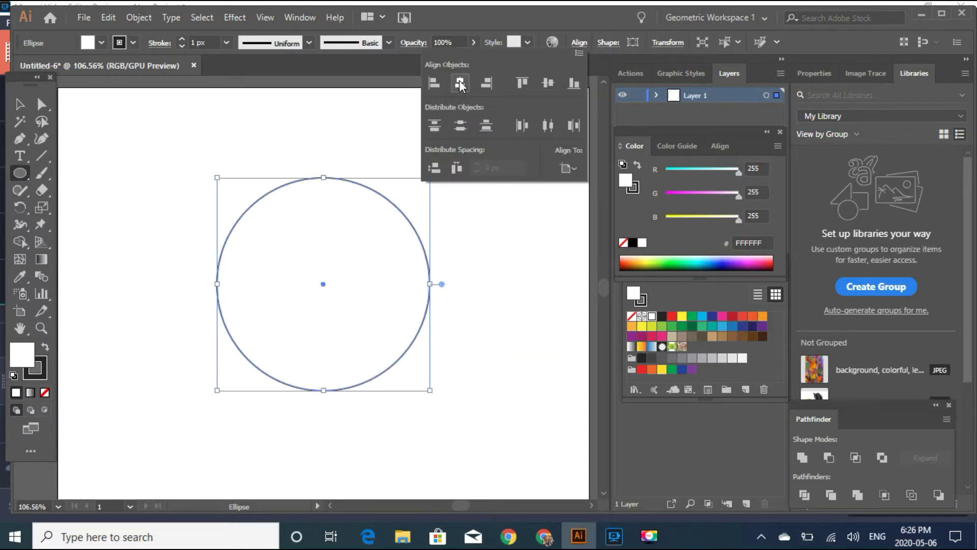
pyautogui.click(524, 82)
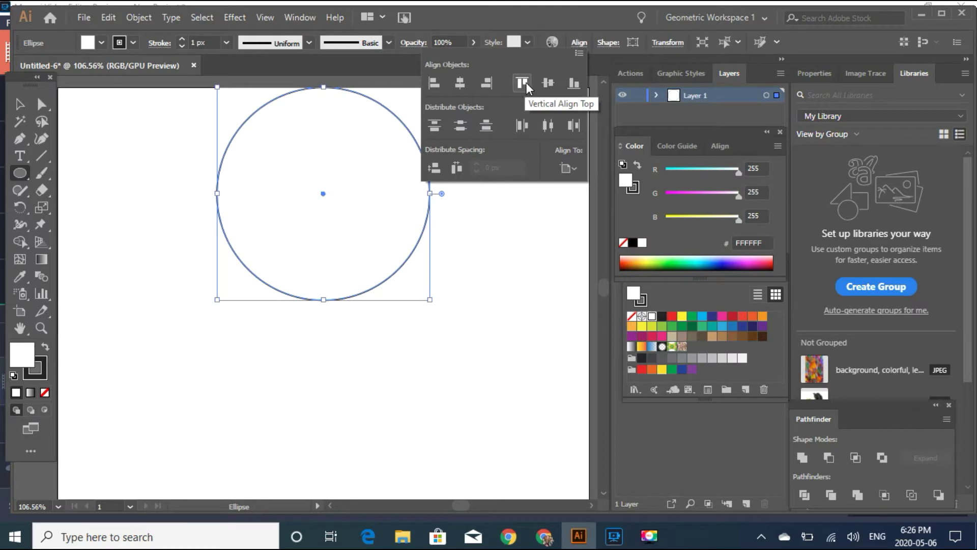
pyautogui.click(139, 146)
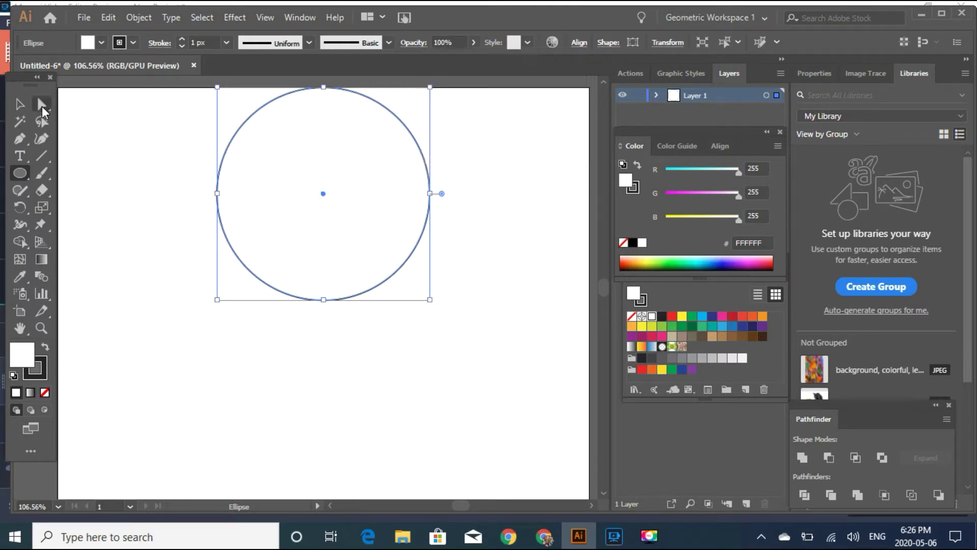
# Delete the lower half of the circle, keeping only the upper semicircular arc.
pyautogui.click(42, 104)
pyautogui.moveTo(196, 217); pyautogui.dragTo(472, 316)
pyautogui.press('Delete')
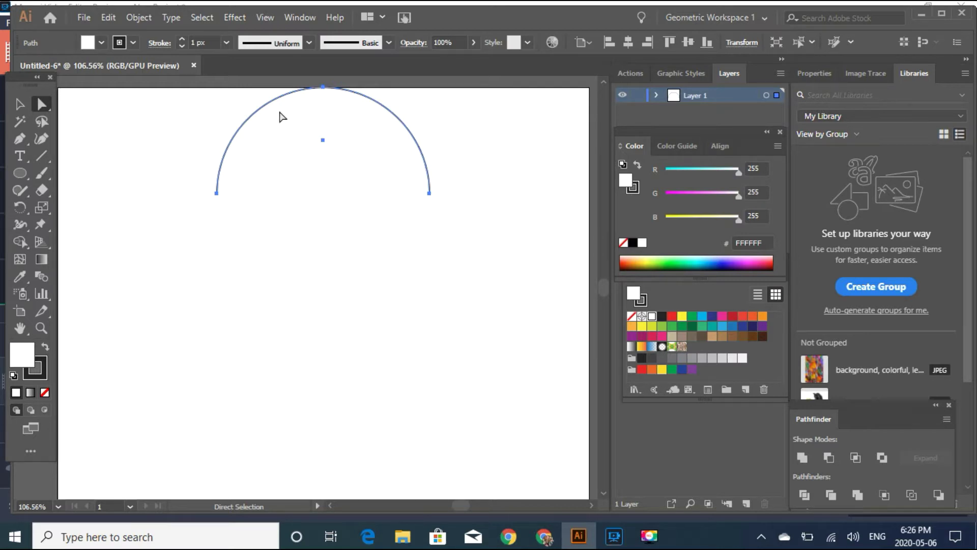
# Make a quarter arc by duplicating the semicircle and deleting the copy's right half, and move it to the artboard's lower left.
pyautogui.moveTo(275, 102); pyautogui.dragTo(278, 217)
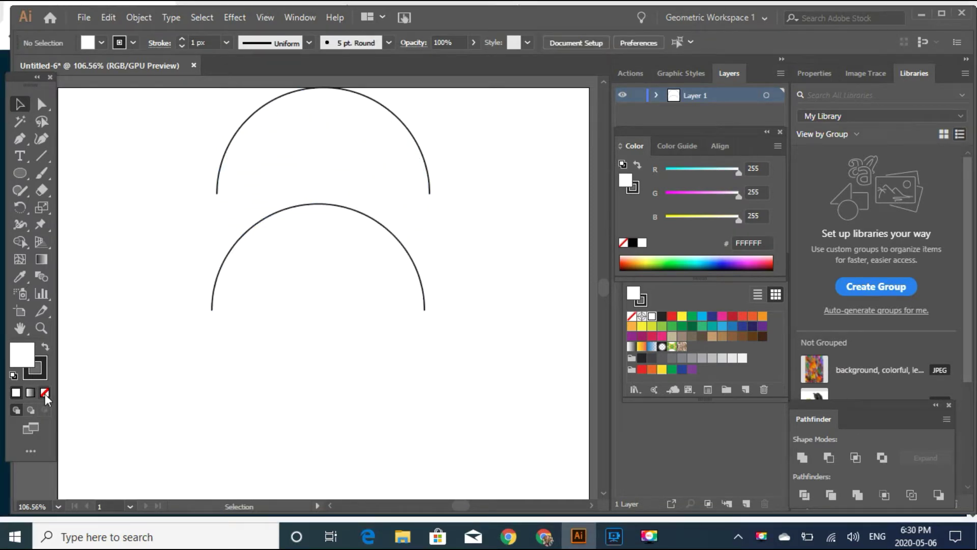
pyautogui.click(45, 393)
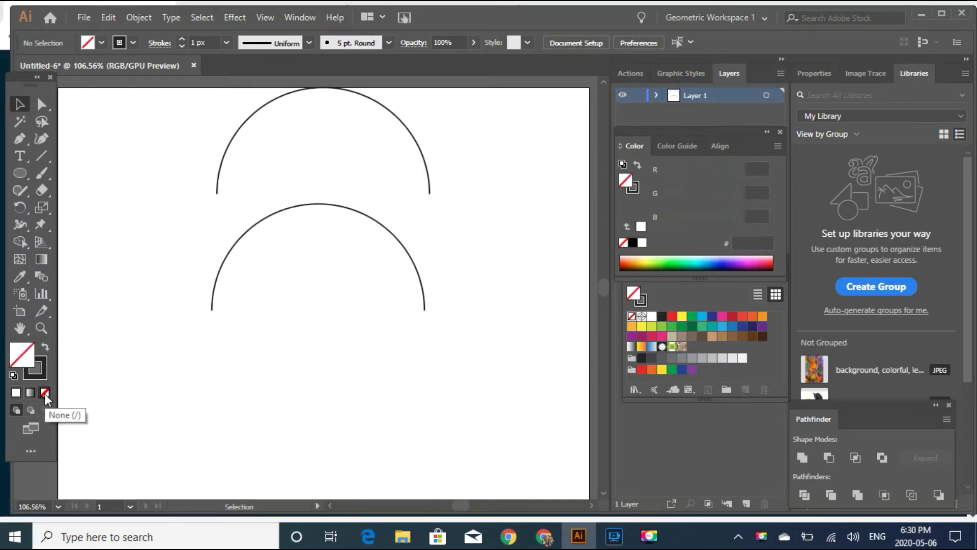
pyautogui.click(43, 105)
pyautogui.moveTo(370, 200); pyautogui.dragTo(443, 327)
pyautogui.press('Delete')
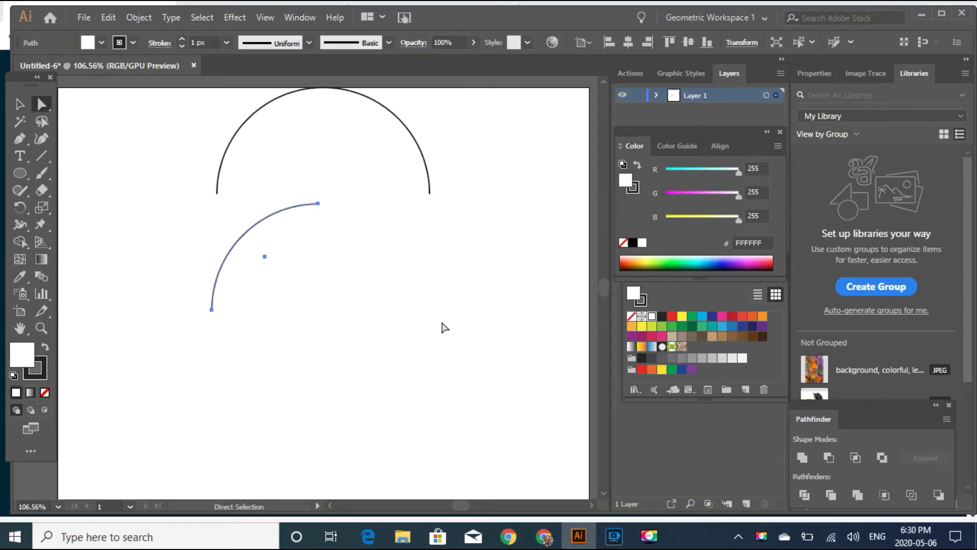
pyautogui.moveTo(217, 270); pyautogui.dragTo(93, 394)
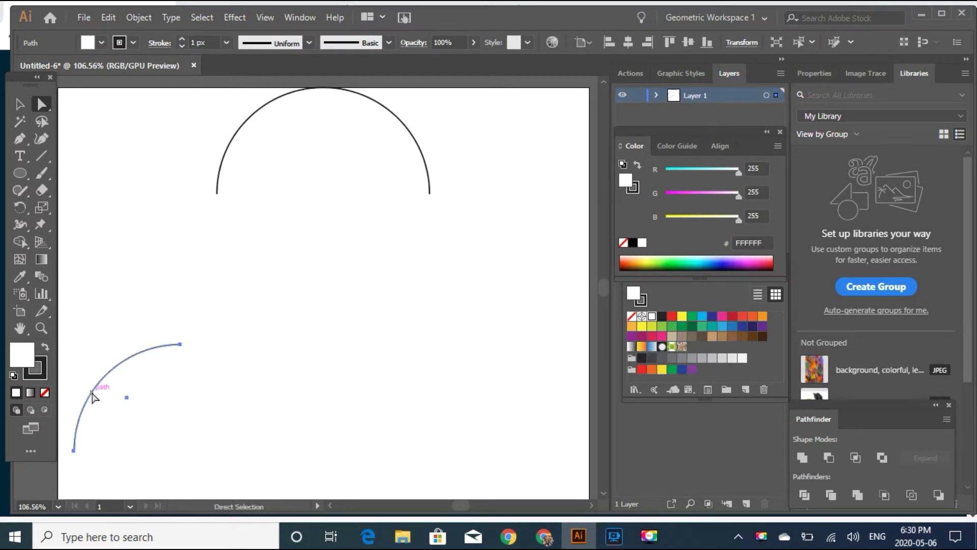
# Add a 50 px horizontal line segment at a 180° angle, extending outward from the semicircle's left end.
pyautogui.click(42, 157)
pyautogui.doubleClick(42, 156)
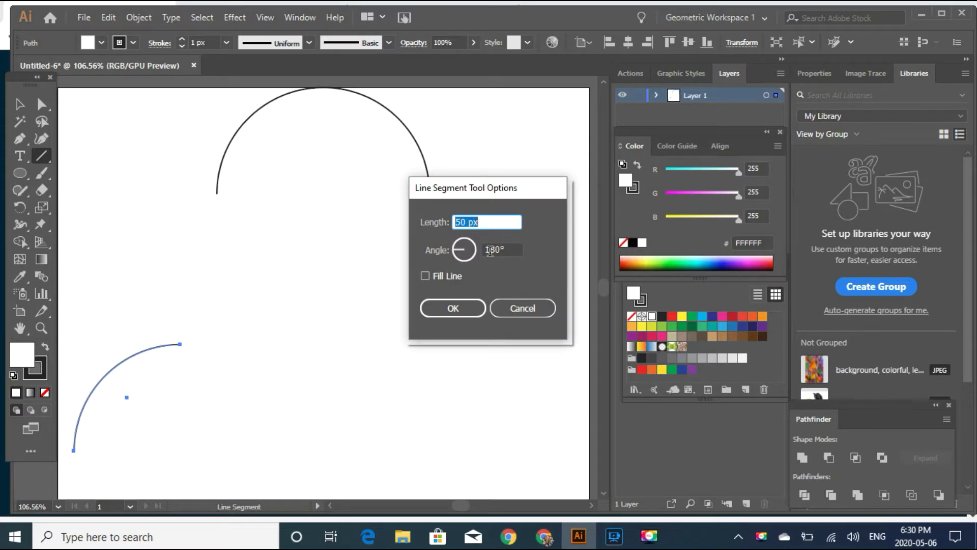
pyautogui.click(471, 309)
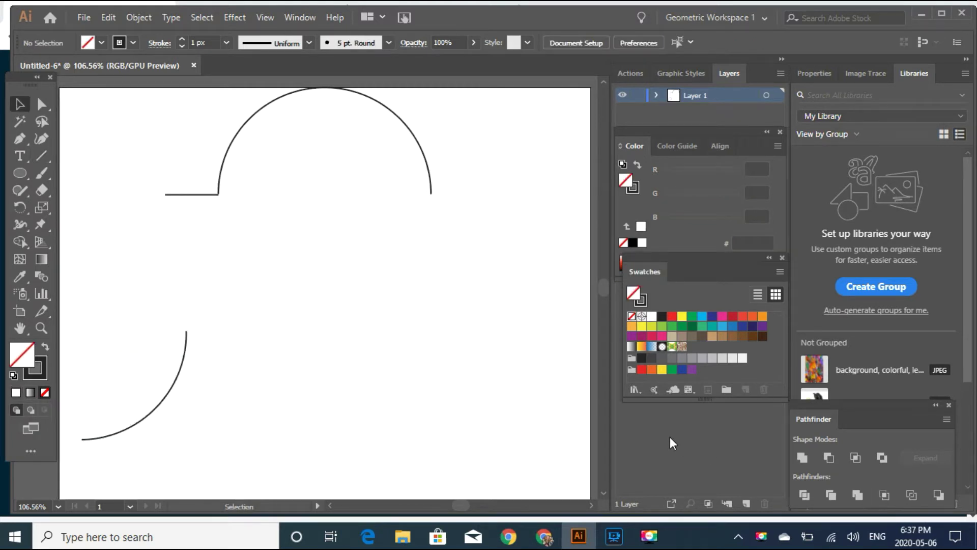
# Copy and paste the short horizontal line and attach the copy to the semicircle's right end.
pyautogui.click(191, 194)
pyautogui.click(133, 17)
pyautogui.click(135, 17)
pyautogui.click(109, 17)
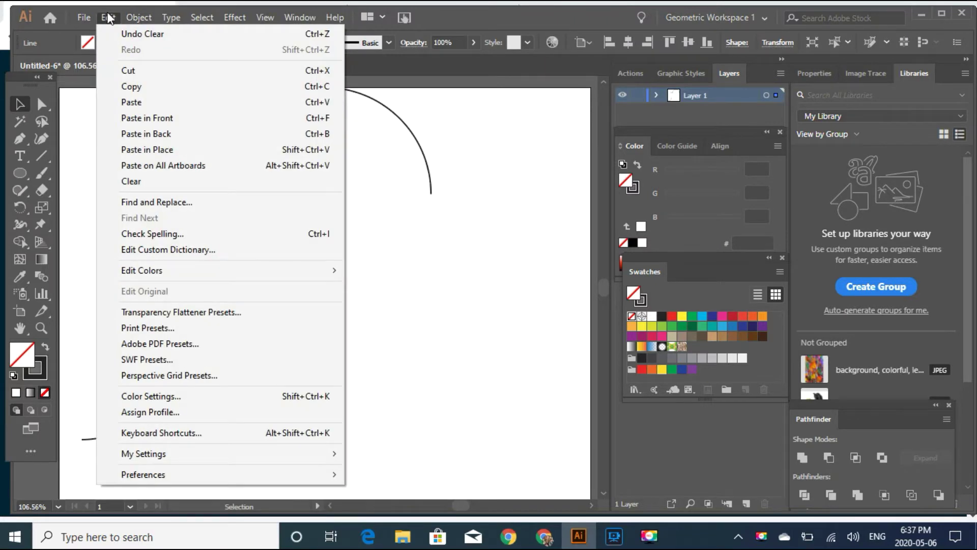
pyautogui.click(122, 87)
pyautogui.click(109, 17)
pyautogui.click(122, 102)
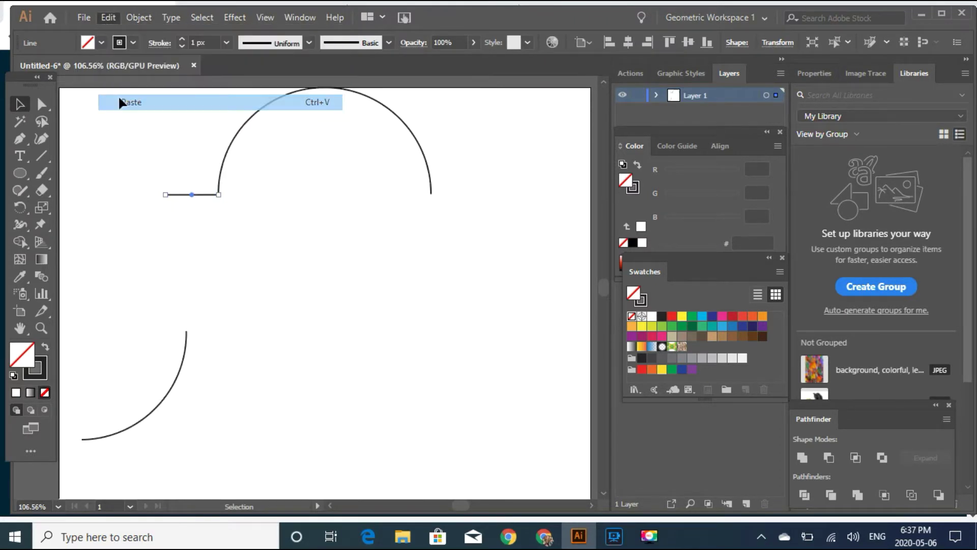
pyautogui.moveTo(317, 286); pyautogui.dragTo(468, 195)
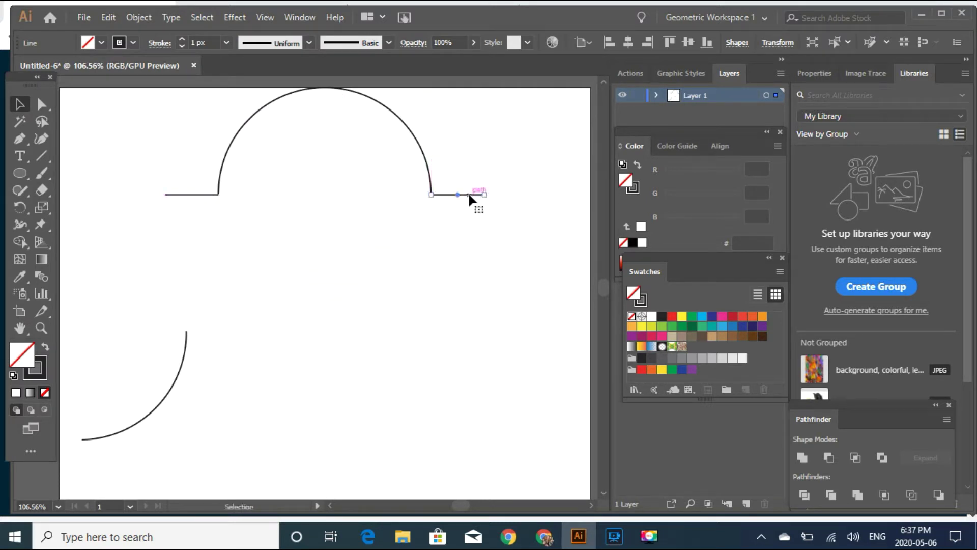
# Paste a copy of the quarter arc and attach the original to the outer end of the left line.
pyautogui.click(183, 374)
pyautogui.click(115, 20)
pyautogui.click(148, 83)
pyautogui.click(115, 16)
pyautogui.click(137, 102)
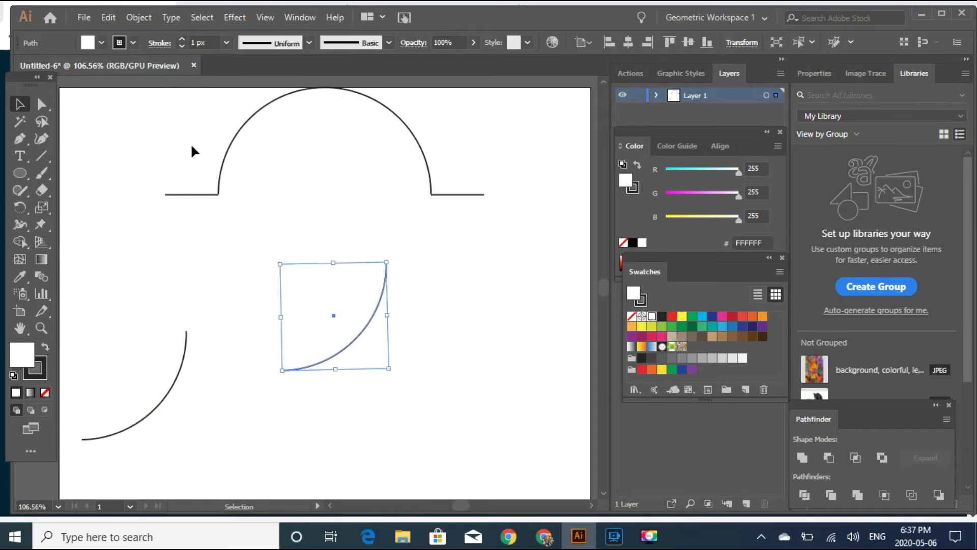
pyautogui.moveTo(180, 376); pyautogui.dragTo(157, 232)
# Rotate the pasted quarter arc a quarter turn and attach it to the outer end of the right line.
pyautogui.click(365, 326)
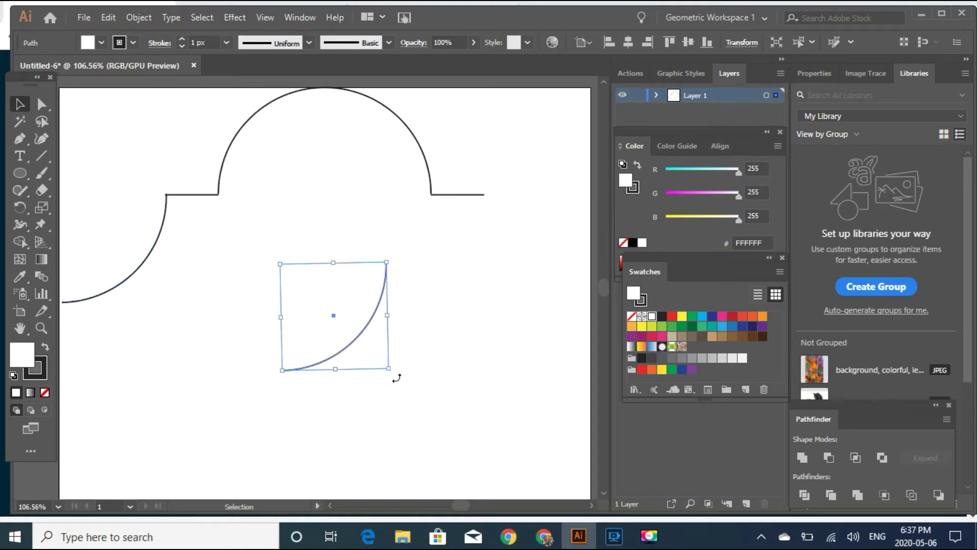
pyautogui.moveTo(395, 375); pyautogui.dragTo(275, 379)
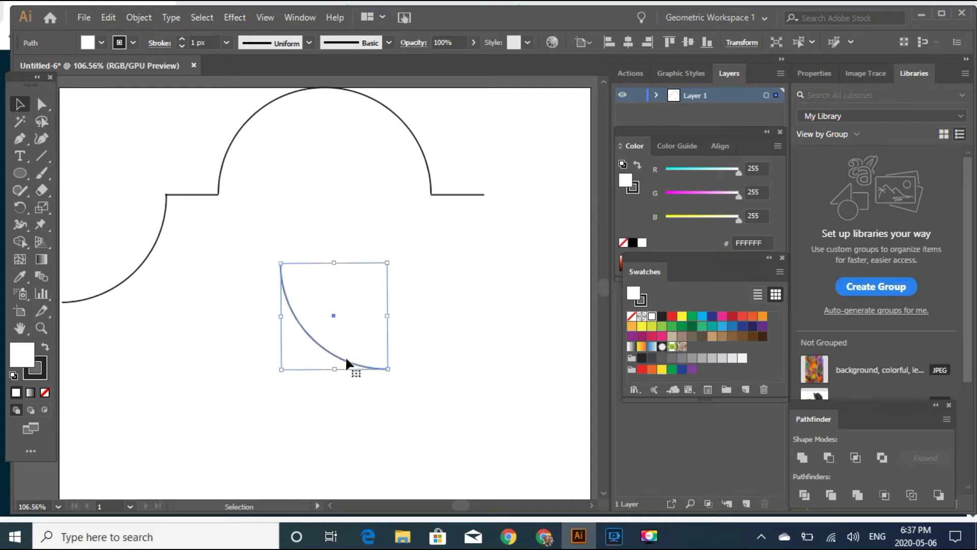
pyautogui.moveTo(344, 359); pyautogui.dragTo(551, 290)
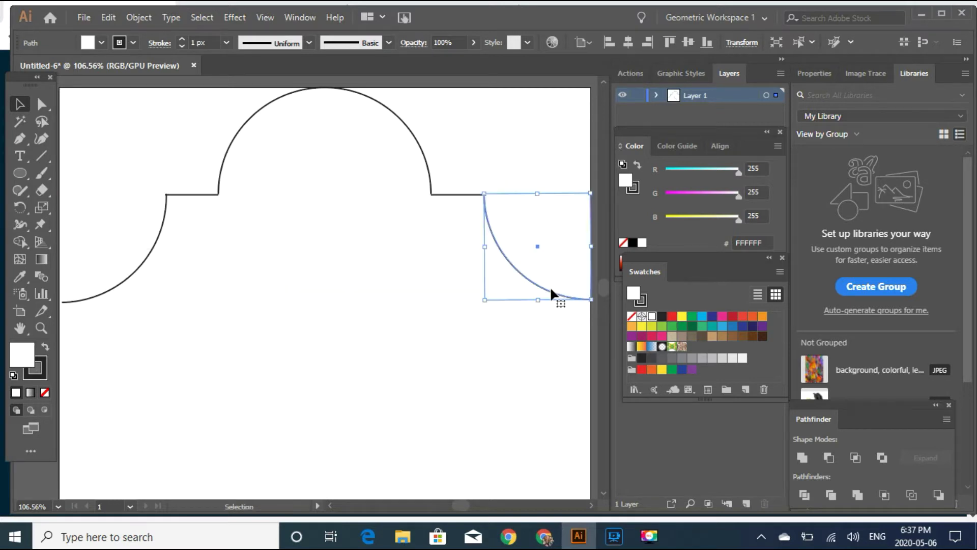
pyautogui.click(448, 384)
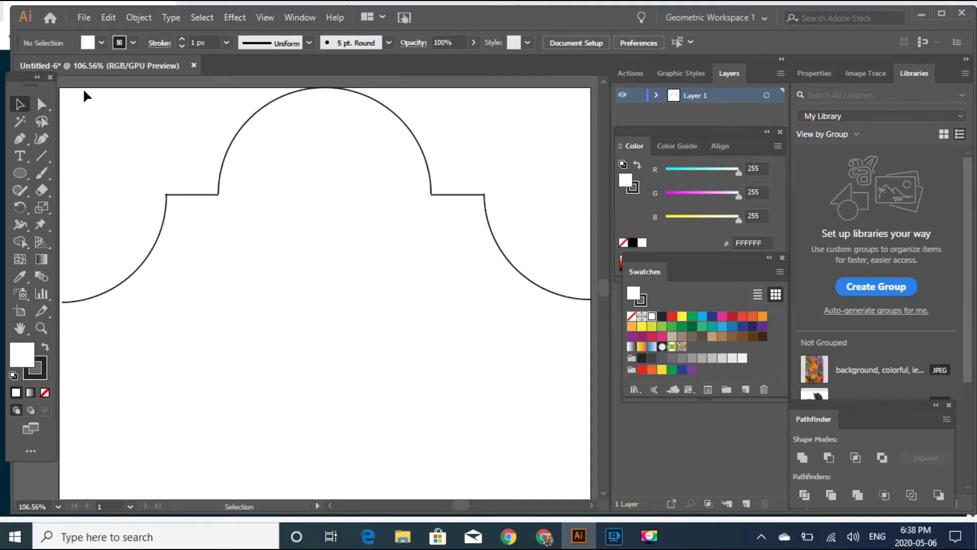
# Join all the arcs and lines into one path and center it horizontally on the artboard.
pyautogui.moveTo(84, 88); pyautogui.dragTo(577, 370)
pyautogui.click(140, 18)
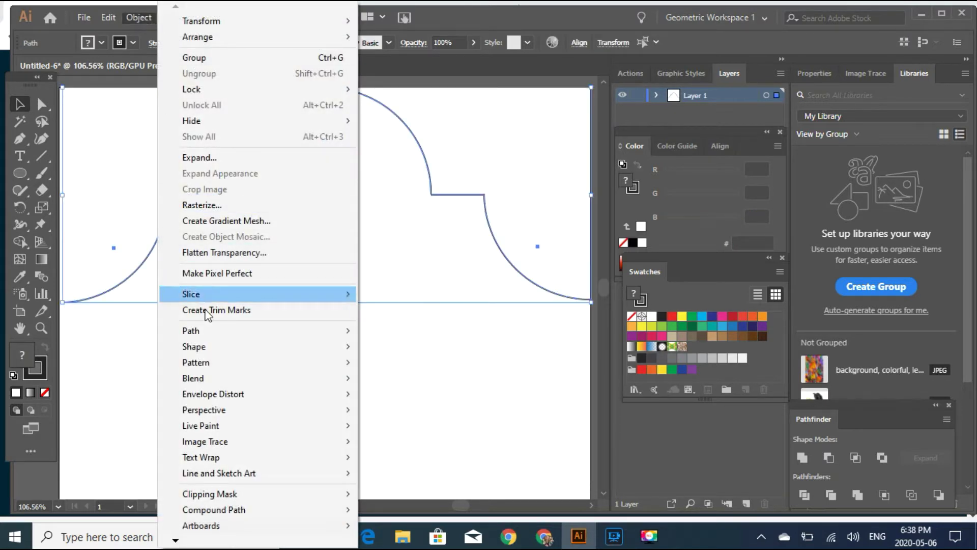
pyautogui.moveTo(208, 330)
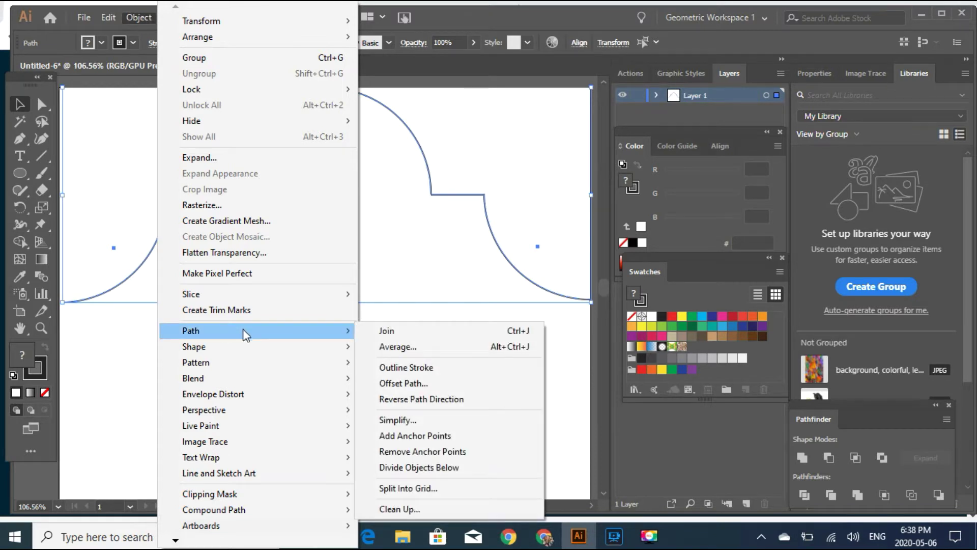
pyautogui.click(384, 330)
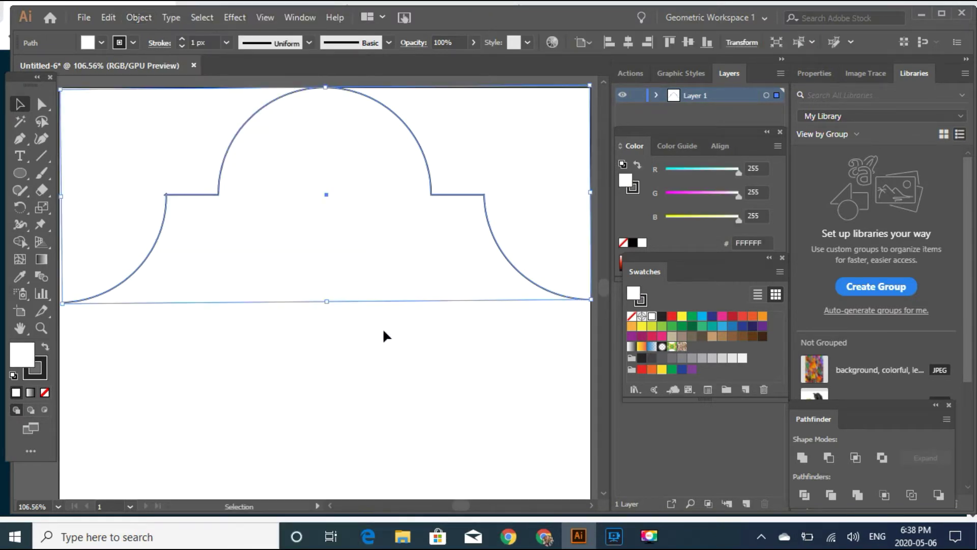
pyautogui.click(628, 42)
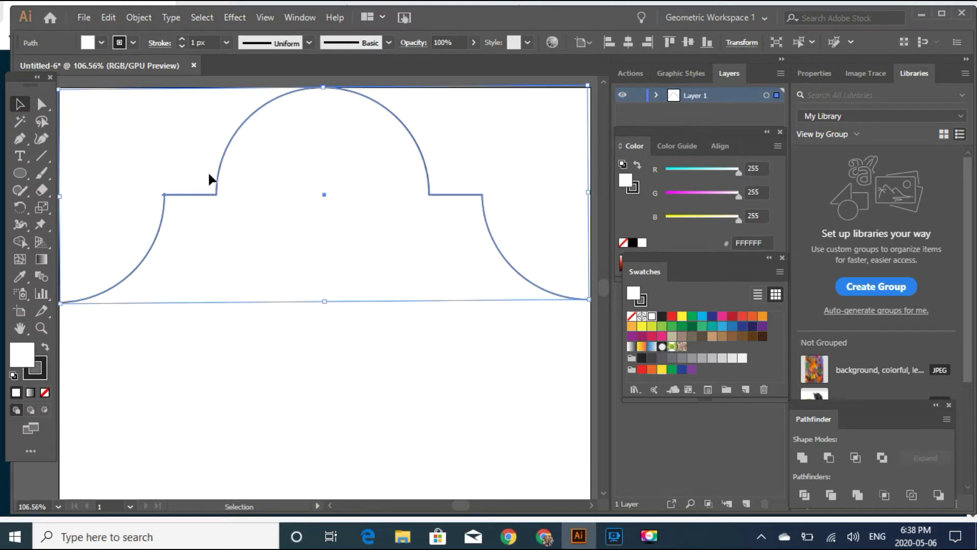
# Duplicate the joined outline lower on the artboard, rotated 180° and with its fill set to None.
pyautogui.keyDown('alt'); pyautogui.moveTo(217, 182); pyautogui.dragTo(217, 288); pyautogui.keyUp('alt')
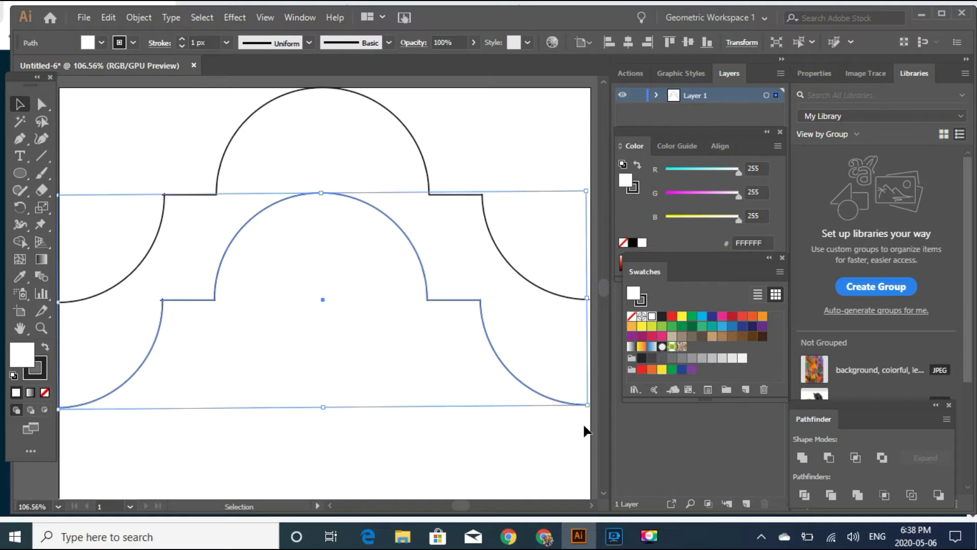
pyautogui.moveTo(593, 408); pyautogui.dragTo(37, 225)
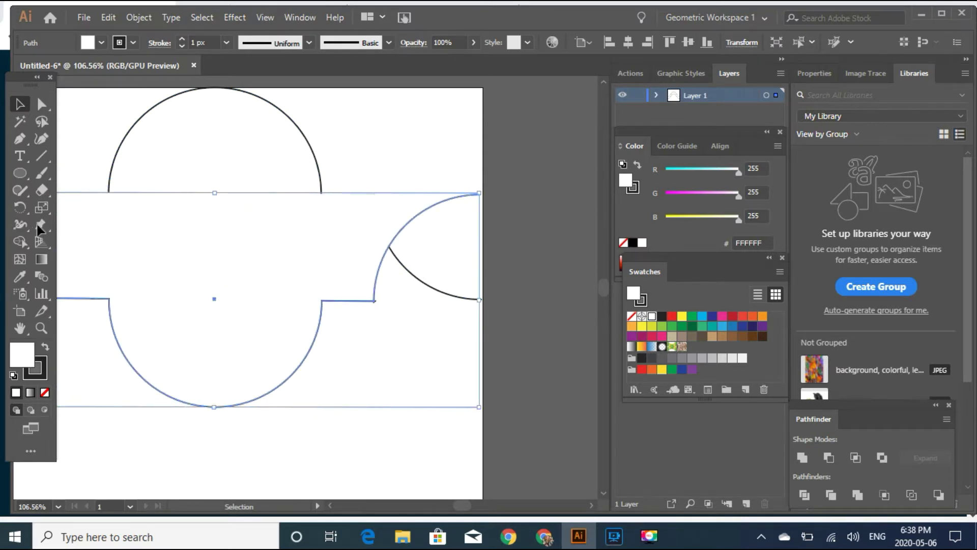
pyautogui.click(44, 392)
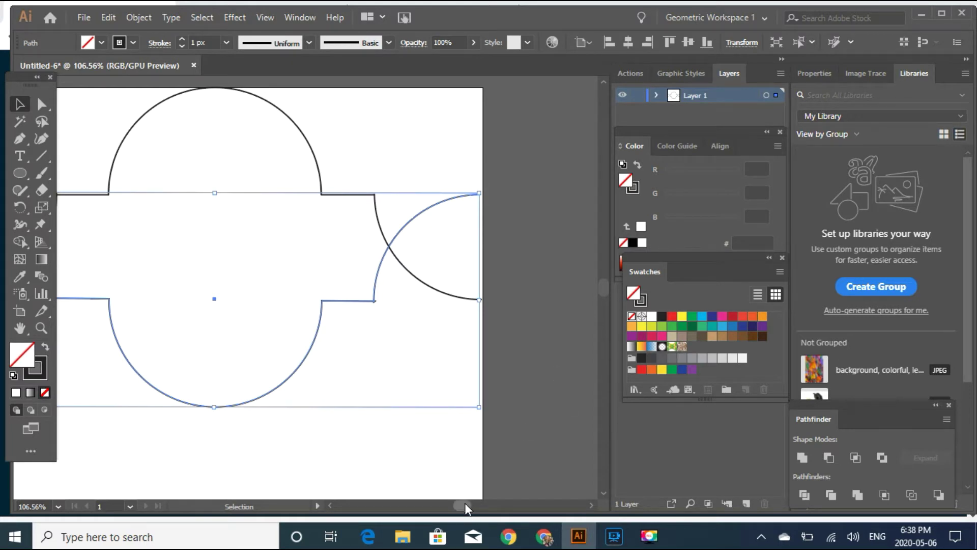
# Move the rotated copy down below the upper outline and align it to the artboard's horizontal center and bottom edge.
pyautogui.moveTo(466, 503); pyautogui.dragTo(462, 504)
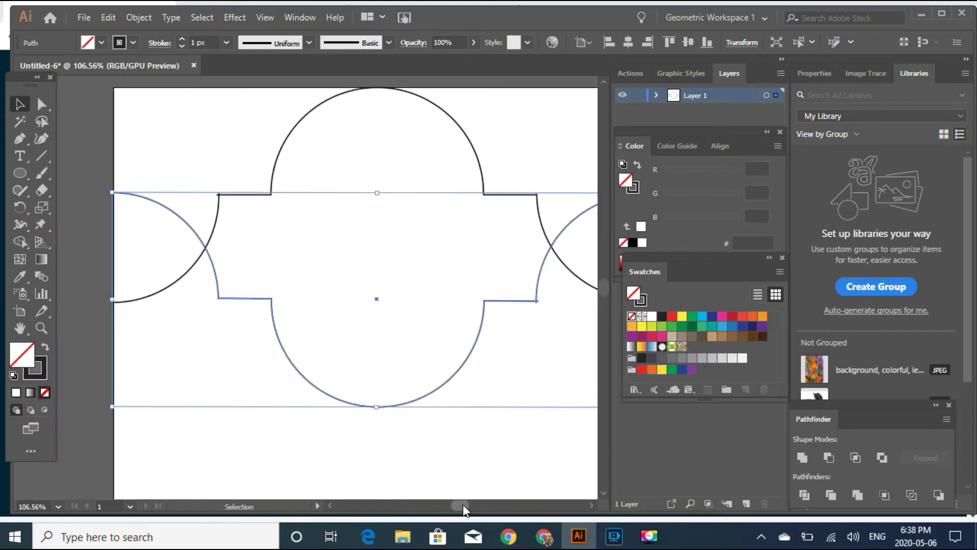
pyautogui.hotkey('shift', 'Down')
pyautogui.hotkey('shift', 'Down')
pyautogui.hotkey('shift', 'Down')
pyautogui.hotkey('shift', 'Down')
pyautogui.hotkey('shift', 'Down')
pyautogui.hotkey('shift', 'Down')
pyautogui.hotkey('shift', 'Down')
pyautogui.hotkey('shift', 'Down')
pyautogui.hotkey('shift', 'Down')
pyautogui.hotkey('shift', 'Down')
pyautogui.hotkey('shift', 'Down')
pyautogui.hotkey('shift', 'Down')
pyautogui.hotkey('shift', 'Down')
pyautogui.hotkey('shift', 'Down')
pyautogui.hotkey('shift', 'Down')
pyautogui.hotkey('shift', 'Down')
pyautogui.hotkey('shift', 'Down')
pyautogui.hotkey('shift', 'Down')
pyautogui.hotkey('shift', 'Down')
pyautogui.hotkey('shift', 'Down')
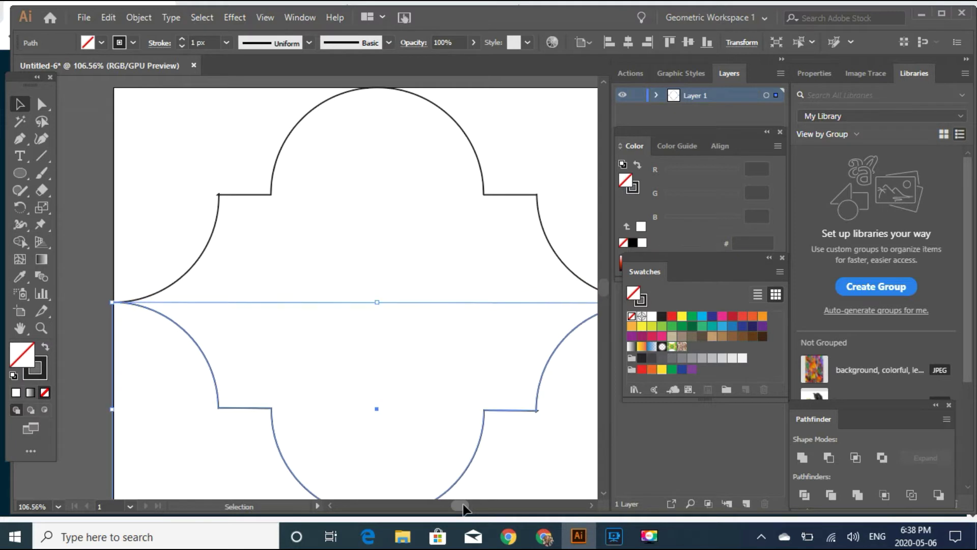
pyautogui.moveTo(459, 509); pyautogui.dragTo(459, 509)
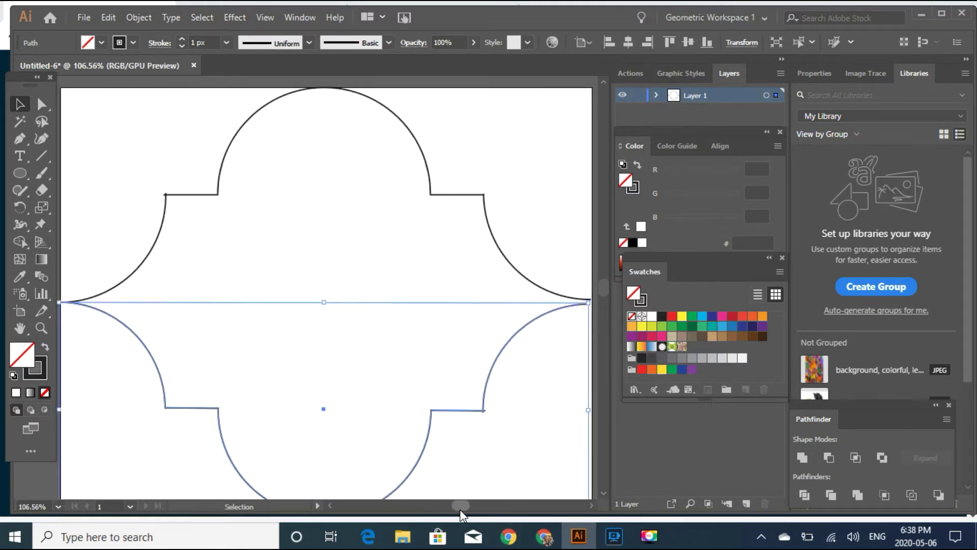
pyautogui.click(628, 47)
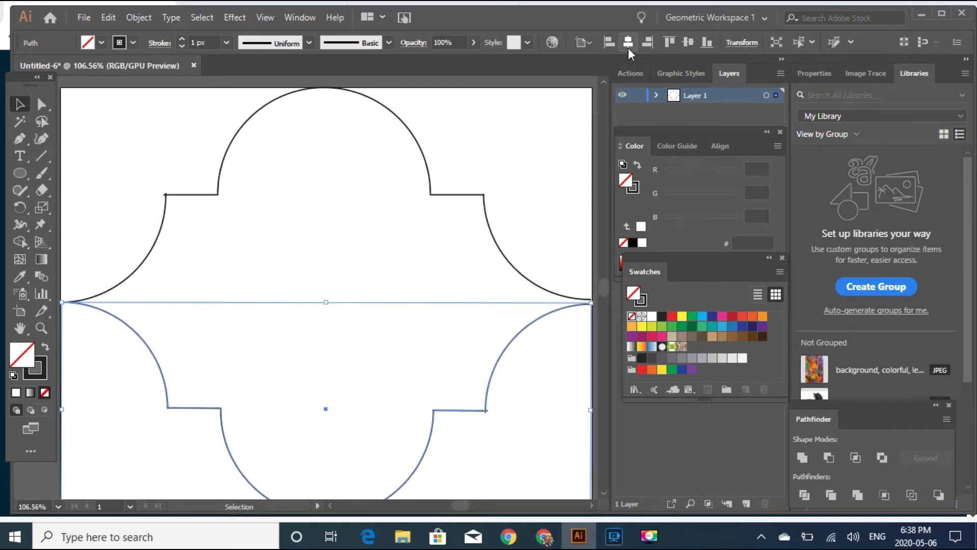
pyautogui.click(707, 44)
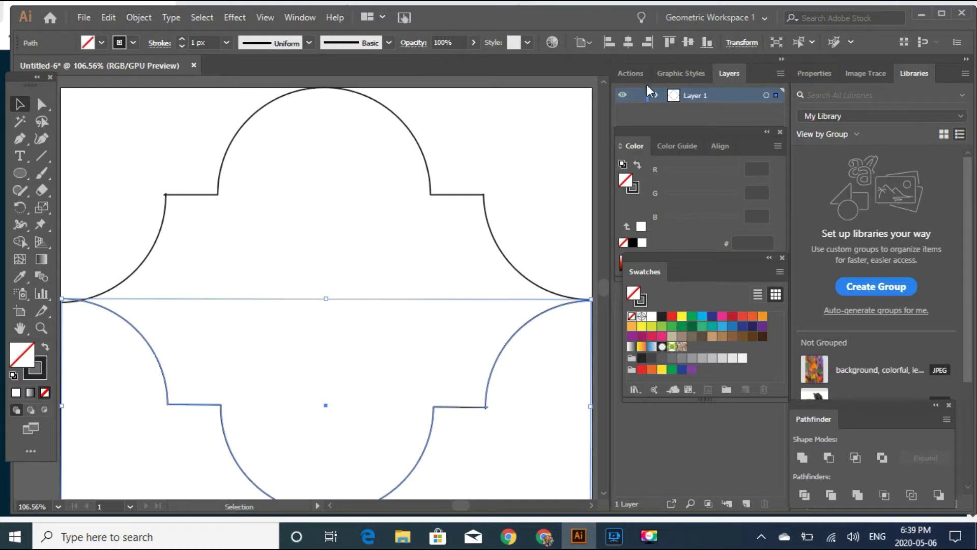
# Rotate the lower outline slightly so its two side tips meet the tips of the upper outline.
pyautogui.moveTo(590, 292); pyautogui.dragTo(591, 294)
pyautogui.moveTo(591, 294); pyautogui.dragTo(588, 289)
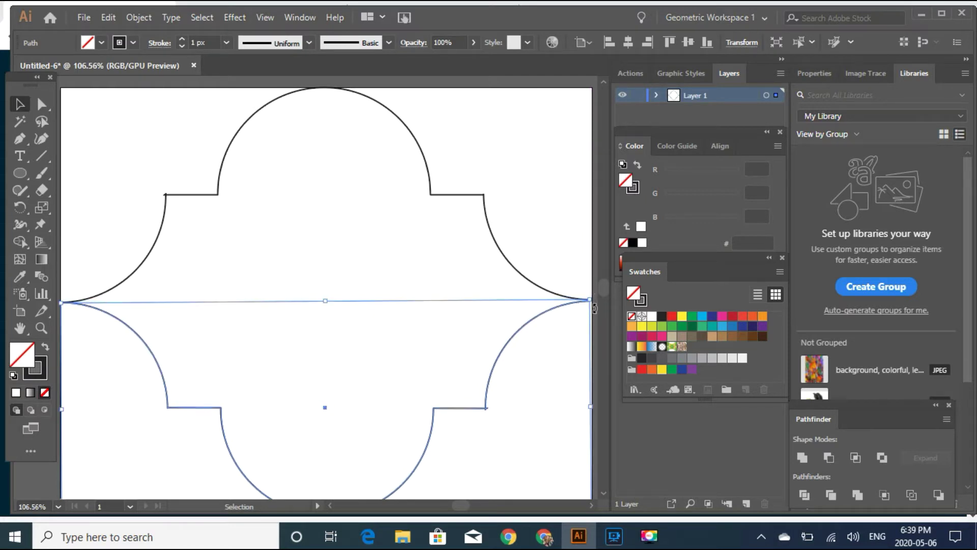
pyautogui.click(570, 360)
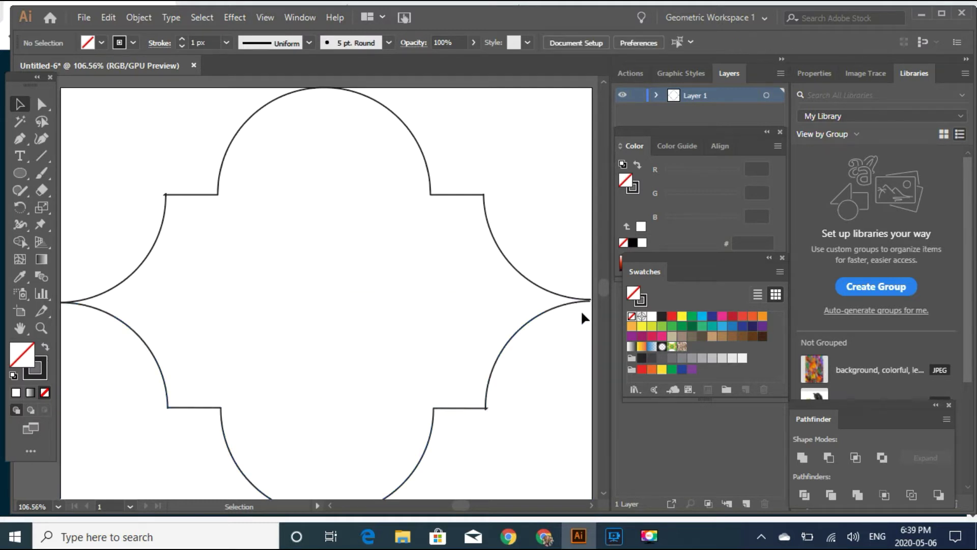
pyautogui.click(590, 301)
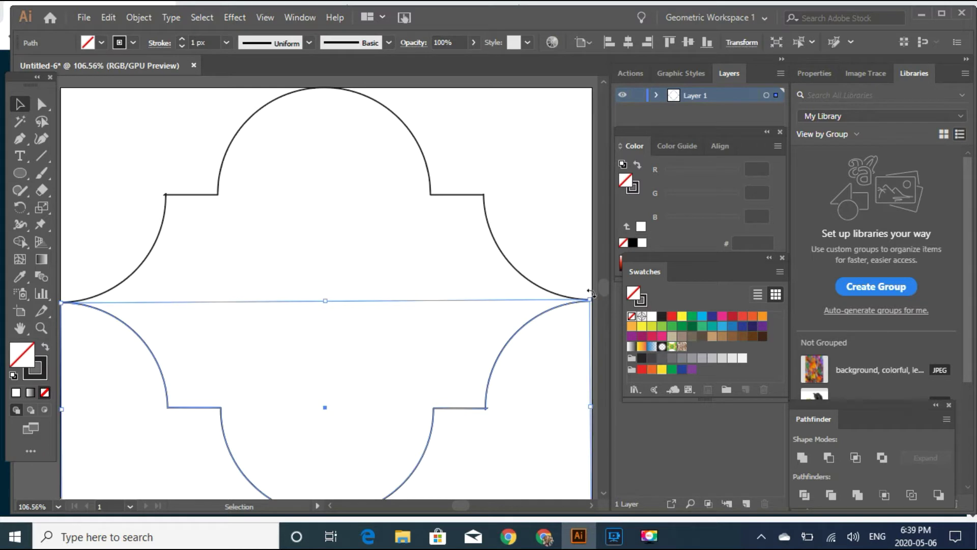
pyautogui.moveTo(589, 291); pyautogui.dragTo(591, 292)
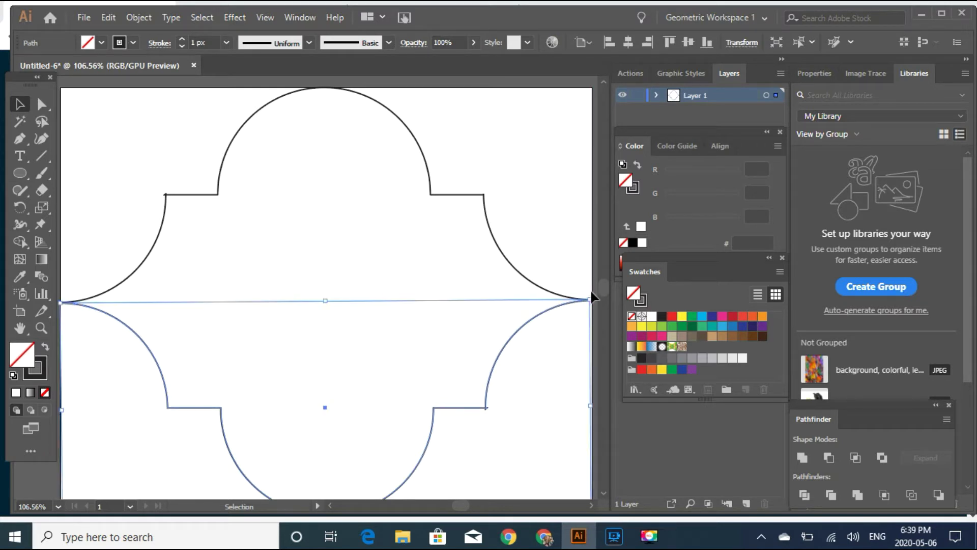
# Align the lower outline to the artboard's horizontal center and bottom edge, and nudge it down slightly to meet the upper outline's tips.
pyautogui.click(628, 40)
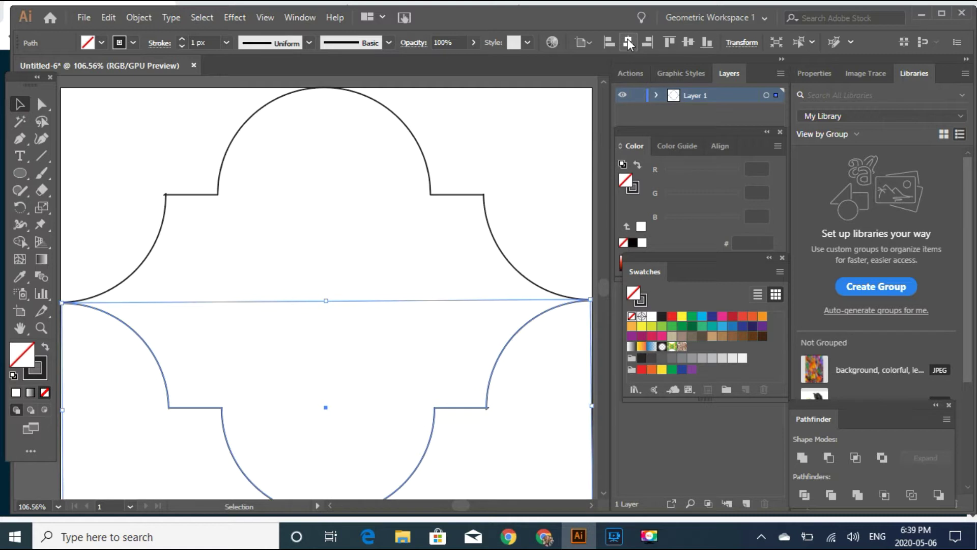
pyautogui.click(705, 43)
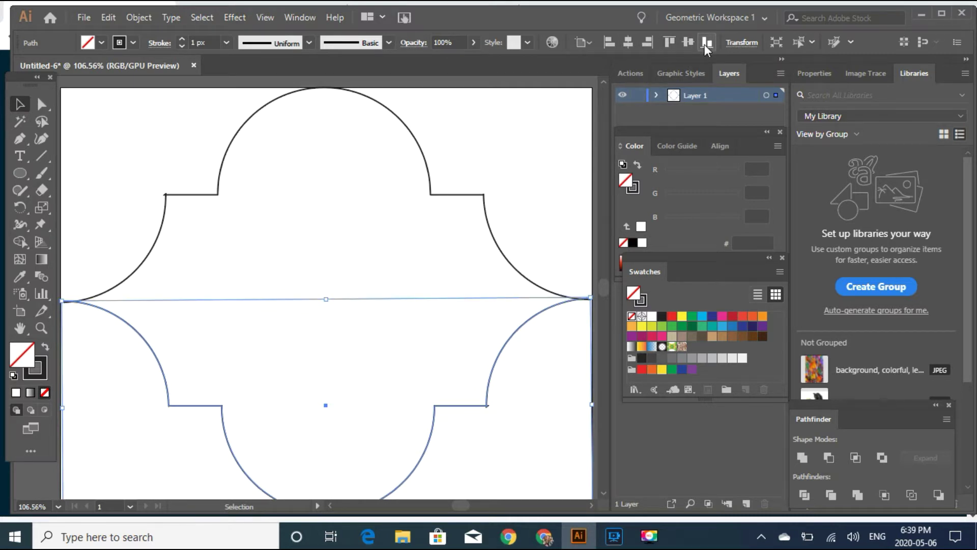
pyautogui.click(562, 172)
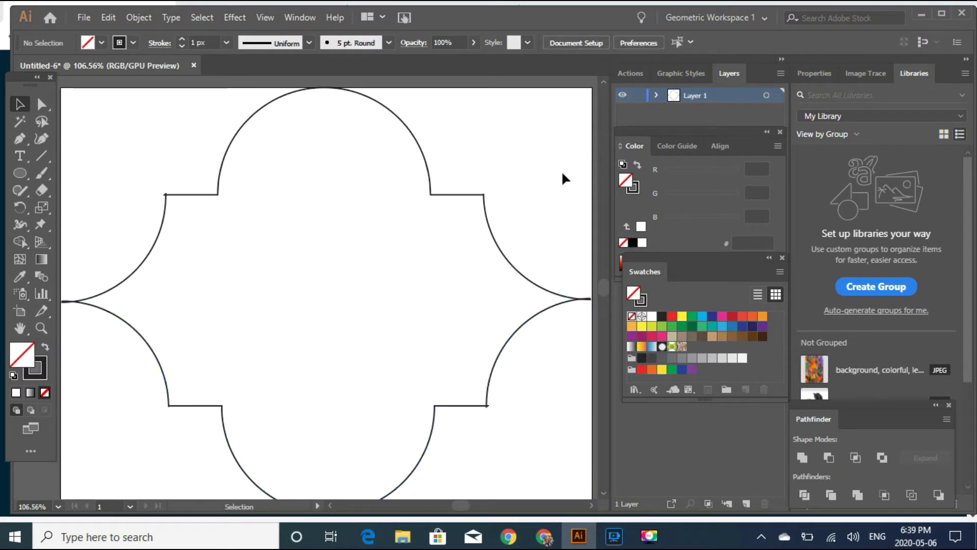
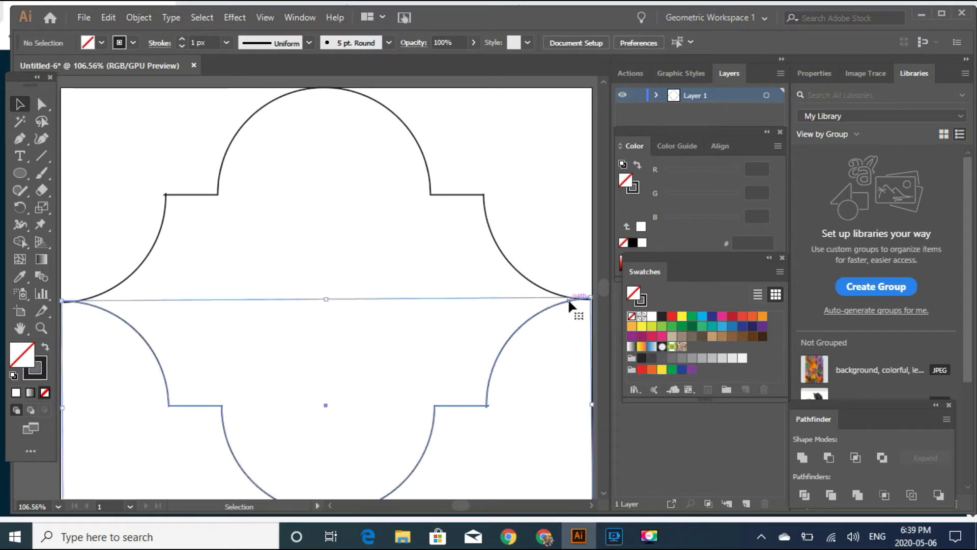
pyautogui.press('Down')
pyautogui.press('Down')
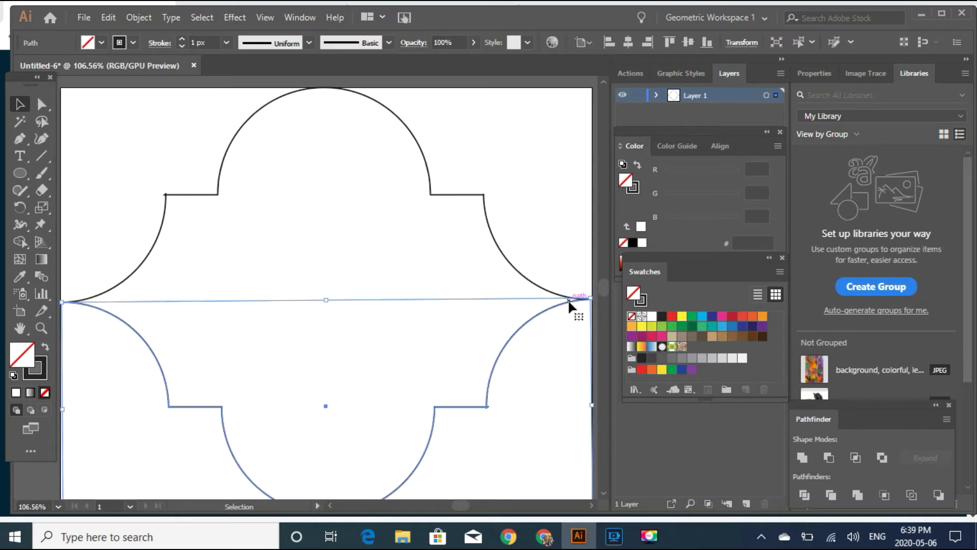
pyautogui.click(581, 275)
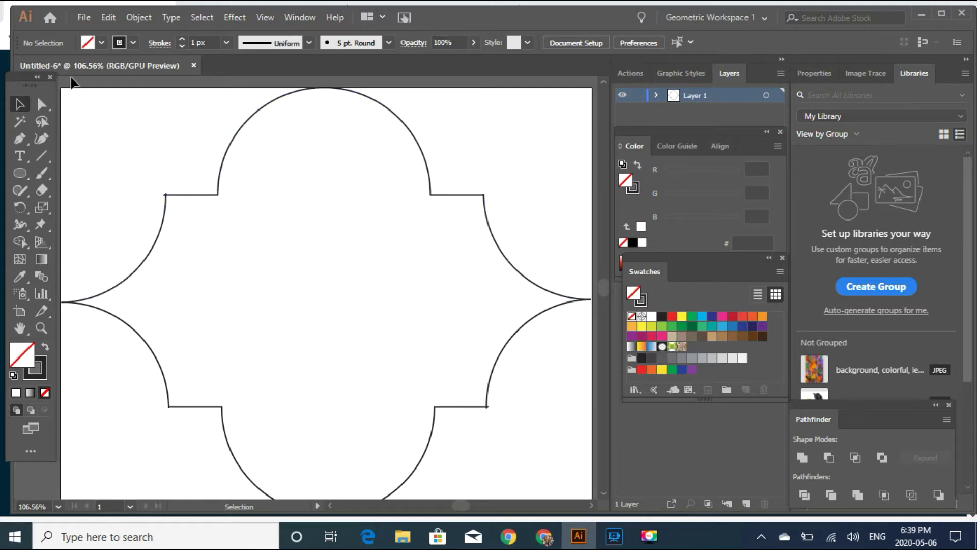
# Select both the upper and lower outlines and join them into one path.
pyautogui.moveTo(71, 80); pyautogui.dragTo(117, 298)
pyautogui.moveTo(563, 435); pyautogui.dragTo(564, 435)
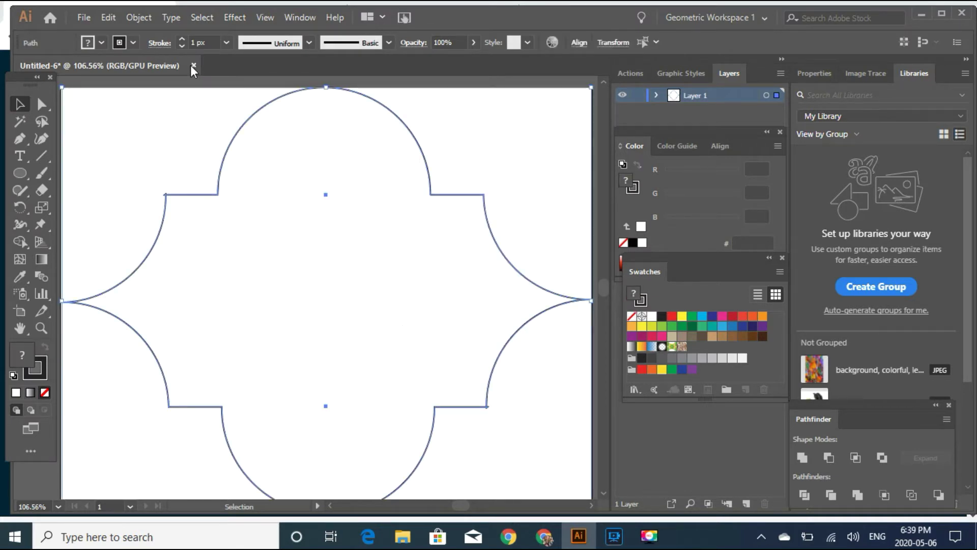
pyautogui.click(138, 18)
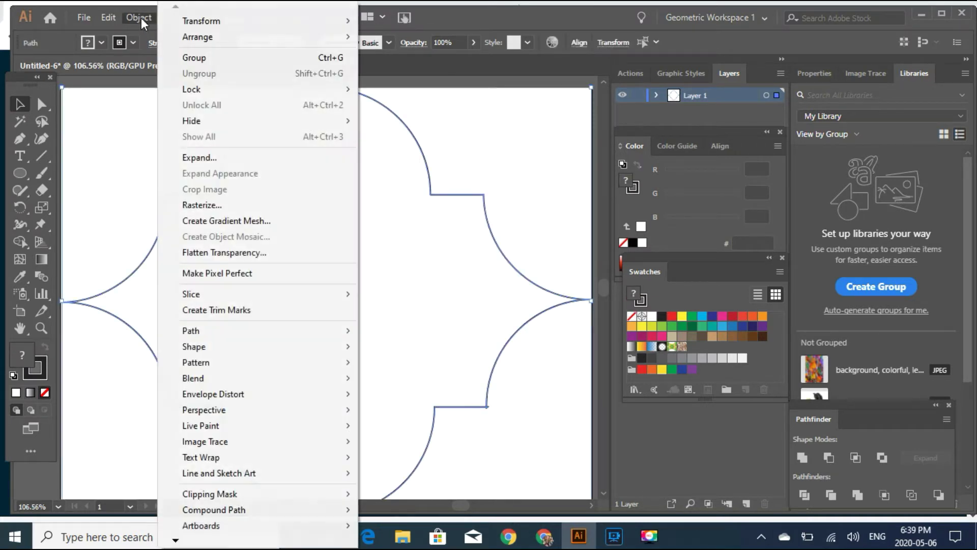
pyautogui.moveTo(203, 331)
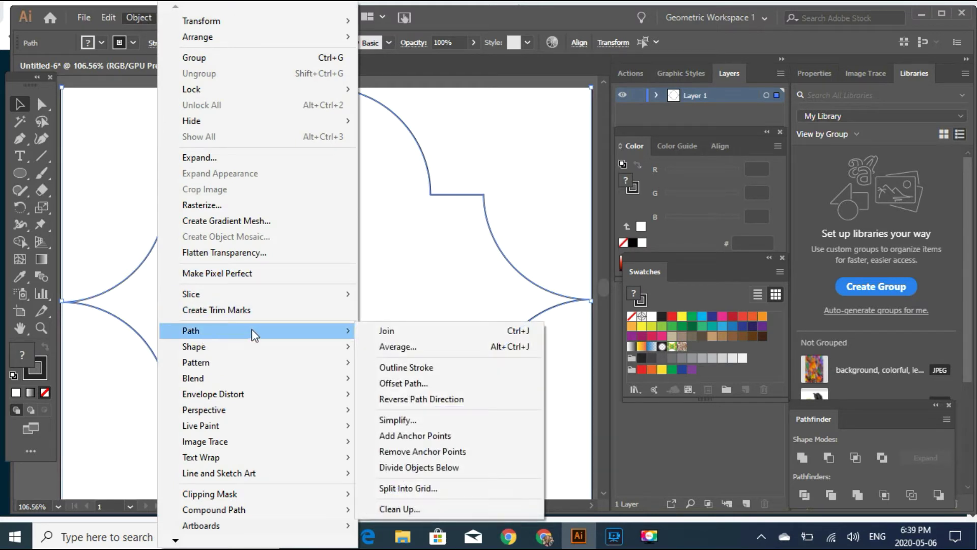
pyautogui.click(388, 332)
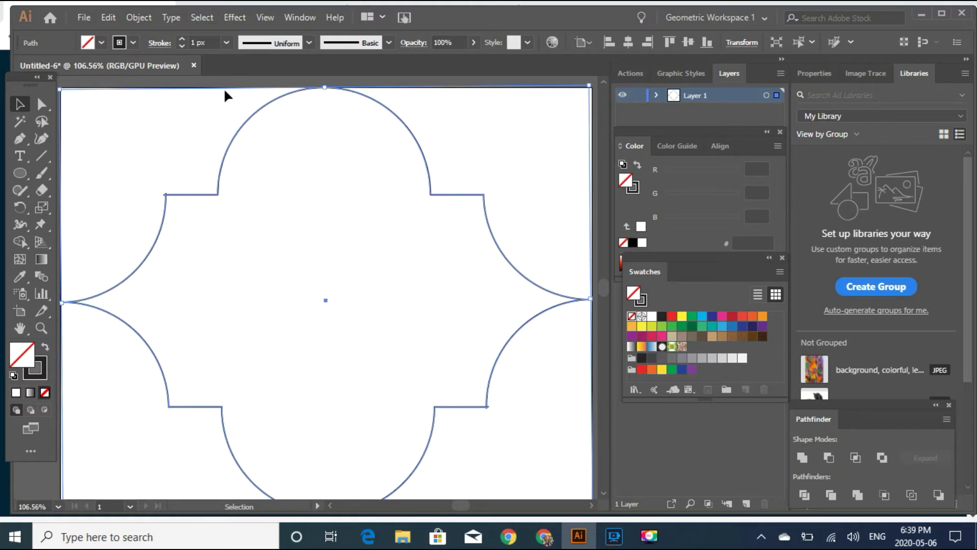
# Set the joined outline's stroke weight to 5 px and deselect it.
pyautogui.click(227, 43)
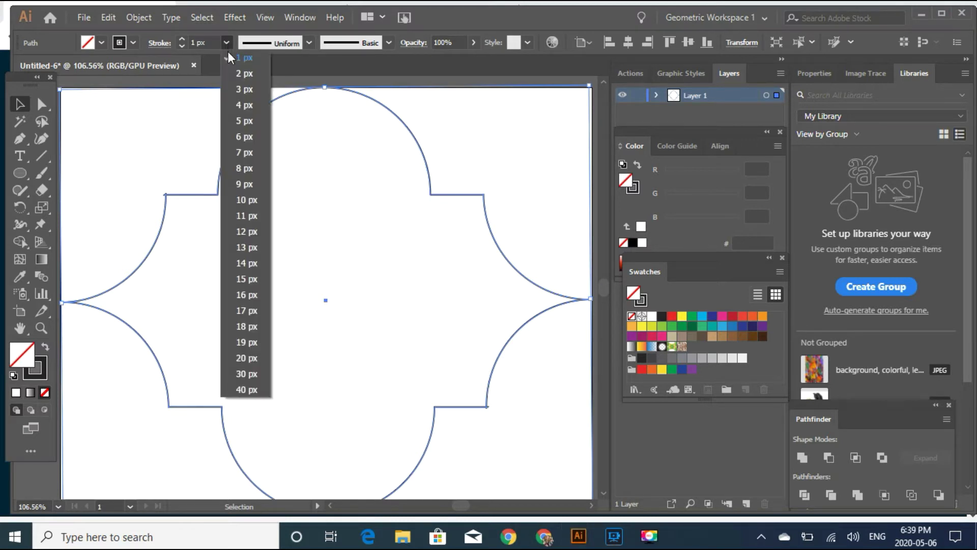
pyautogui.click(234, 120)
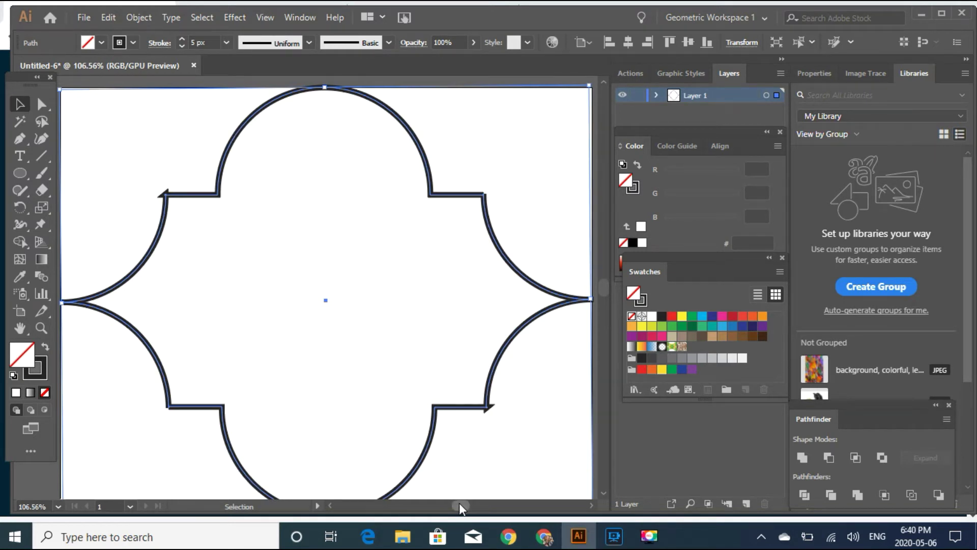
pyautogui.hscroll(2, 459, 502)
pyautogui.hscroll(-4, 459, 503)
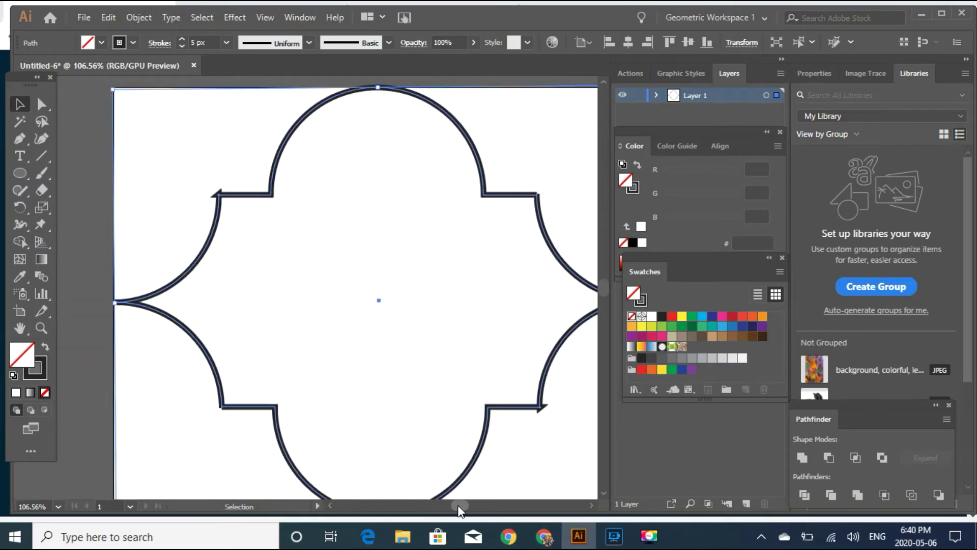
pyautogui.click(81, 448)
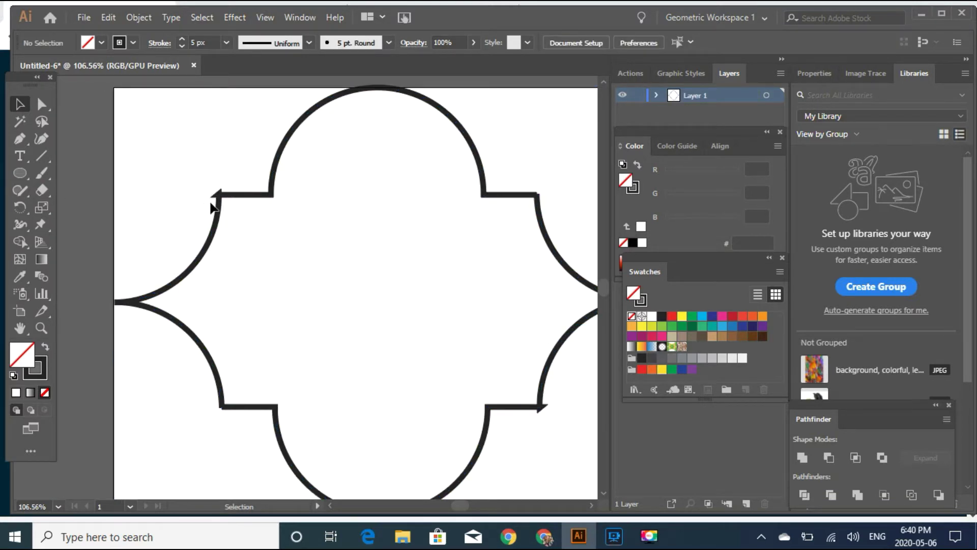
# Average the anchor points at the outline's upper-left stepped corner along both axes to remove the protruding spike.
pyautogui.click(42, 106)
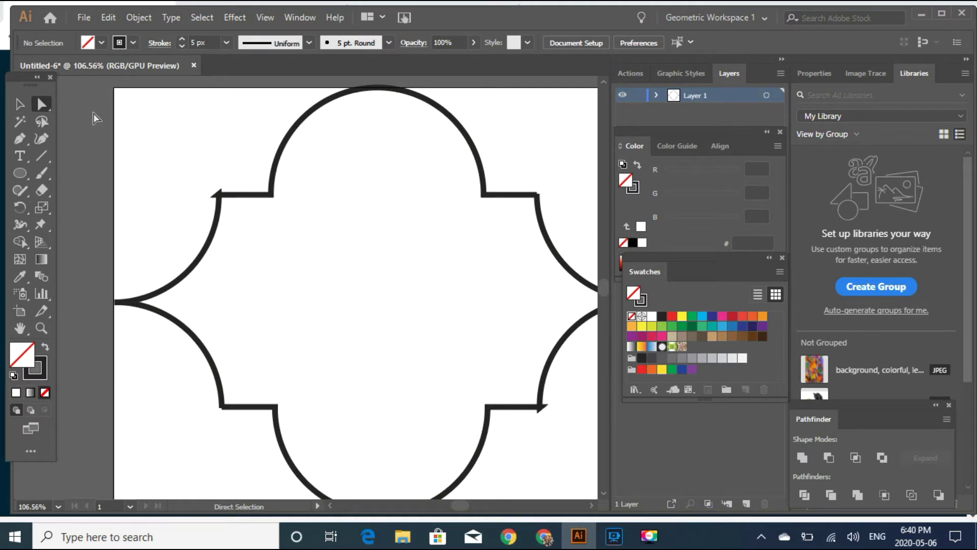
pyautogui.hscroll(5, 603, 494)
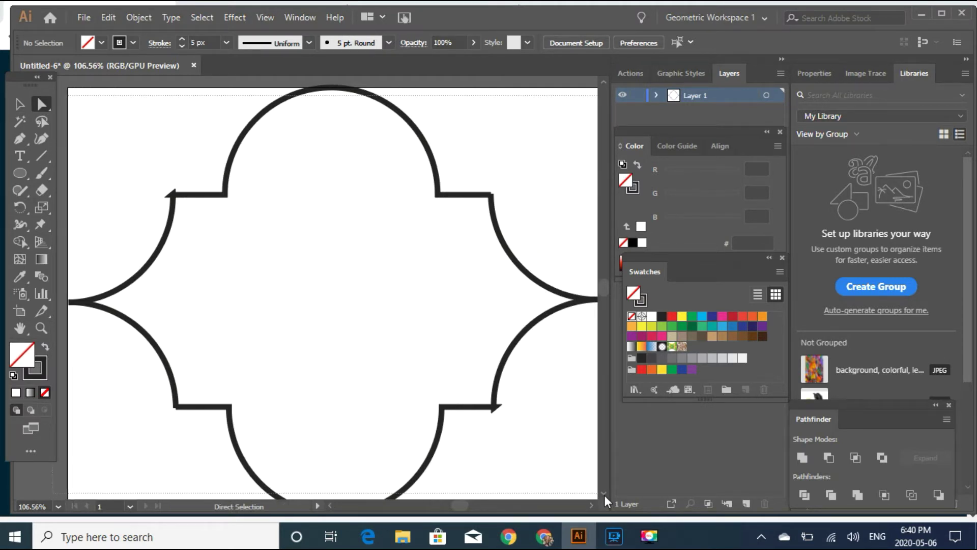
pyautogui.moveTo(487, 485); pyautogui.dragTo(487, 496)
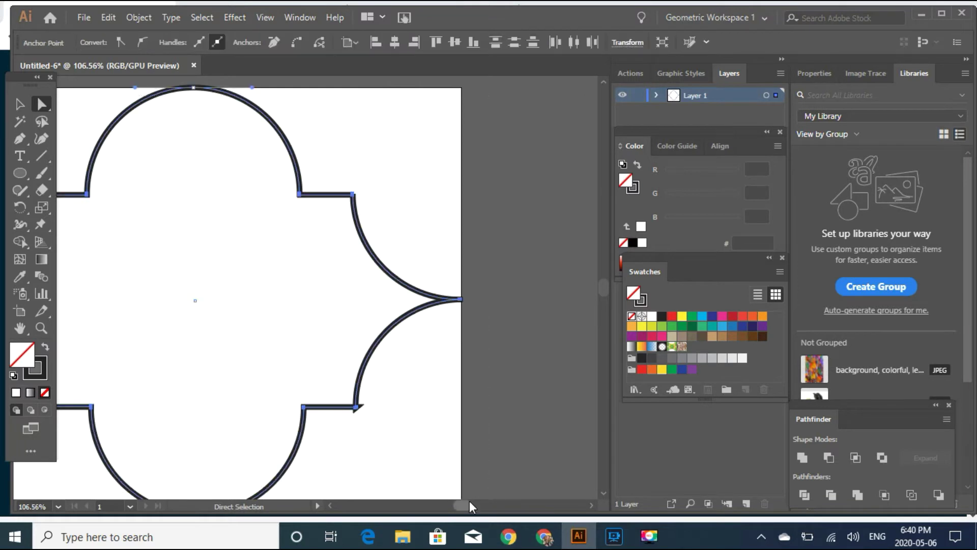
pyautogui.hscroll(-4, 469, 501)
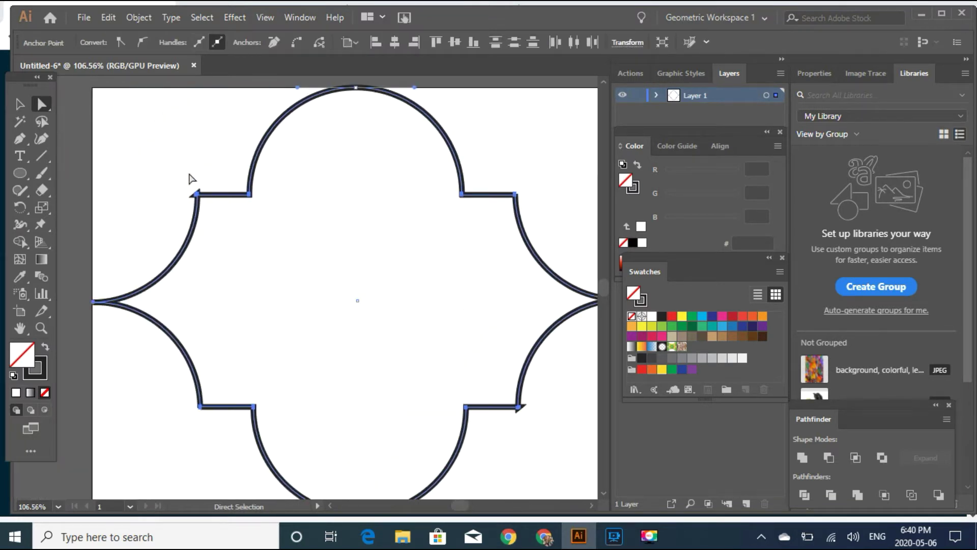
pyautogui.click(215, 220)
pyautogui.click(139, 17)
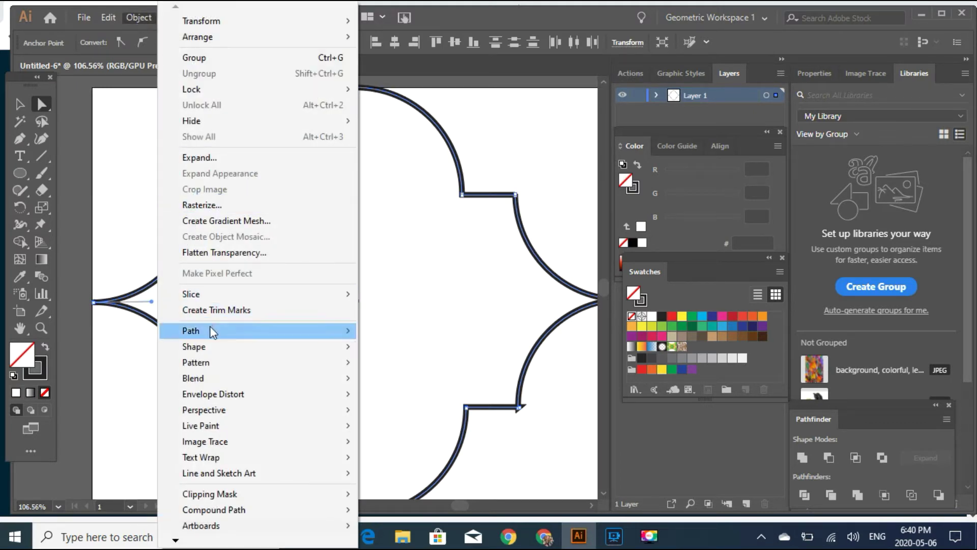
pyautogui.moveTo(211, 328)
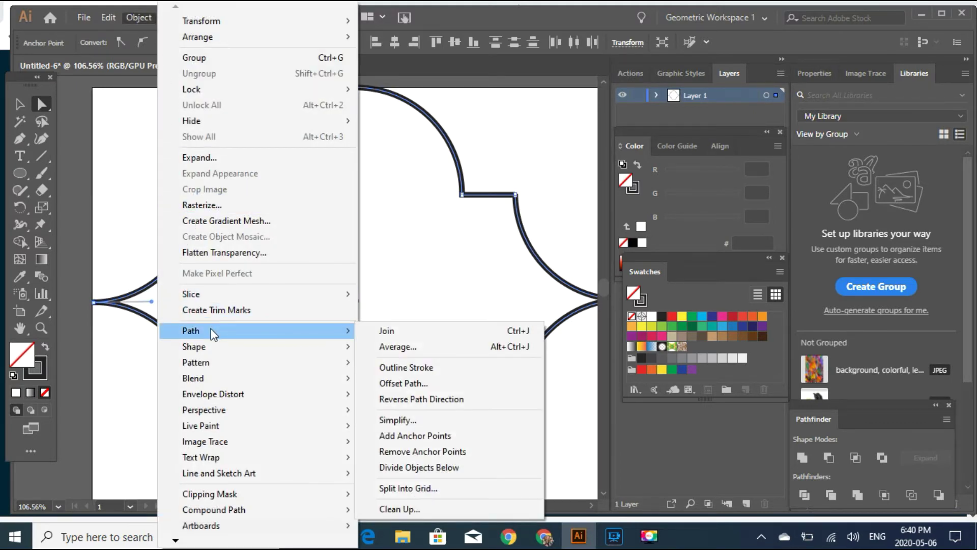
pyautogui.click(390, 351)
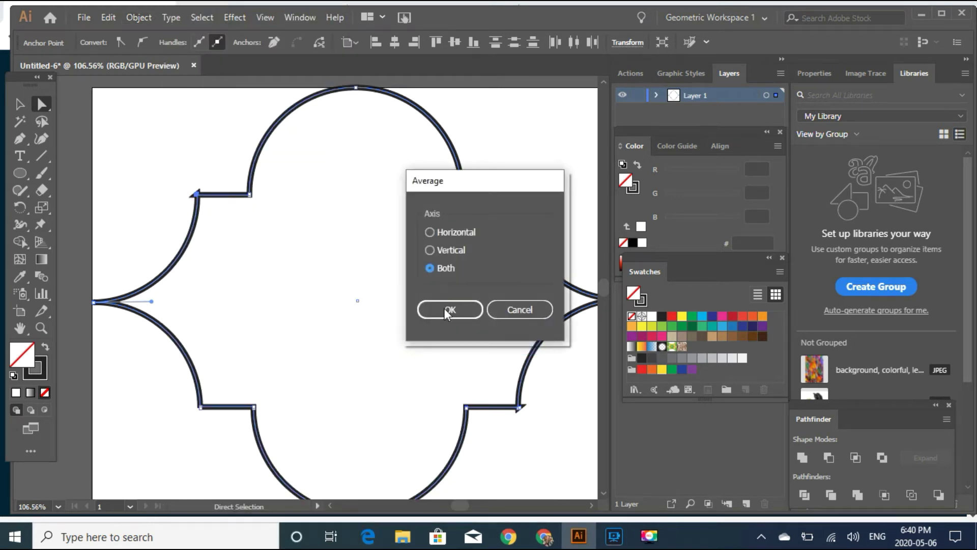
pyautogui.click(446, 311)
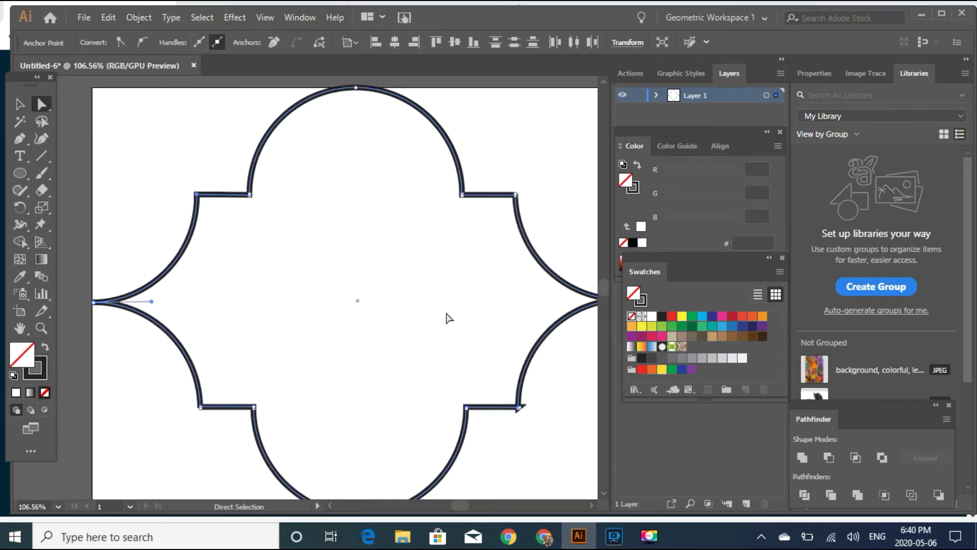
# Average the anchor points at the outline's lower-right stepped corner along both axes, and return to the Selection tool.
pyautogui.moveTo(459, 505); pyautogui.dragTo(461, 505)
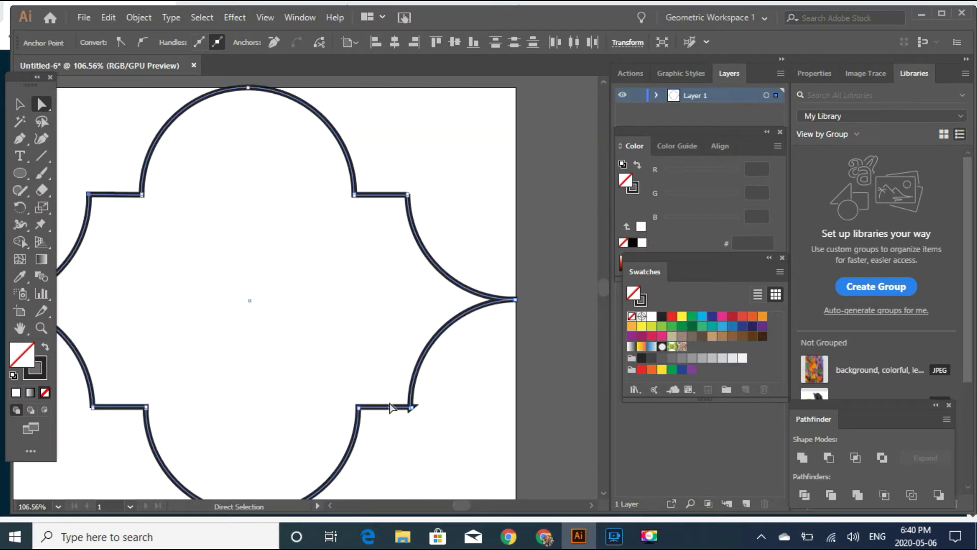
pyautogui.moveTo(399, 389); pyautogui.dragTo(429, 432)
pyautogui.click(144, 17)
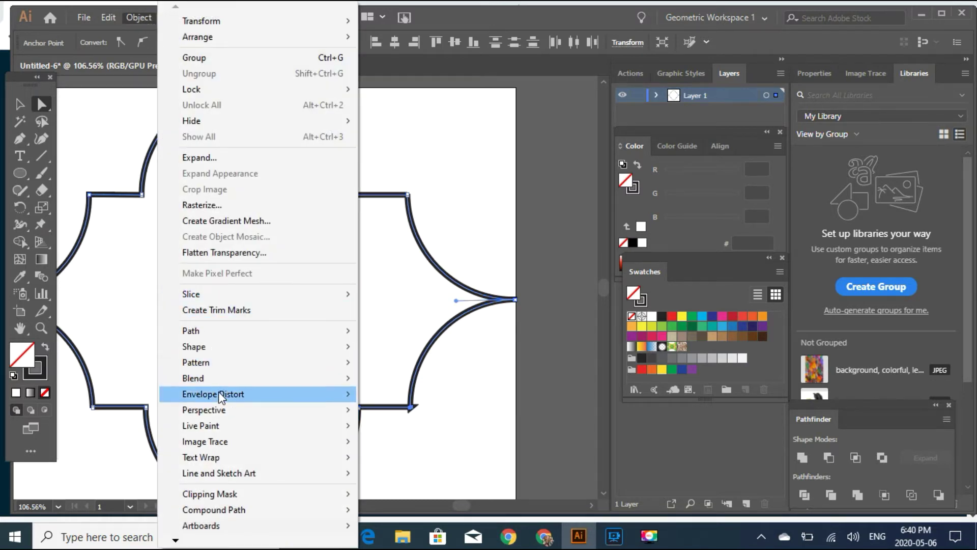
pyautogui.moveTo(221, 396)
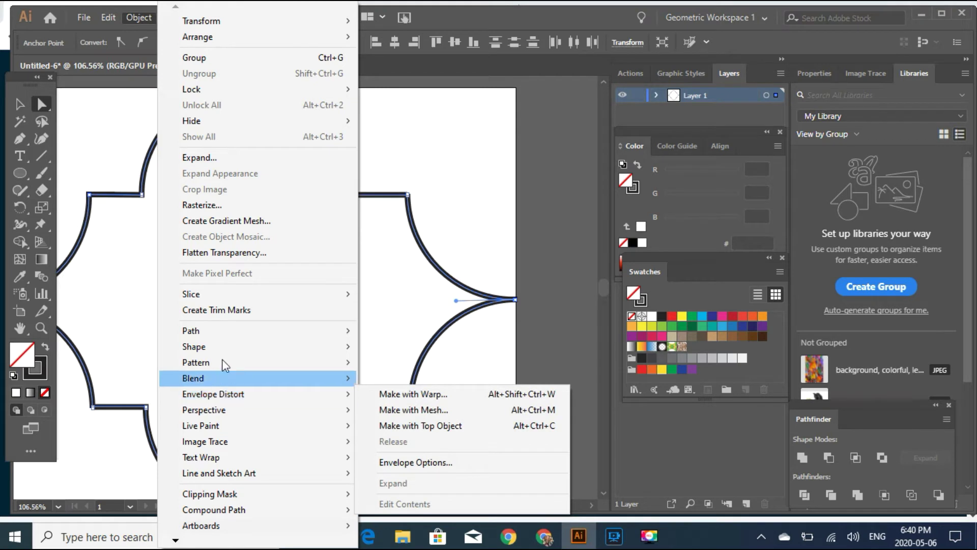
pyautogui.moveTo(228, 332)
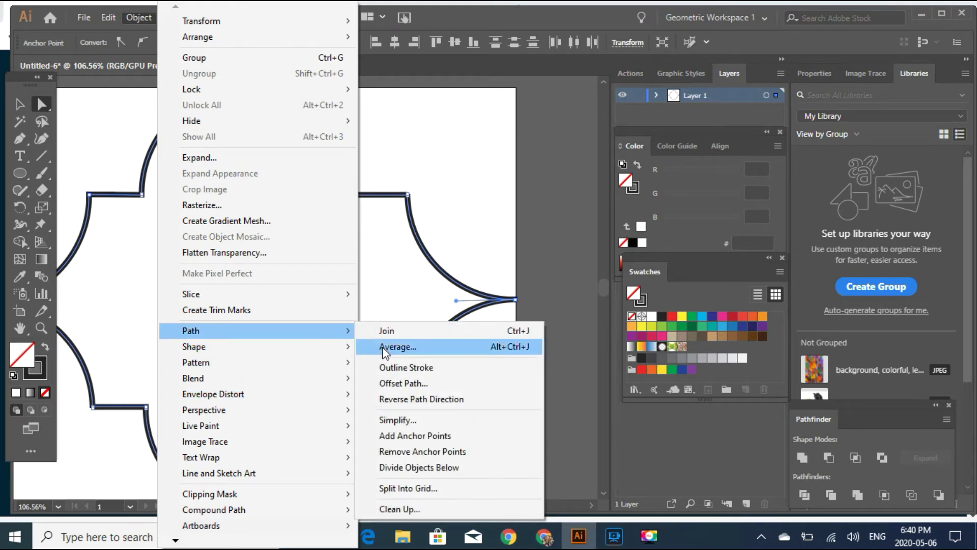
pyautogui.click(407, 347)
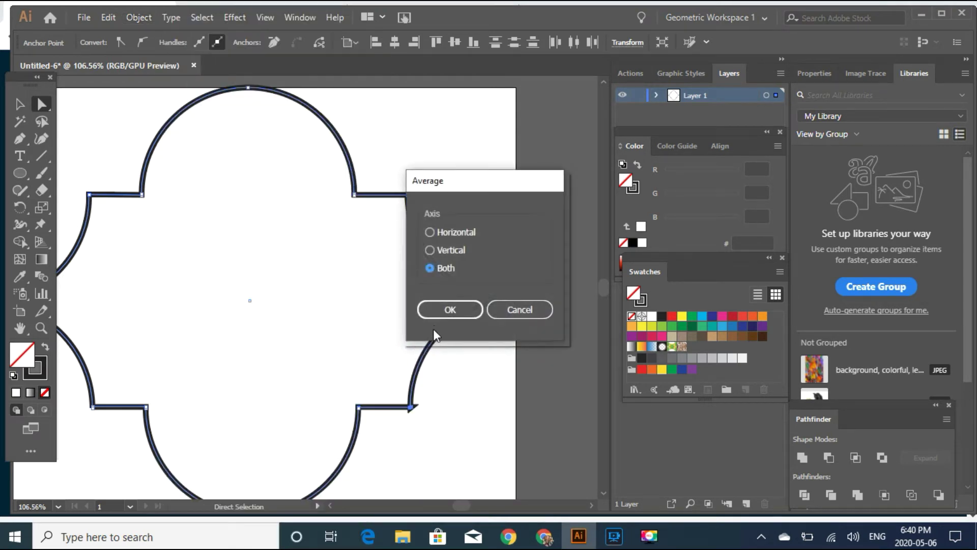
pyautogui.click(443, 311)
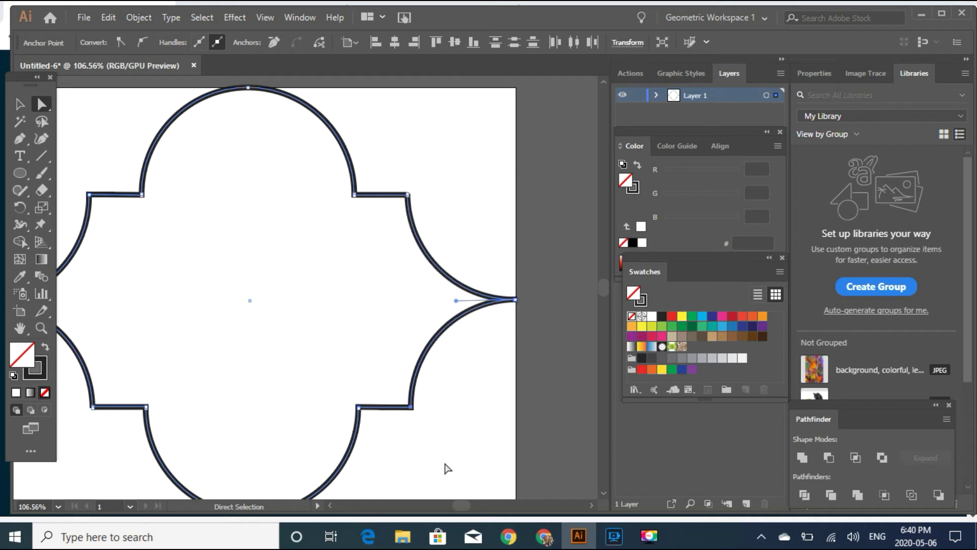
pyautogui.moveTo(459, 503); pyautogui.dragTo(456, 503)
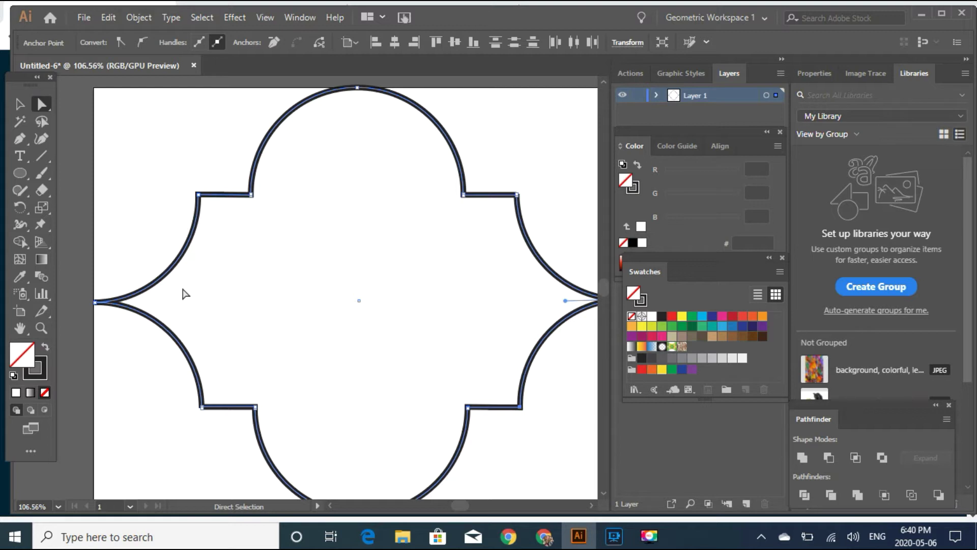
pyautogui.click(18, 104)
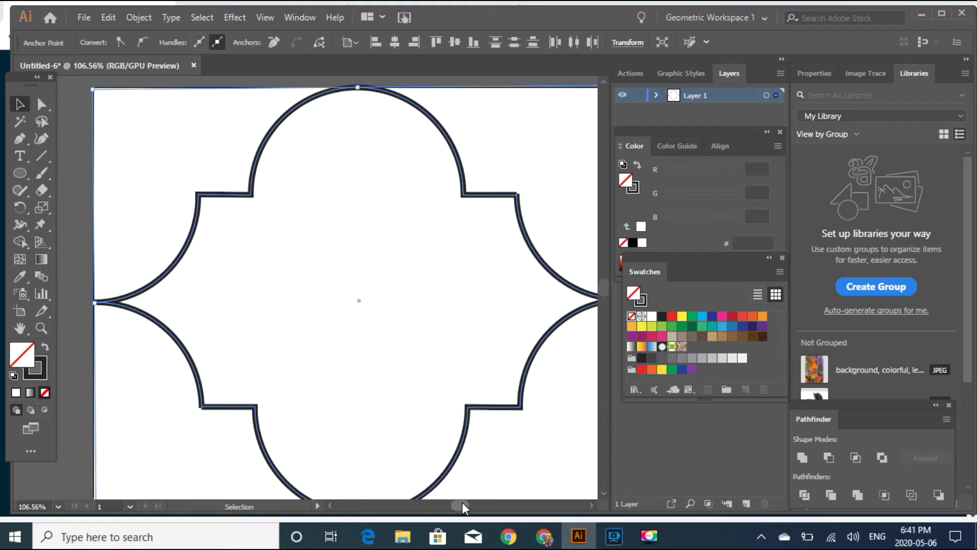
pyautogui.hscroll(2, 462, 502)
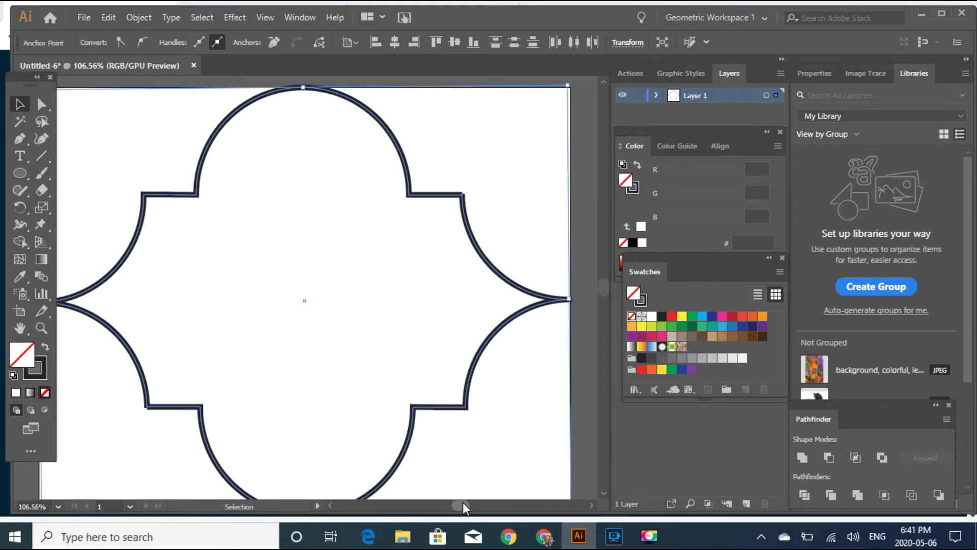
# Add the finished ornamental outline to the swatches as a new pattern.
pyautogui.hscroll(15, 463, 503)
pyautogui.moveTo(468, 506); pyautogui.dragTo(463, 505)
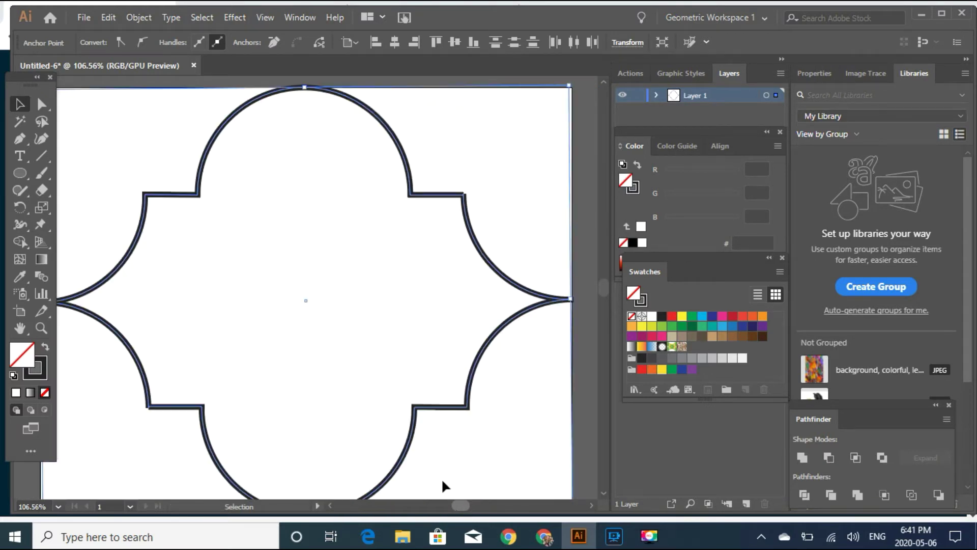
pyautogui.moveTo(442, 407); pyautogui.dragTo(701, 346)
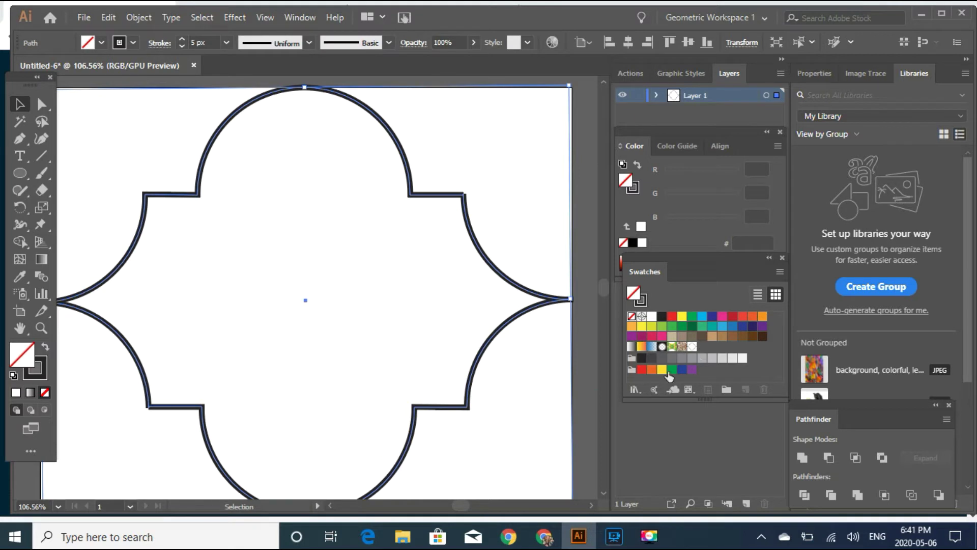
# Draw a large rectangle on the empty canvas beside the artboard and fill it with the new outline pattern swatch.
pyautogui.moveTo(462, 502); pyautogui.dragTo(468, 504)
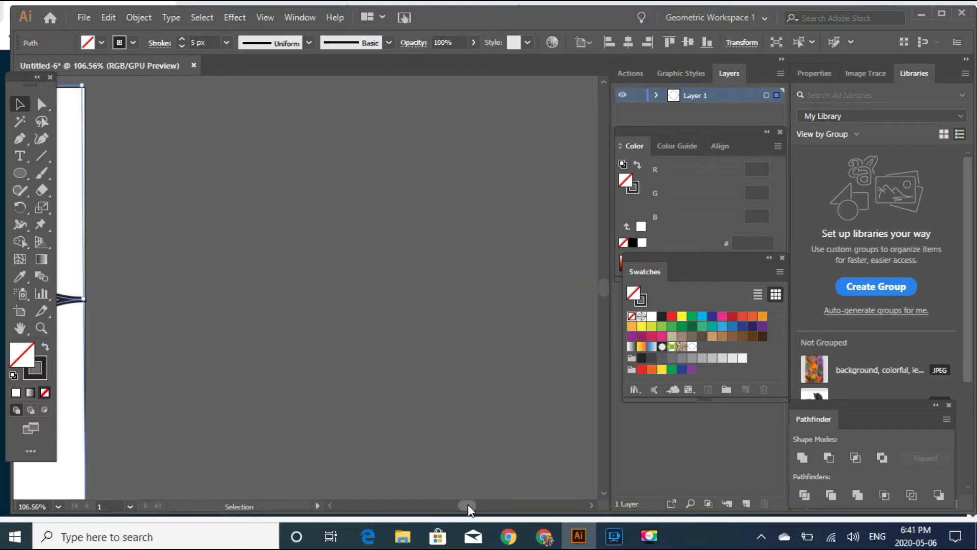
pyautogui.click(129, 247)
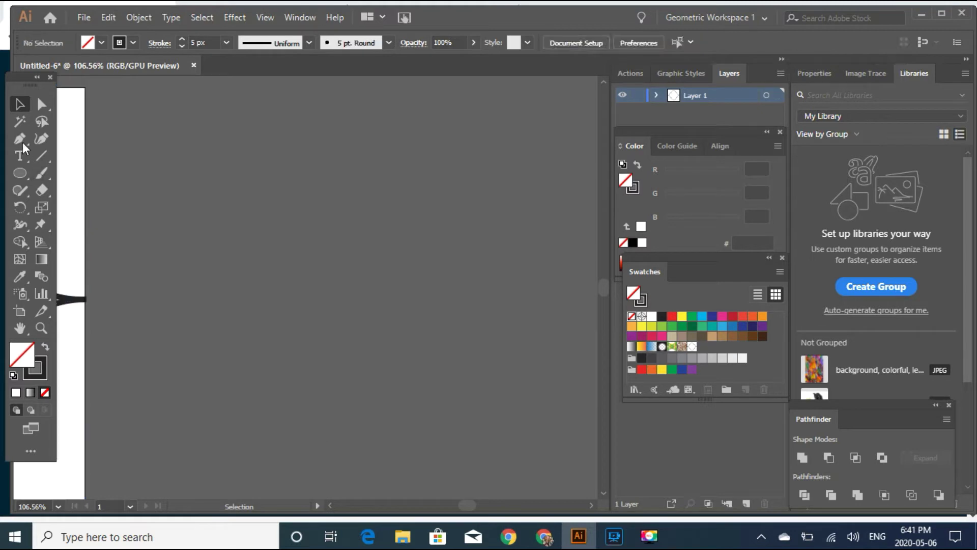
pyautogui.click(21, 174)
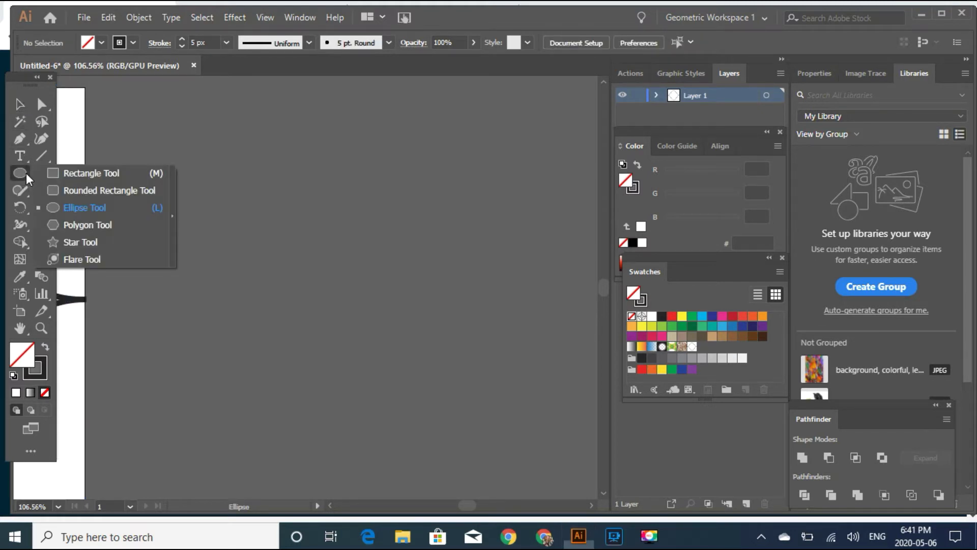
pyautogui.click(83, 174)
pyautogui.moveTo(128, 84); pyautogui.dragTo(586, 478)
pyautogui.click(693, 348)
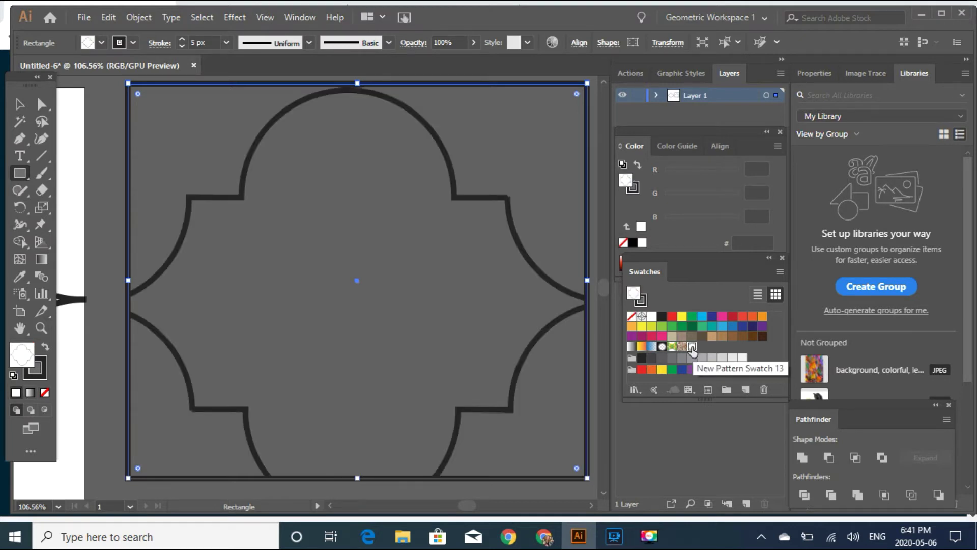
# Scale only the rectangle's pattern uniformly to 20%, with Transform Objects off and Transform Patterns on.
pyautogui.click(134, 19)
pyautogui.moveTo(179, 38)
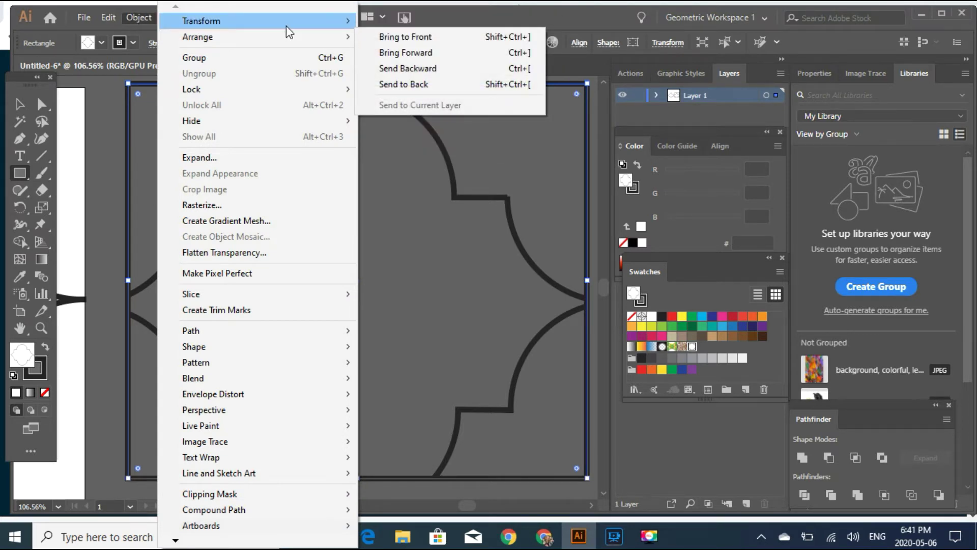
pyautogui.moveTo(311, 30)
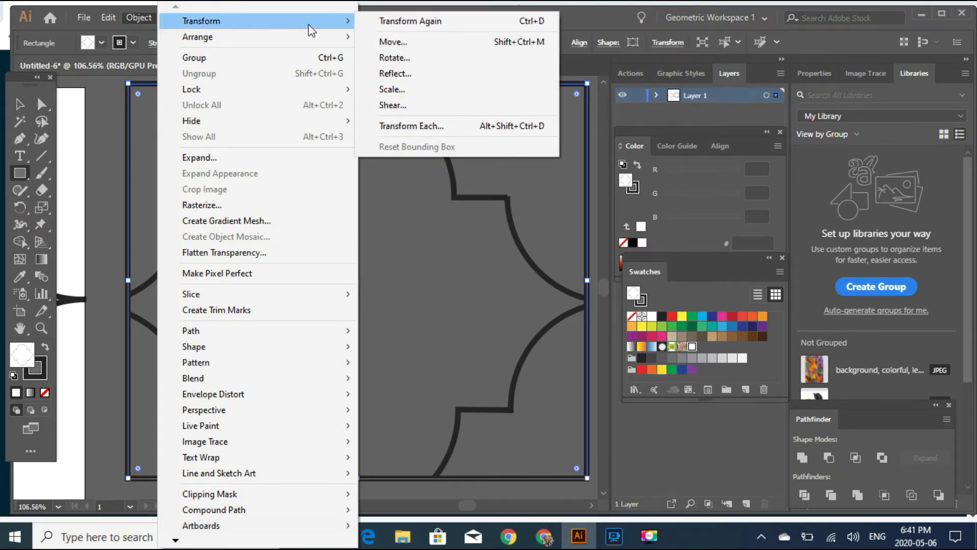
pyautogui.click(376, 89)
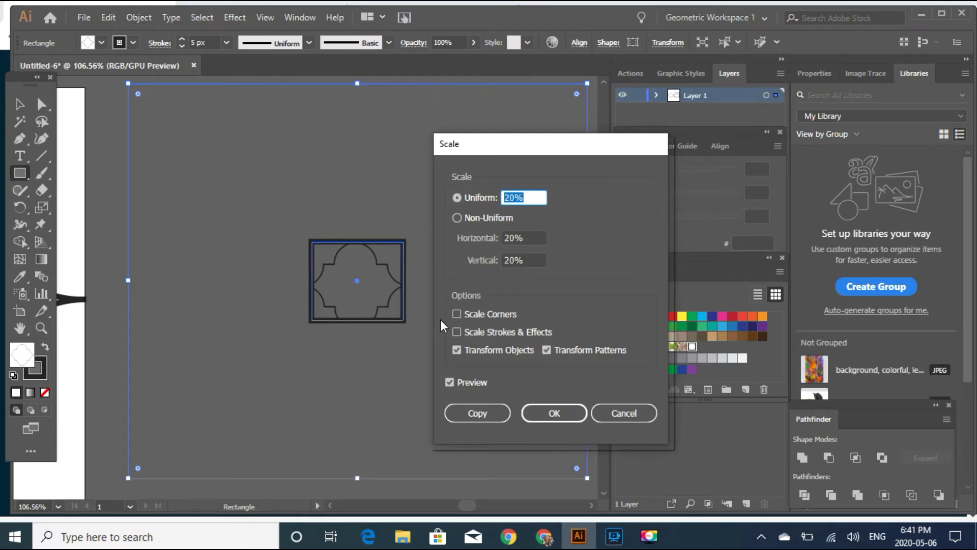
pyautogui.click(457, 350)
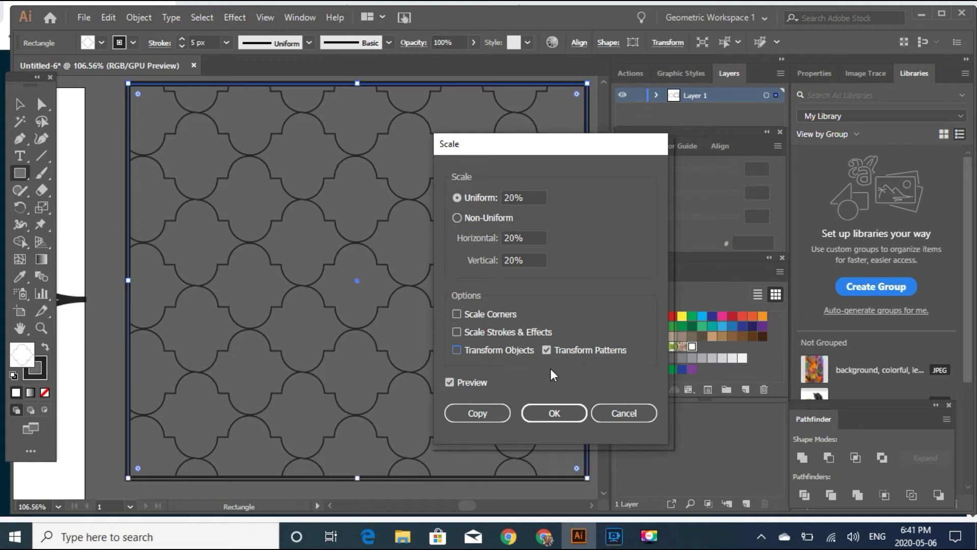
pyautogui.click(559, 414)
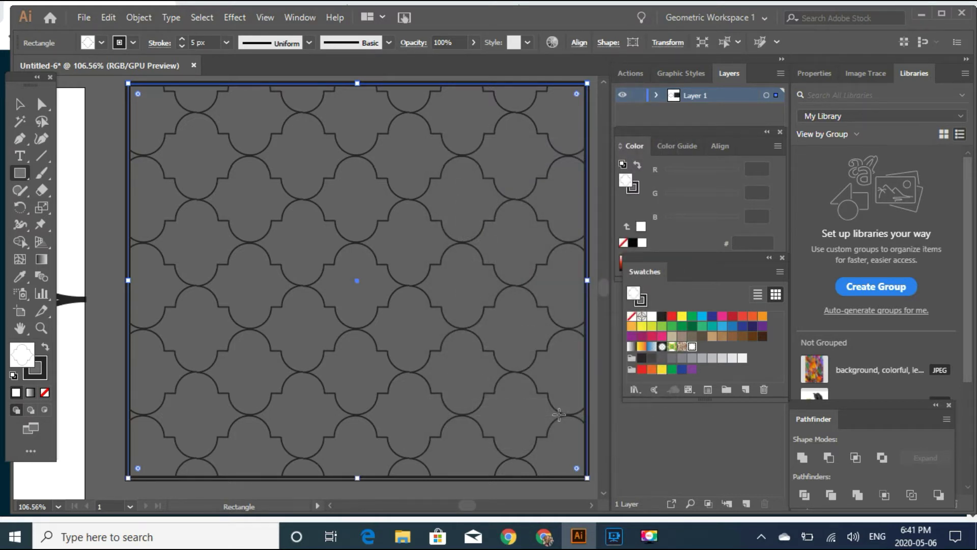
# Set the pattern-filled rectangle's stroke to the orange swatch C=0 M=50 Y=100 K=0.
pyautogui.moveTo(474, 507); pyautogui.dragTo(467, 507)
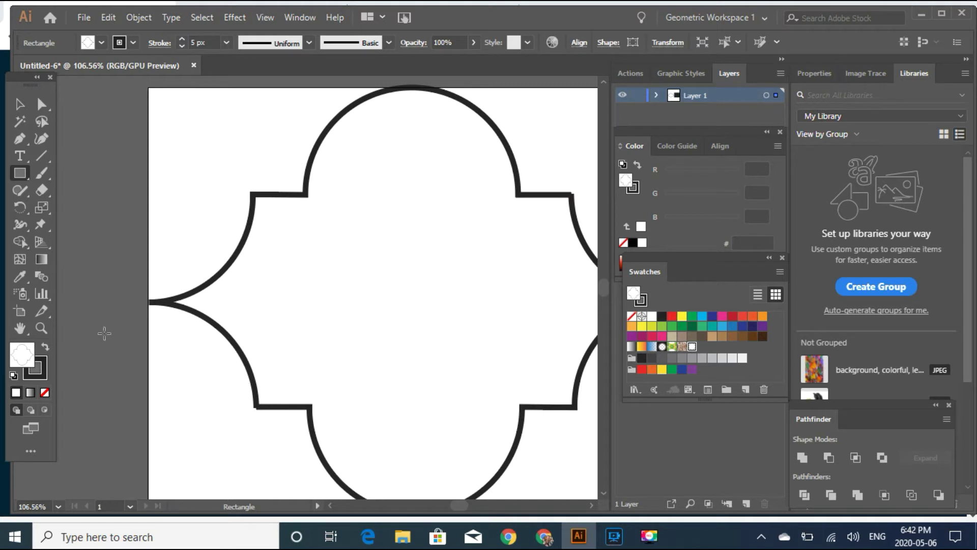
pyautogui.click(44, 373)
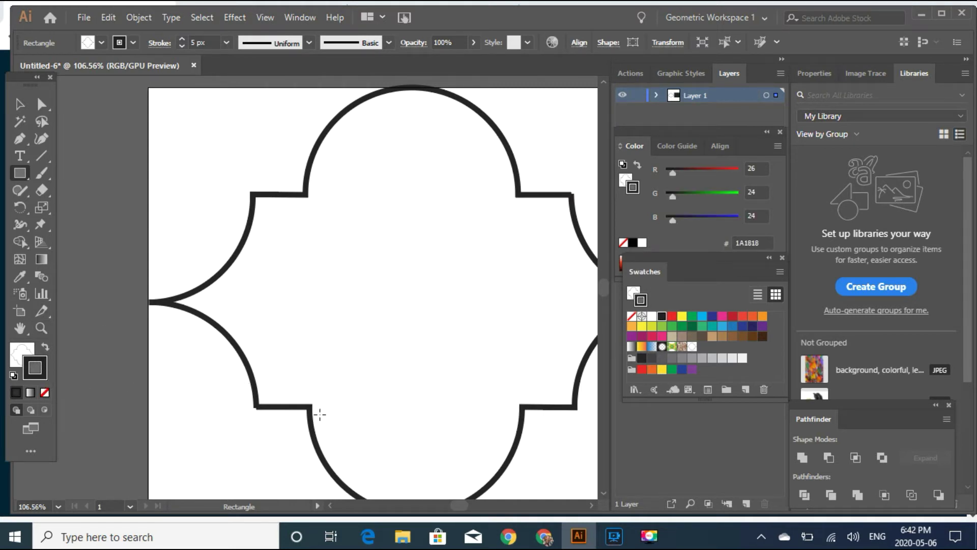
pyautogui.click(761, 317)
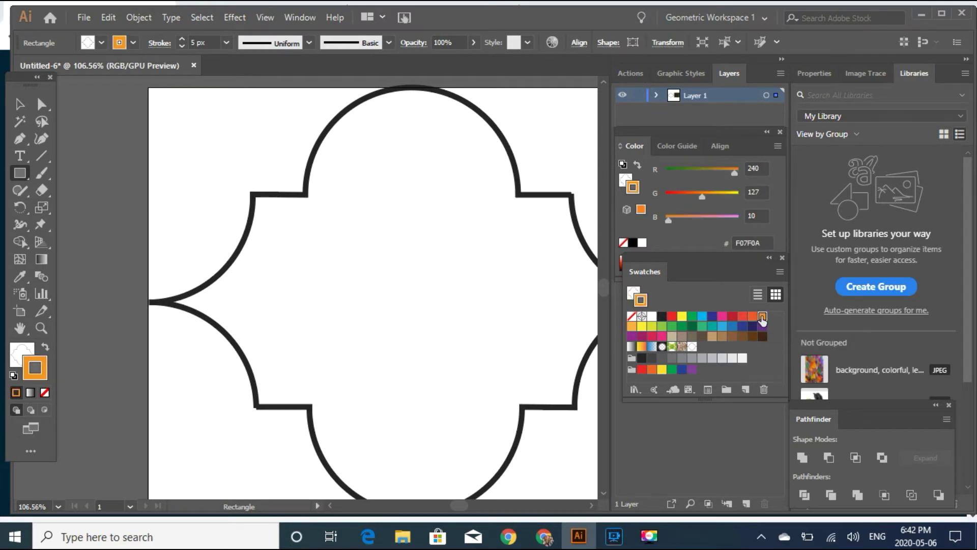
# Select the ornamental outline on the artboard and set its stroke to the orange swatch C=0 M=50 Y=100 K=0.
pyautogui.click(20, 105)
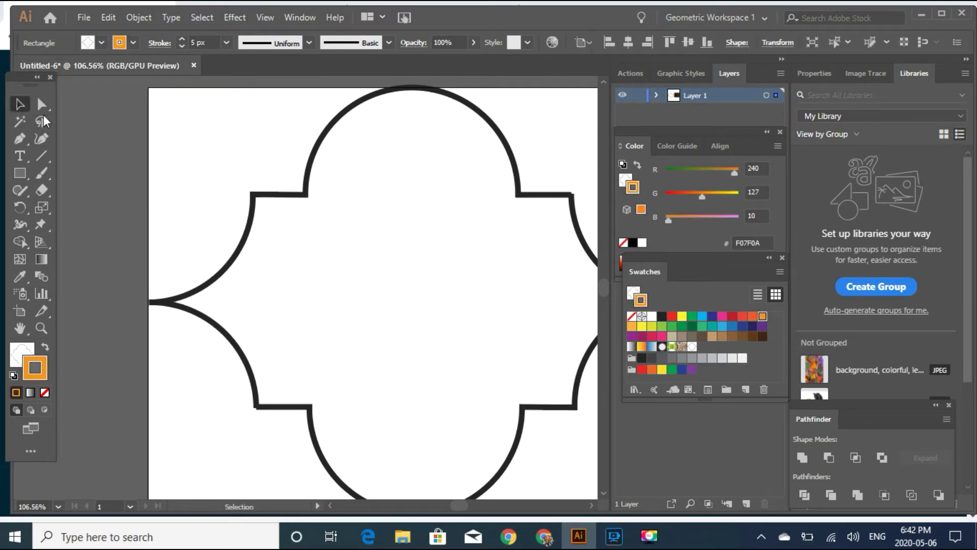
pyautogui.click(219, 277)
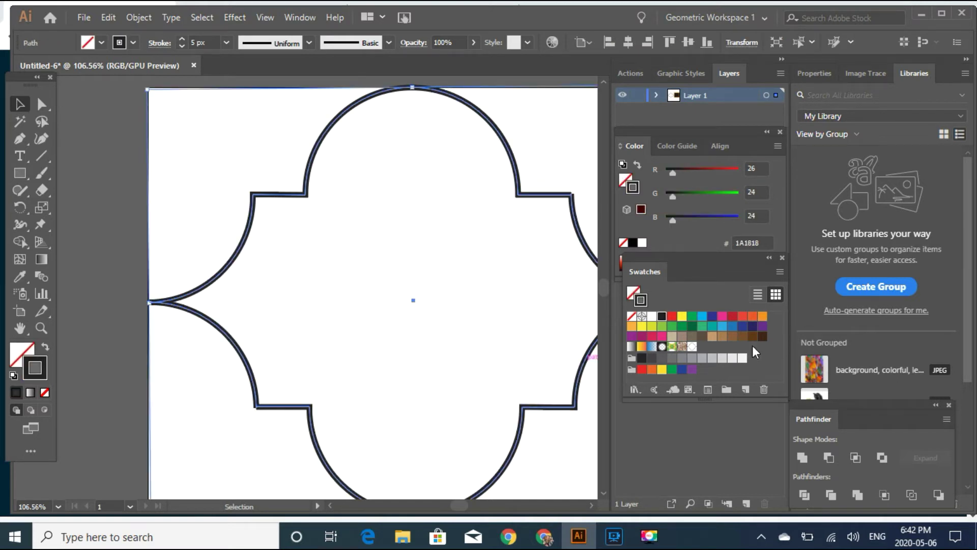
pyautogui.click(762, 317)
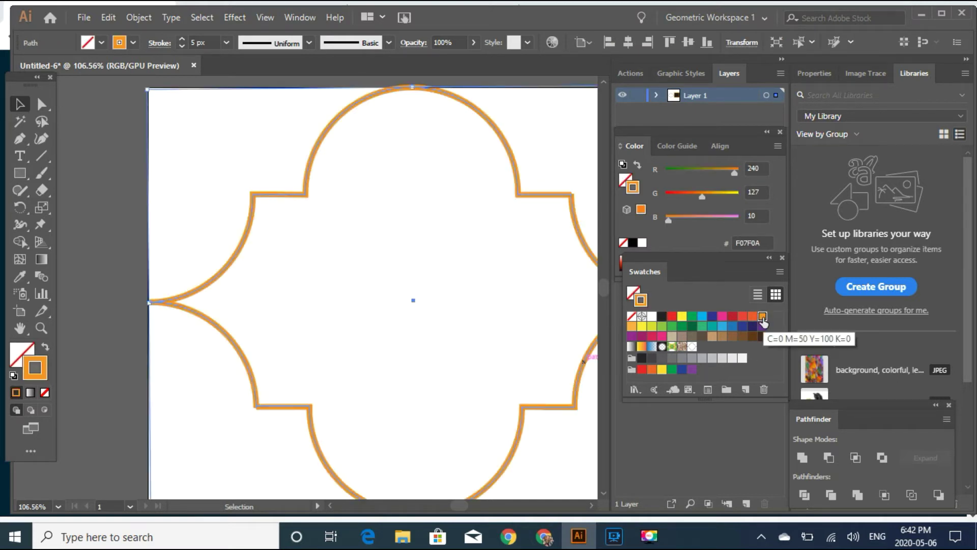
# Try CMYK Magenta and blue fills on the ornamental shape, and settle on the pink swatch E00669.
pyautogui.click(18, 359)
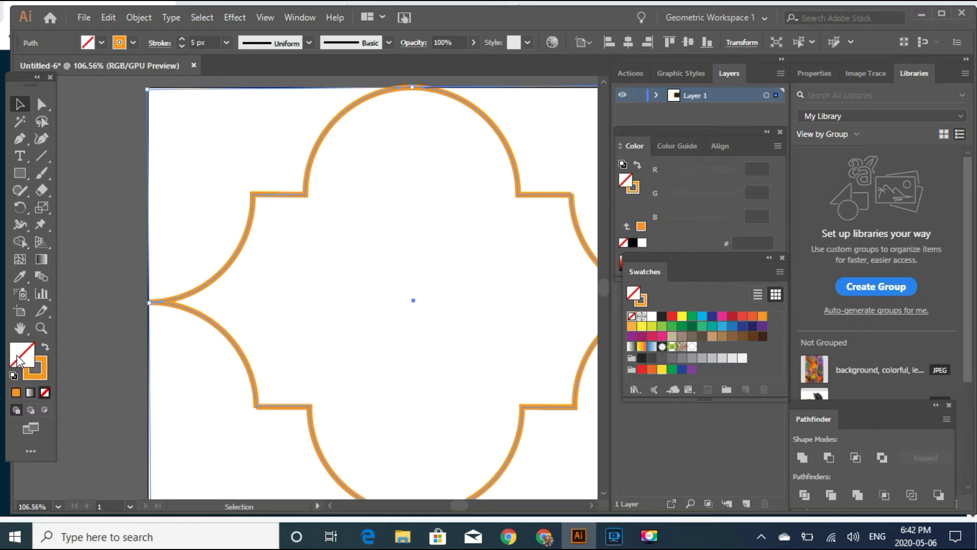
pyautogui.click(721, 318)
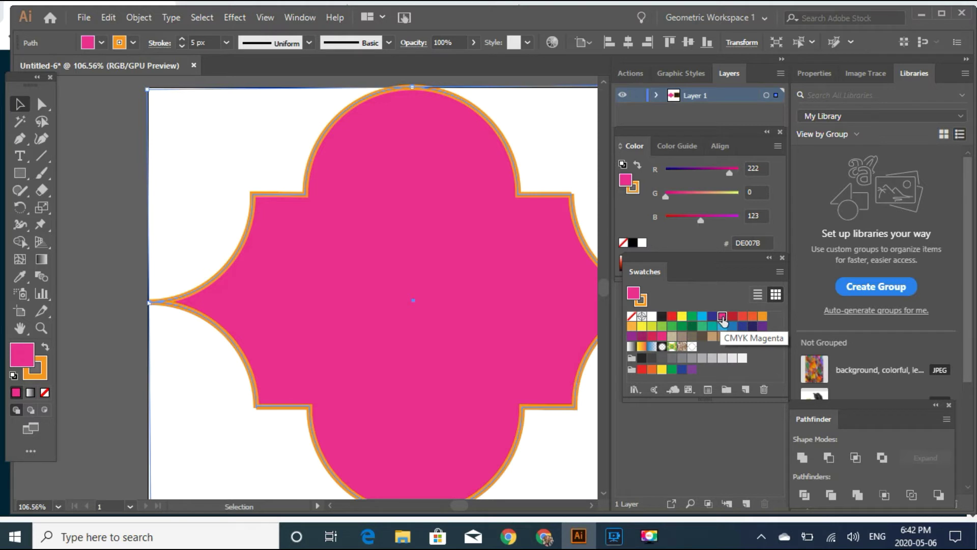
pyautogui.click(702, 317)
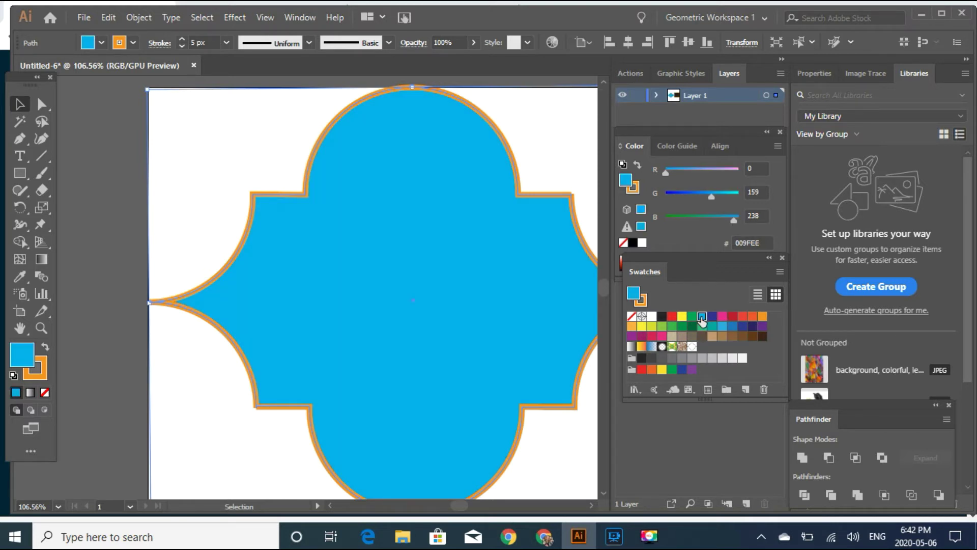
pyautogui.click(661, 336)
pyautogui.moveTo(663, 342); pyautogui.dragTo(209, 305)
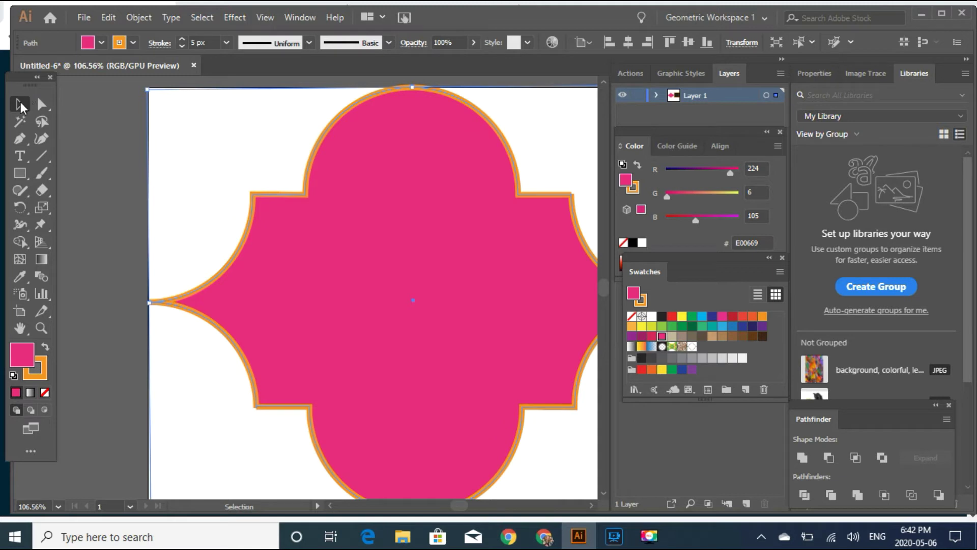
# Add the pink and orange shape to the swatches as a new pattern, and select the patterned rectangle beside the artboard.
pyautogui.moveTo(115, 84); pyautogui.dragTo(596, 478)
pyautogui.moveTo(553, 405); pyautogui.dragTo(707, 346)
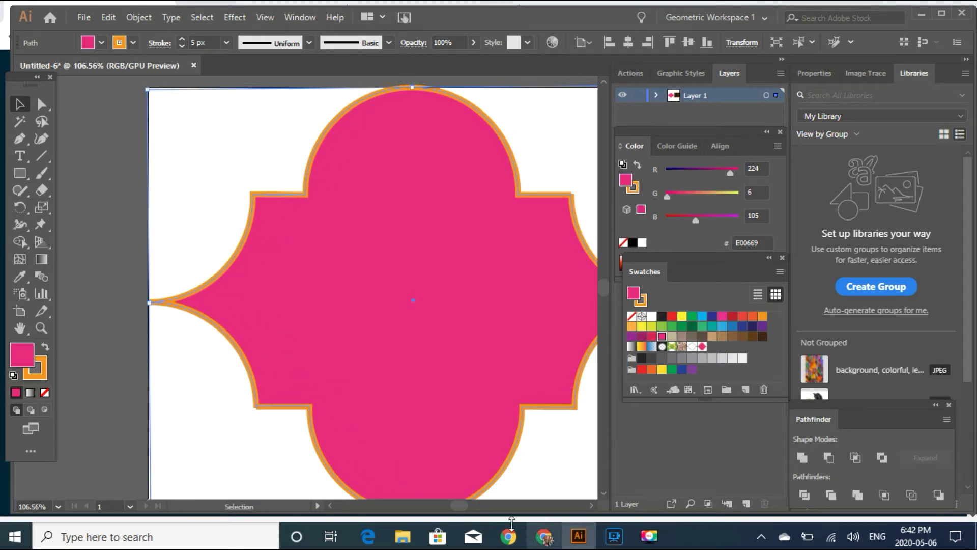
pyautogui.moveTo(462, 507); pyautogui.dragTo(470, 508)
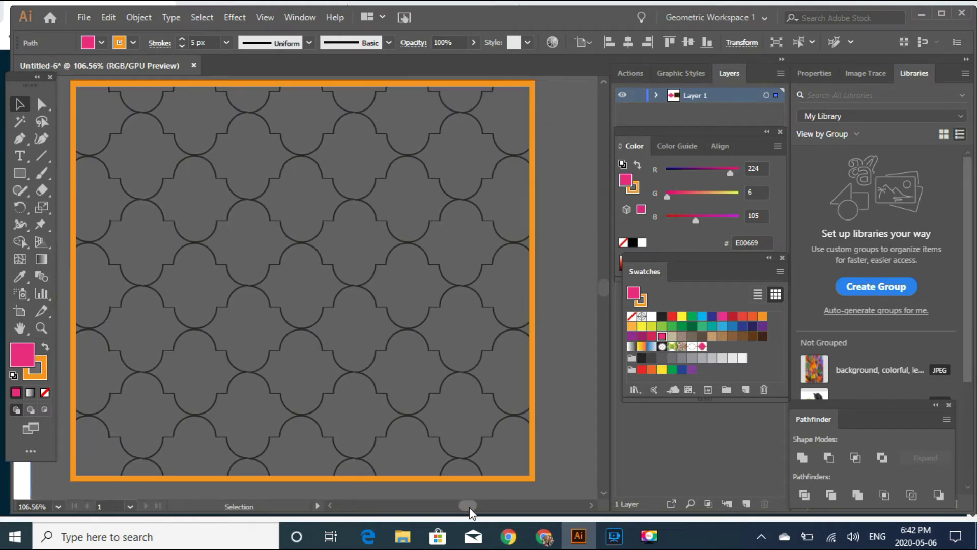
pyautogui.click(429, 422)
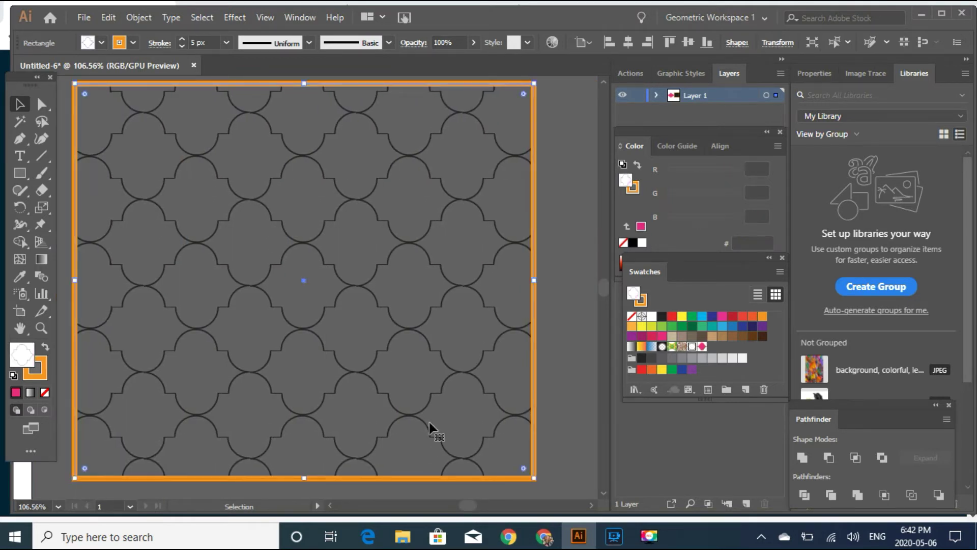
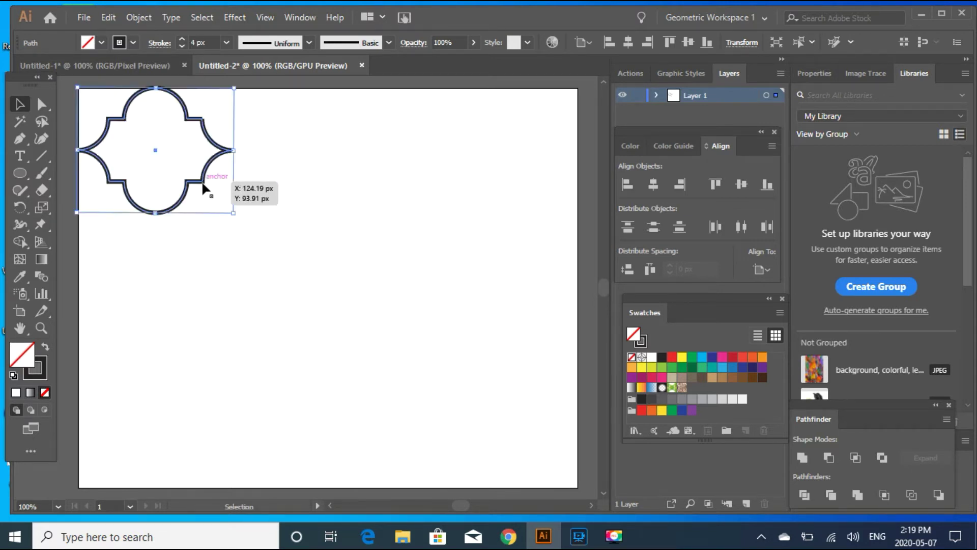
# Copy and paste the small ornamental outline, and place the duplicate to the right of the original so their side tips meet.
pyautogui.click(106, 16)
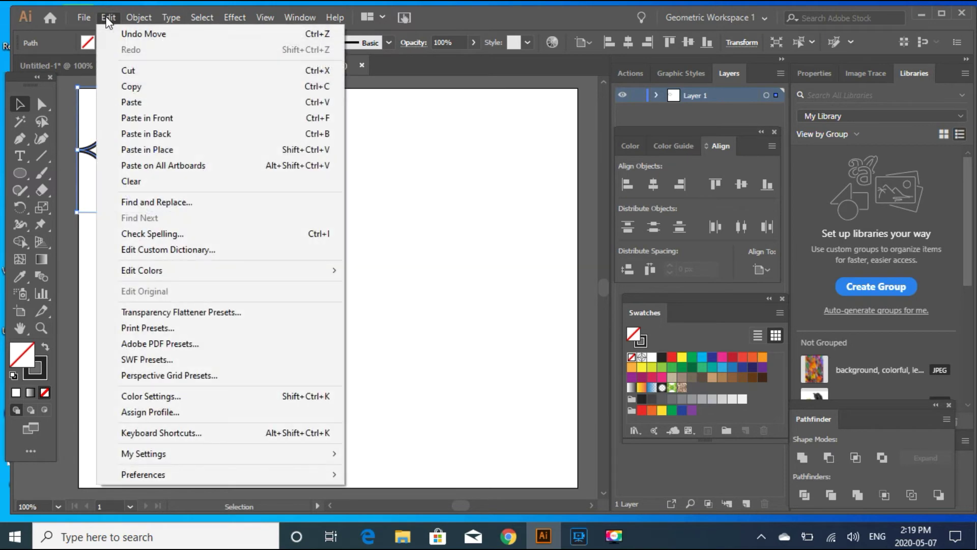
pyautogui.click(129, 92)
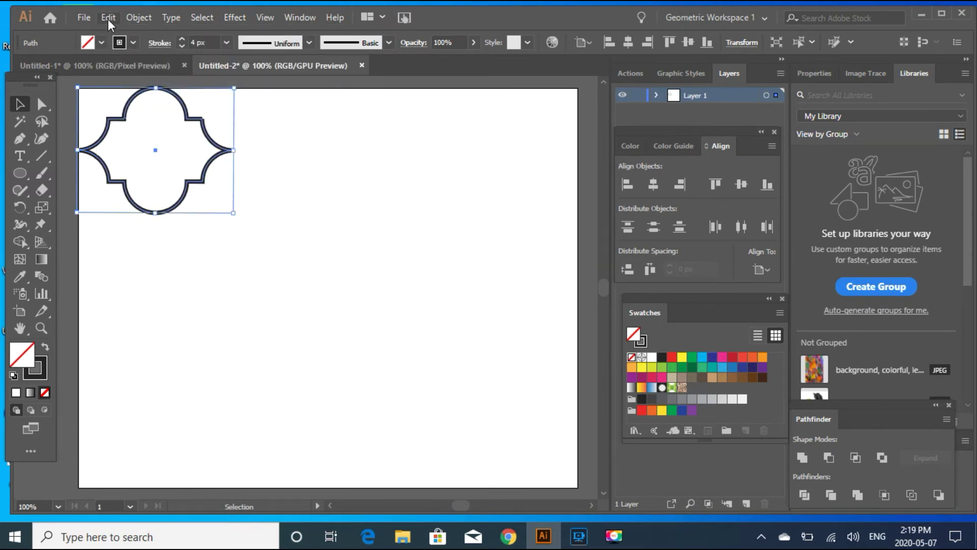
pyautogui.click(108, 17)
pyautogui.click(128, 102)
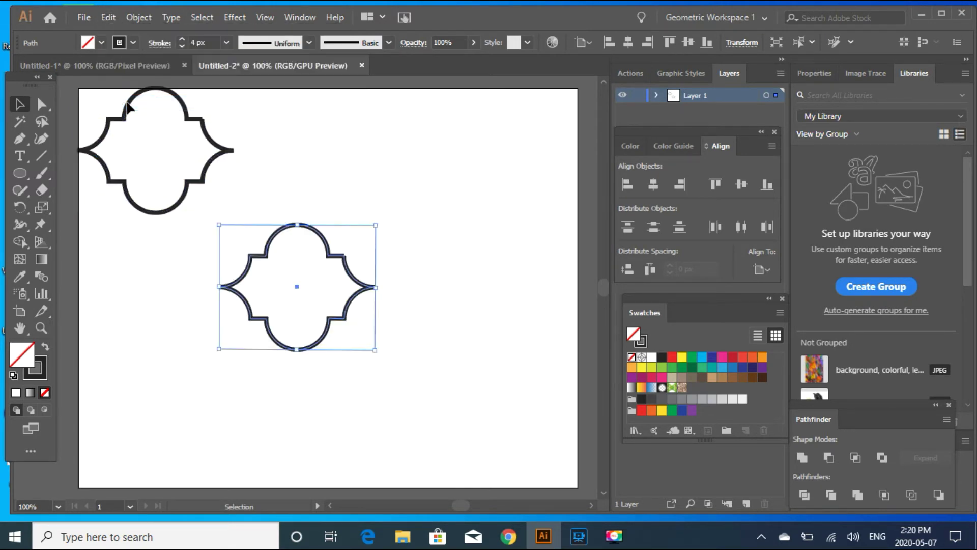
pyautogui.moveTo(265, 260); pyautogui.dragTo(280, 121)
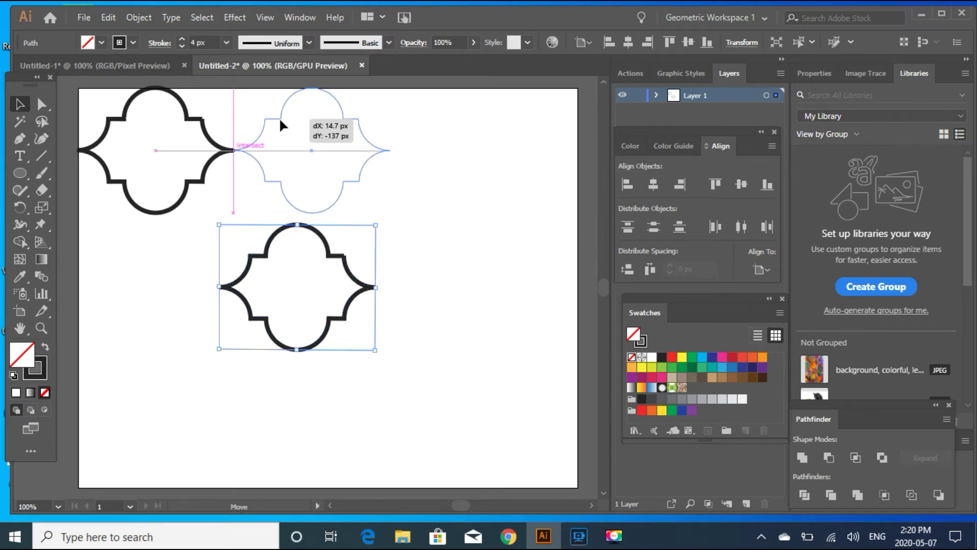
pyautogui.moveTo(279, 121); pyautogui.dragTo(280, 121)
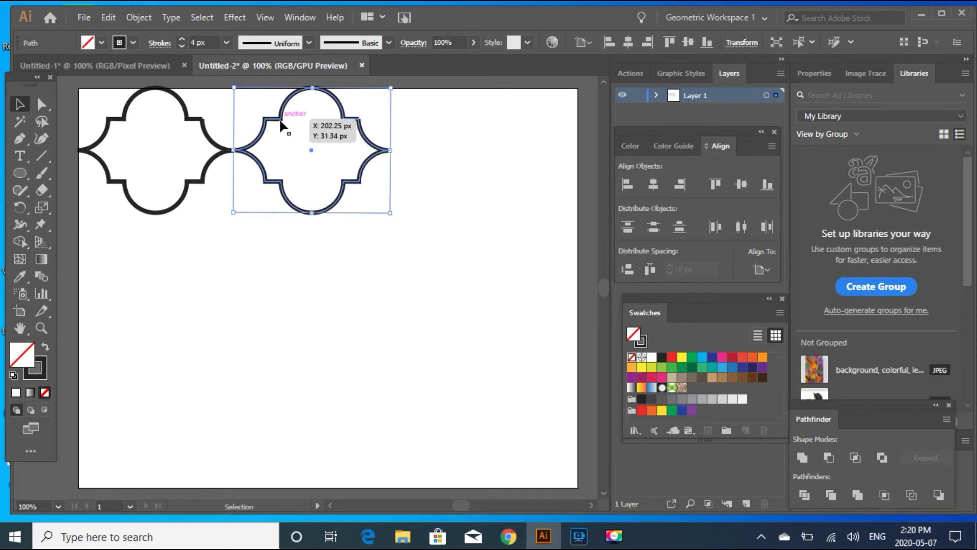
# Copy and paste another outline, place it tip to tip at the right end of the row, and select all three shapes.
pyautogui.click(106, 18)
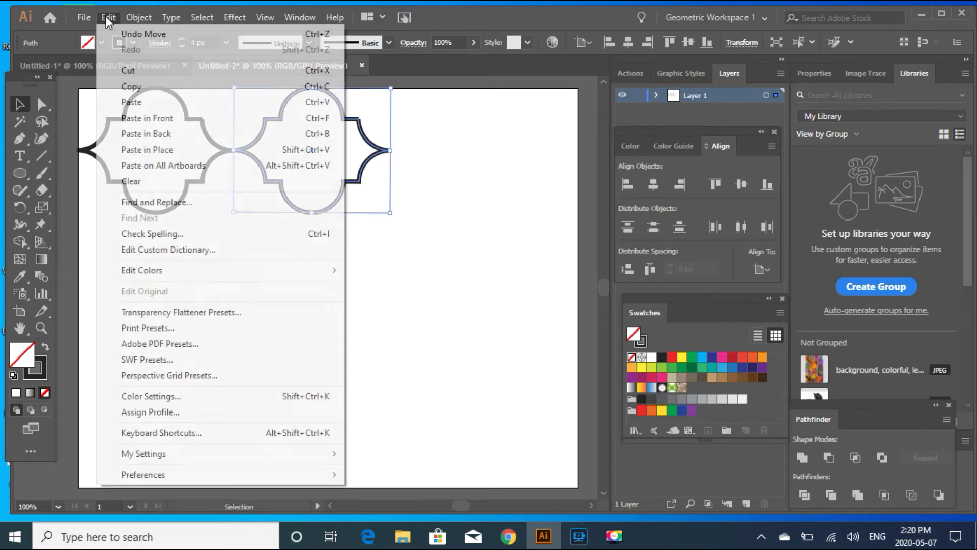
pyautogui.click(114, 86)
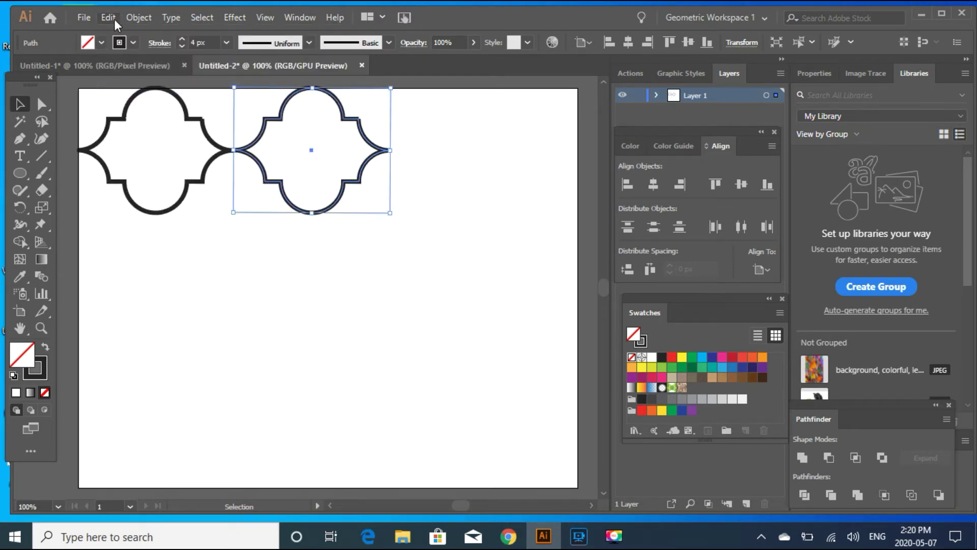
pyautogui.click(113, 19)
pyautogui.click(125, 100)
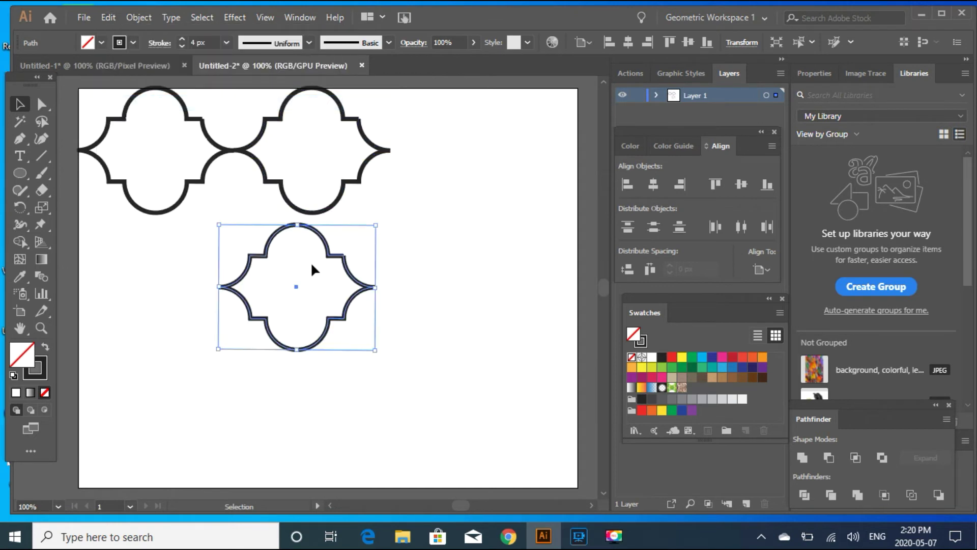
pyautogui.moveTo(342, 257); pyautogui.dragTo(506, 123)
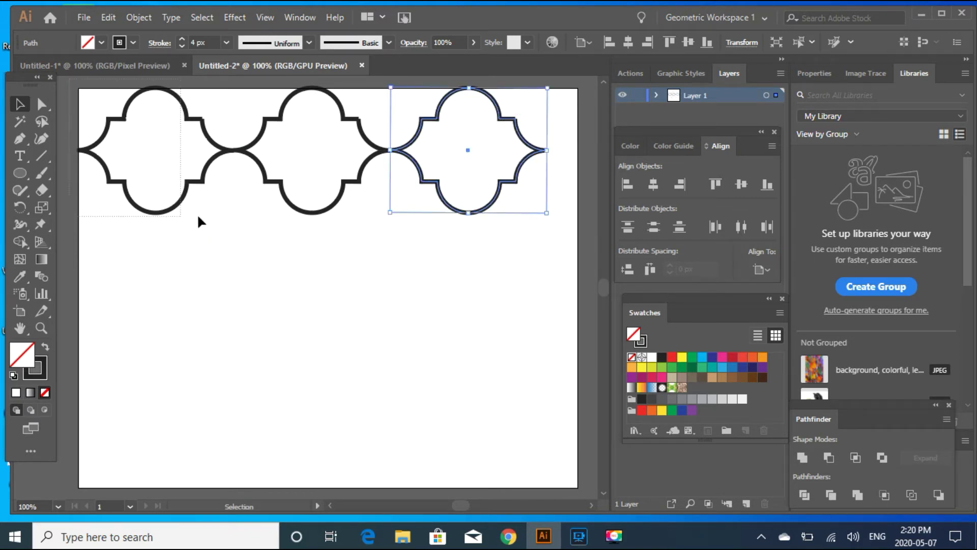
pyautogui.hotkey('ctrl', 'a')
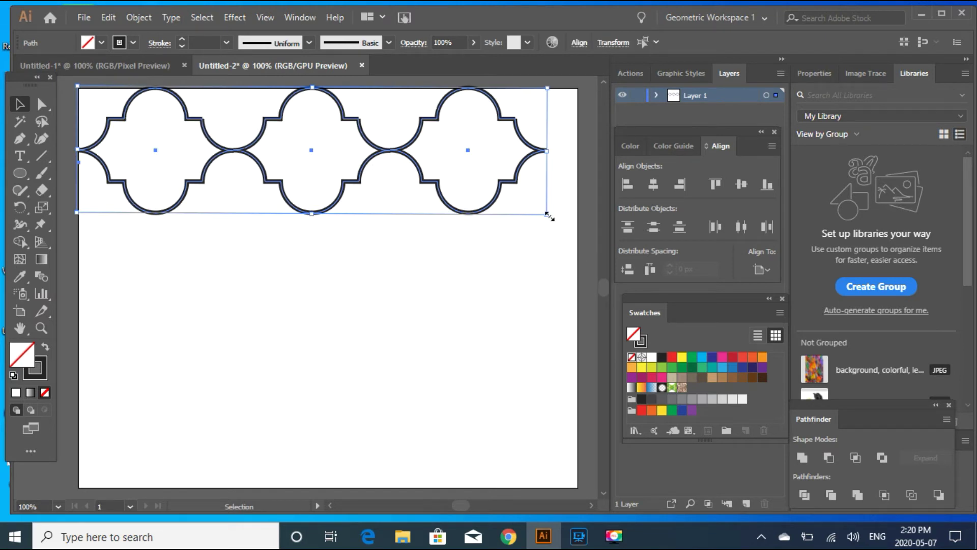
# Enlarge the three-shape row to span the artboard's width, and place a pasted copy directly beneath it, aligned with the shapes above.
pyautogui.moveTo(549, 215); pyautogui.dragTo(579, 238)
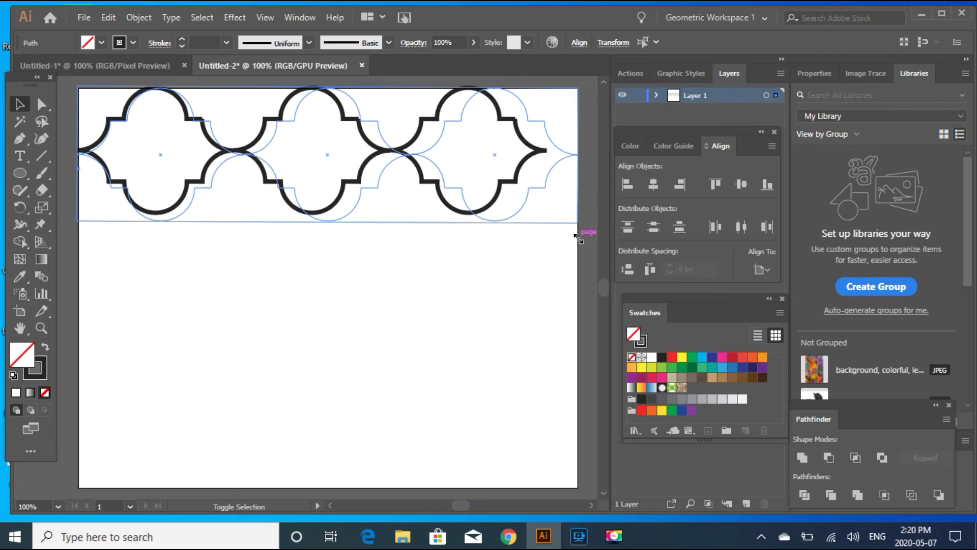
pyautogui.moveTo(579, 239); pyautogui.dragTo(578, 242)
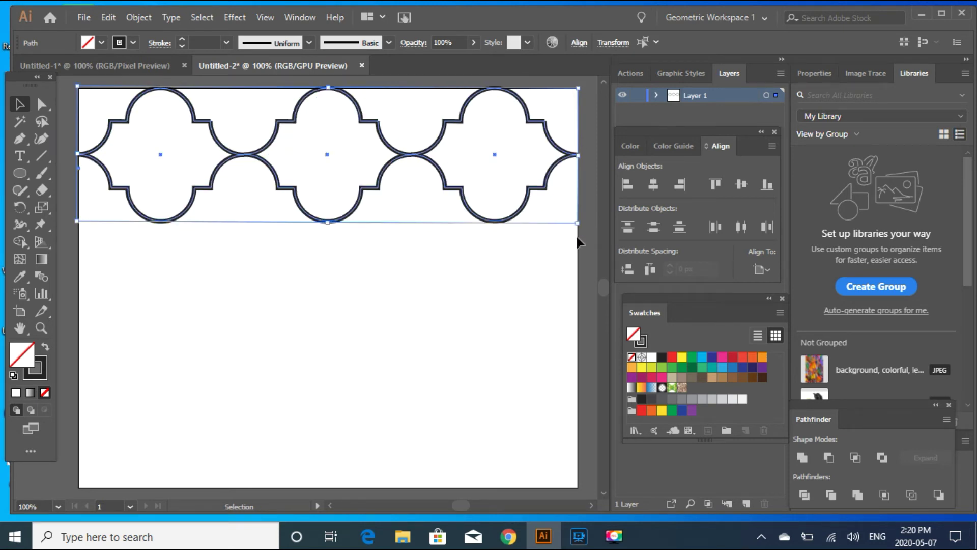
pyautogui.click(110, 18)
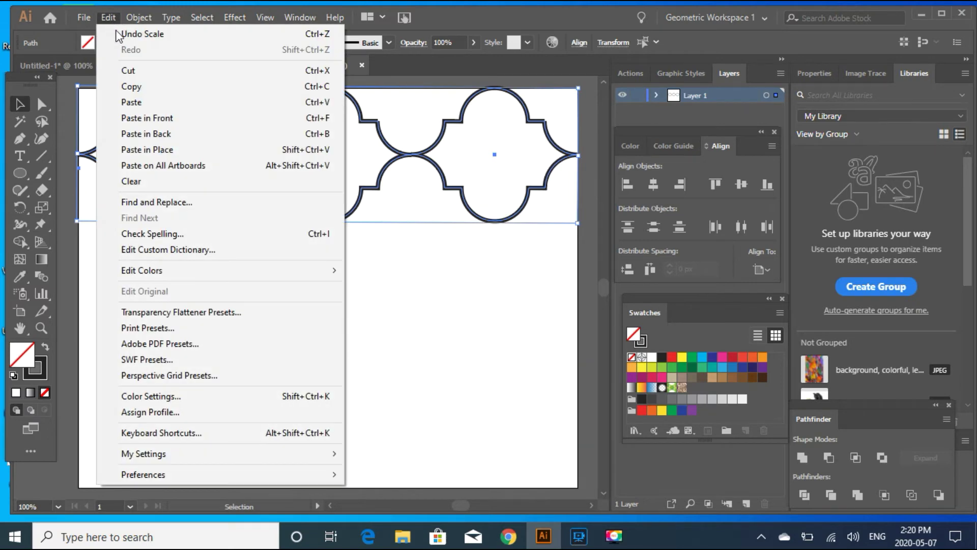
pyautogui.click(128, 87)
pyautogui.click(109, 17)
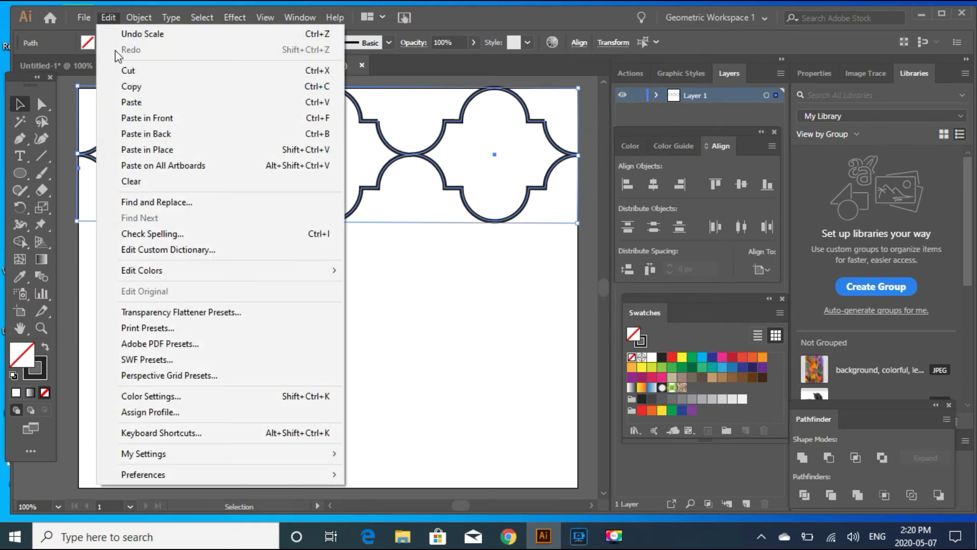
pyautogui.click(124, 102)
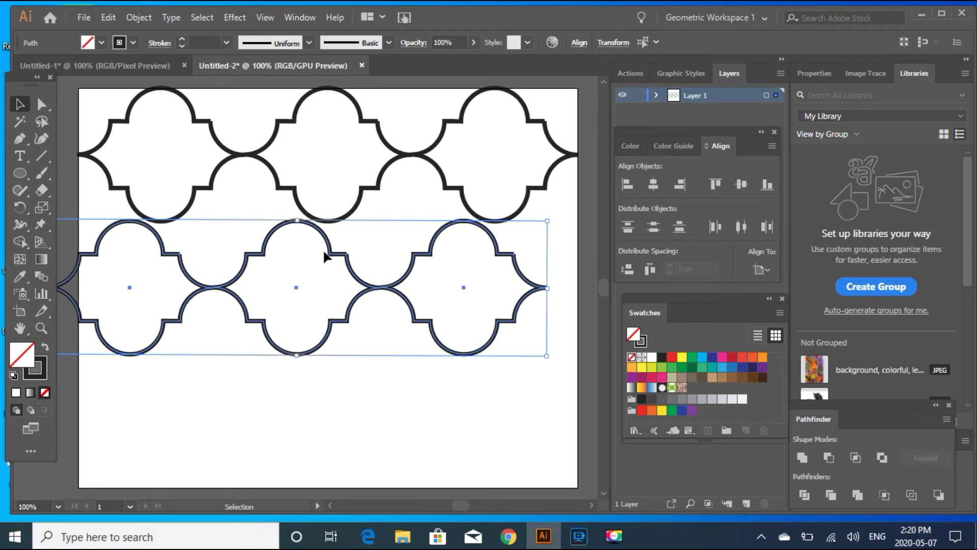
pyautogui.moveTo(331, 258); pyautogui.dragTo(360, 256)
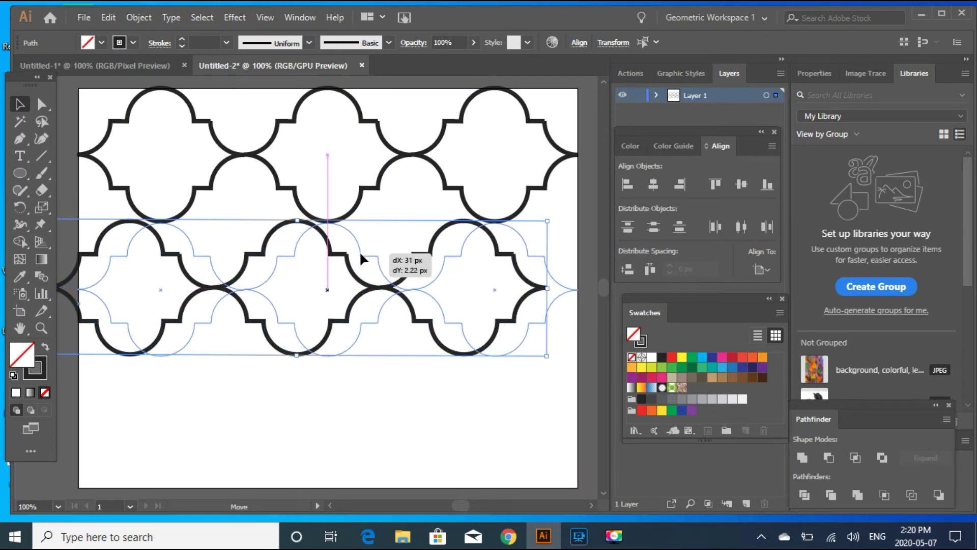
pyautogui.moveTo(360, 253); pyautogui.dragTo(360, 253)
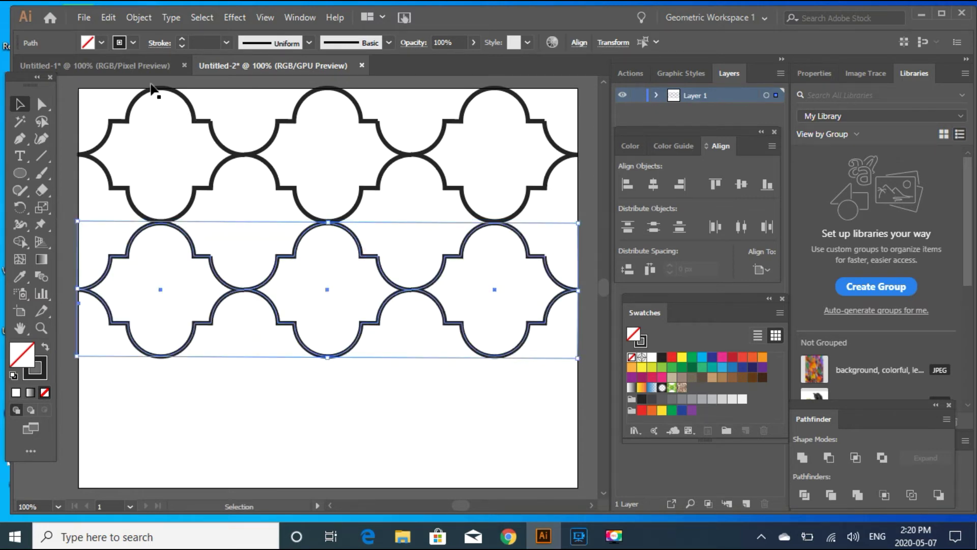
# Copy and paste the second row, and place the duplicate beneath it as a third row touching the shapes above.
pyautogui.click(110, 17)
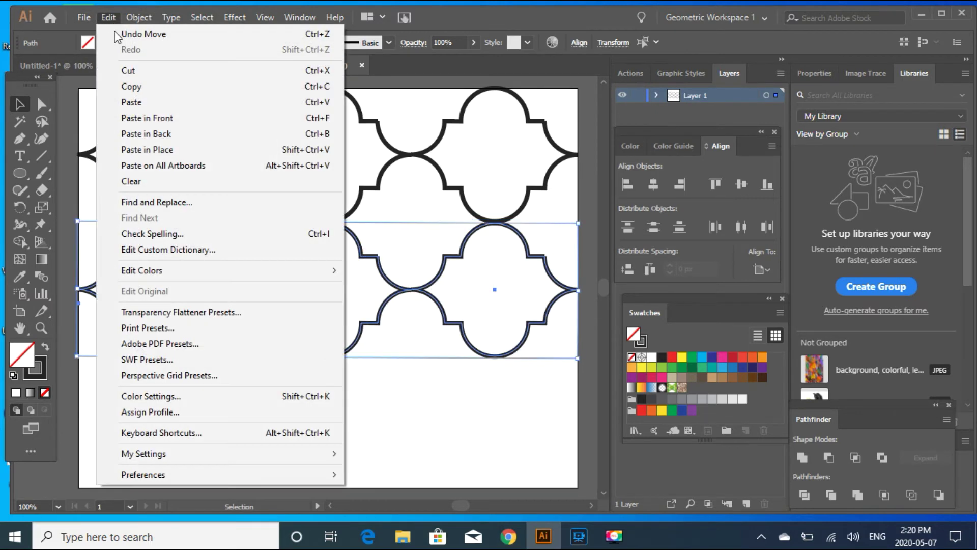
pyautogui.click(120, 84)
pyautogui.click(108, 17)
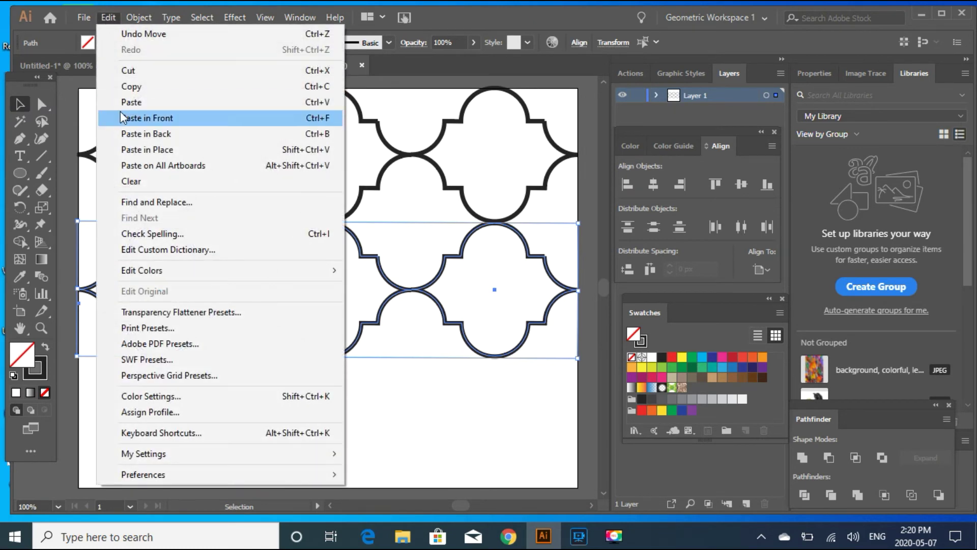
pyautogui.click(120, 101)
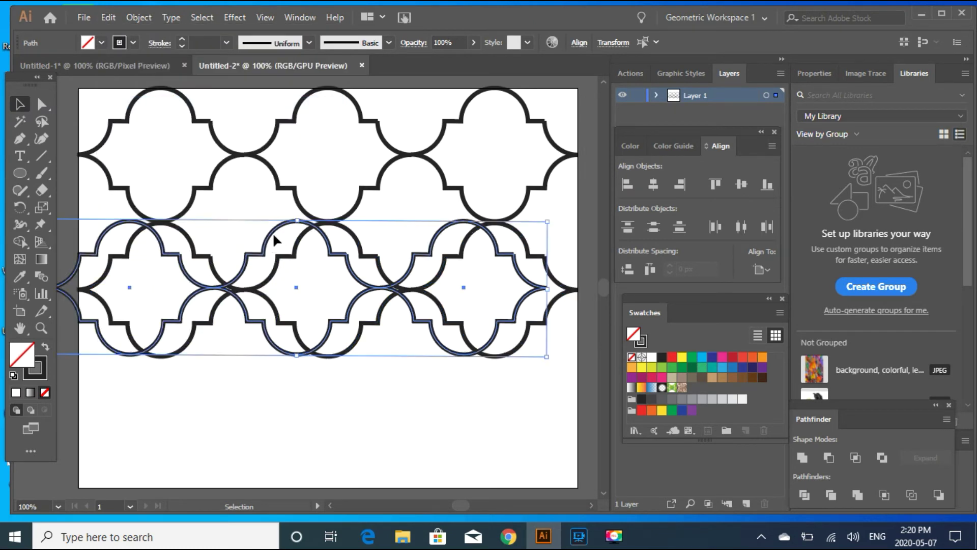
pyautogui.moveTo(272, 233); pyautogui.dragTo(306, 369)
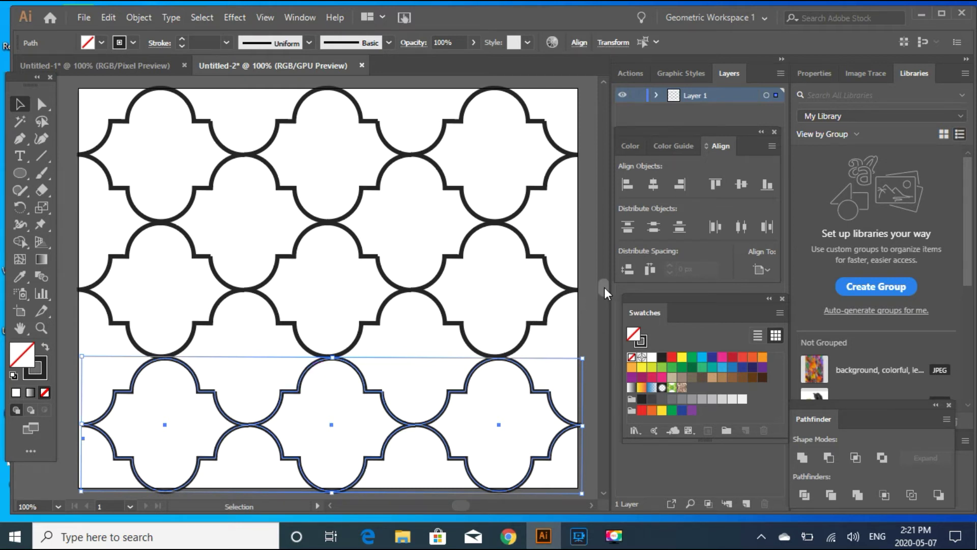
# Select all nine shapes and scale the grid down slightly from its lower corners to fit within the artboard, leaving nothing selected.
pyautogui.scroll(-2, 603, 288)
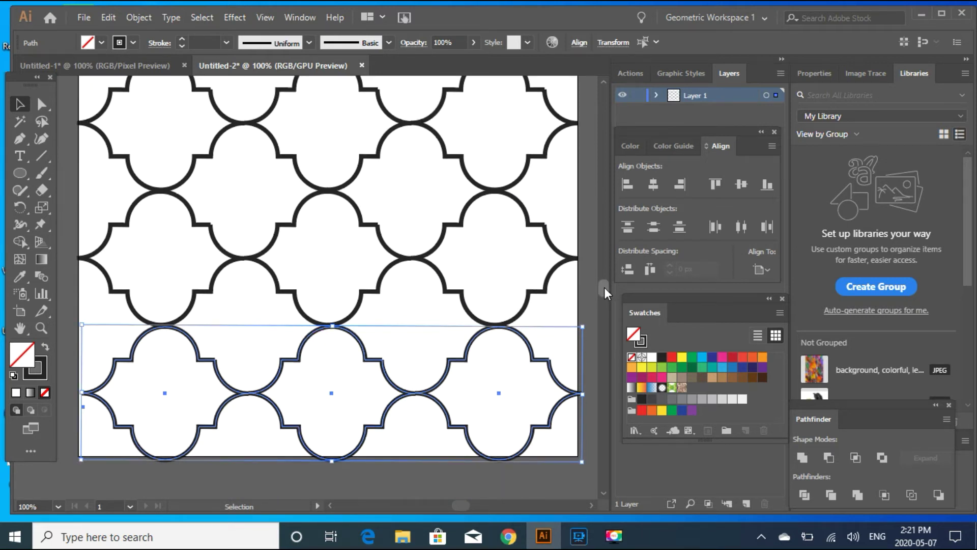
pyautogui.scroll(4, 604, 287)
pyautogui.scroll(-4, 603, 287)
pyautogui.scroll(4, 605, 288)
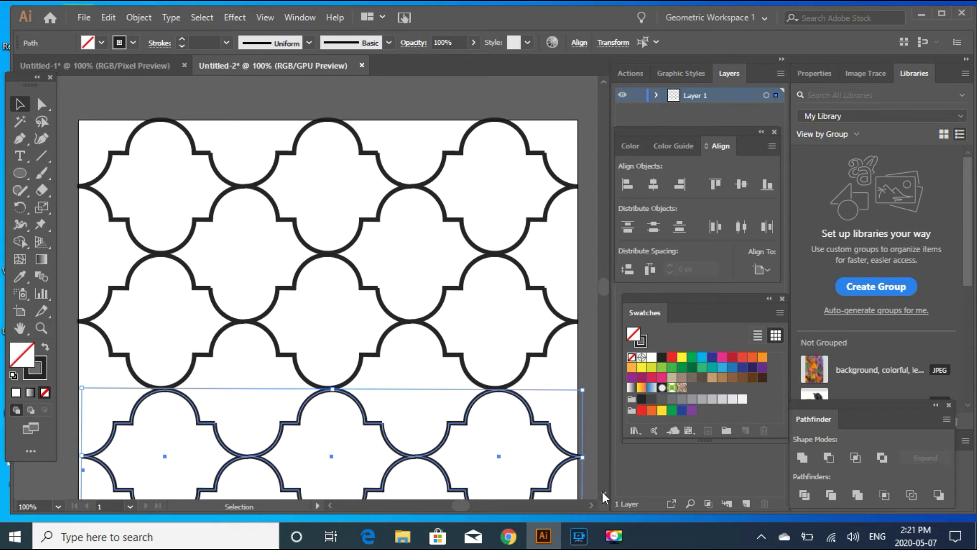
pyautogui.scroll(-3, 602, 490)
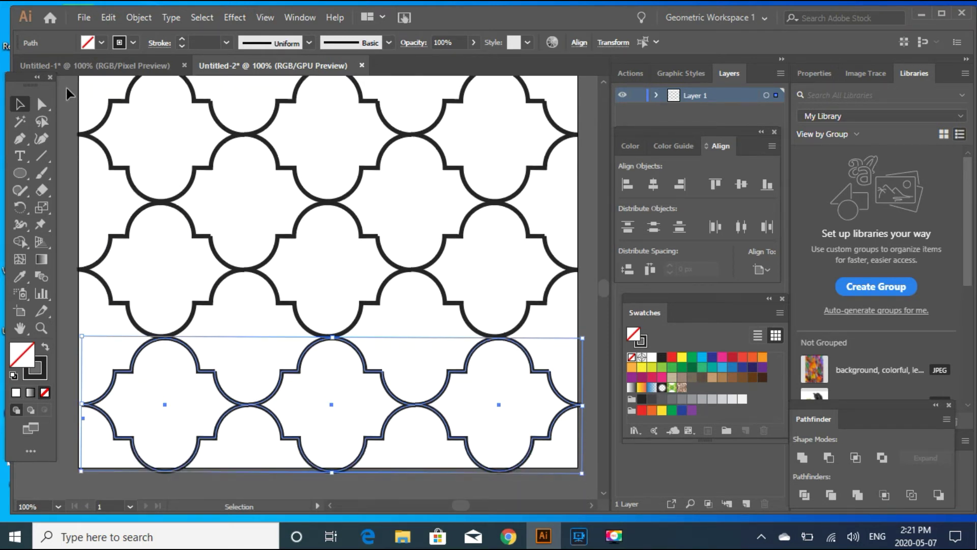
pyautogui.hotkey('ctrl', '-')
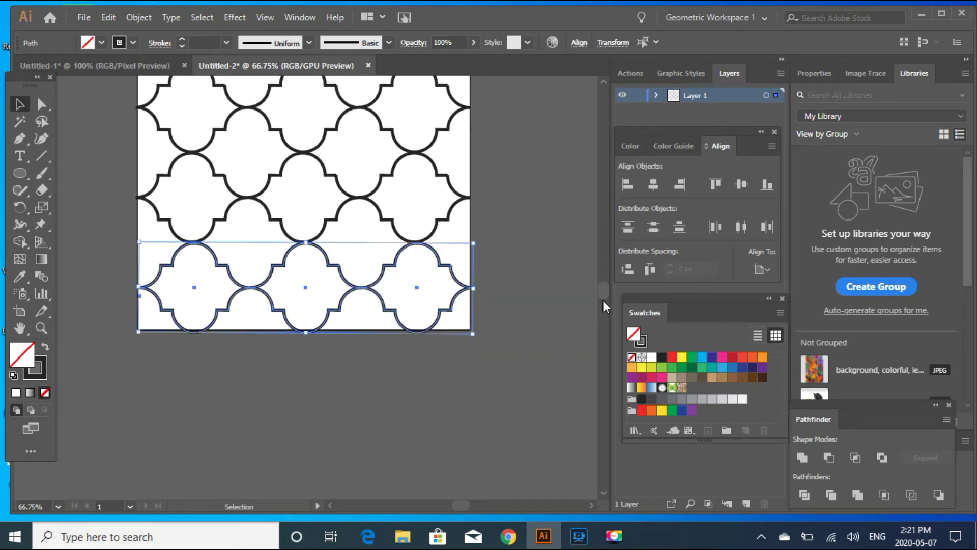
pyautogui.scroll(3, 603, 300)
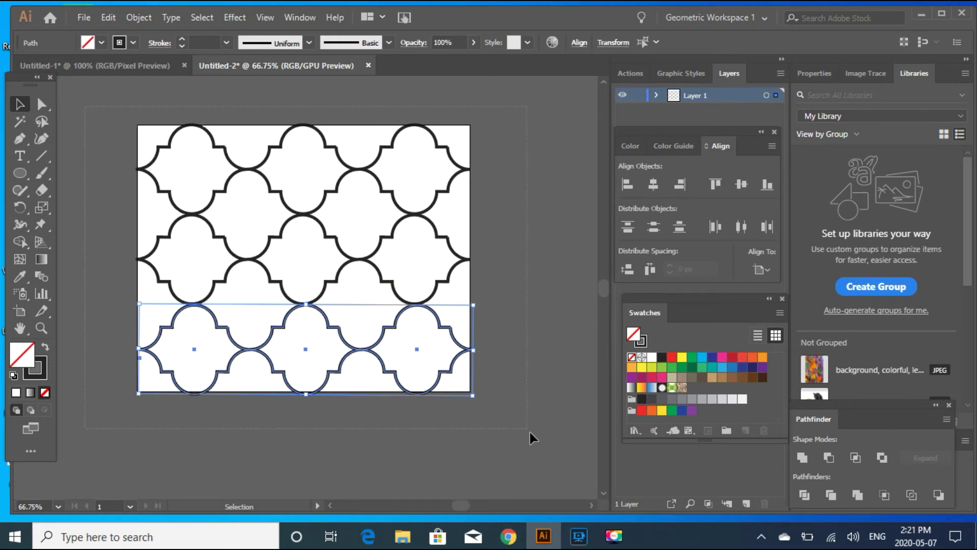
pyautogui.hotkey('ctrl', 'a')
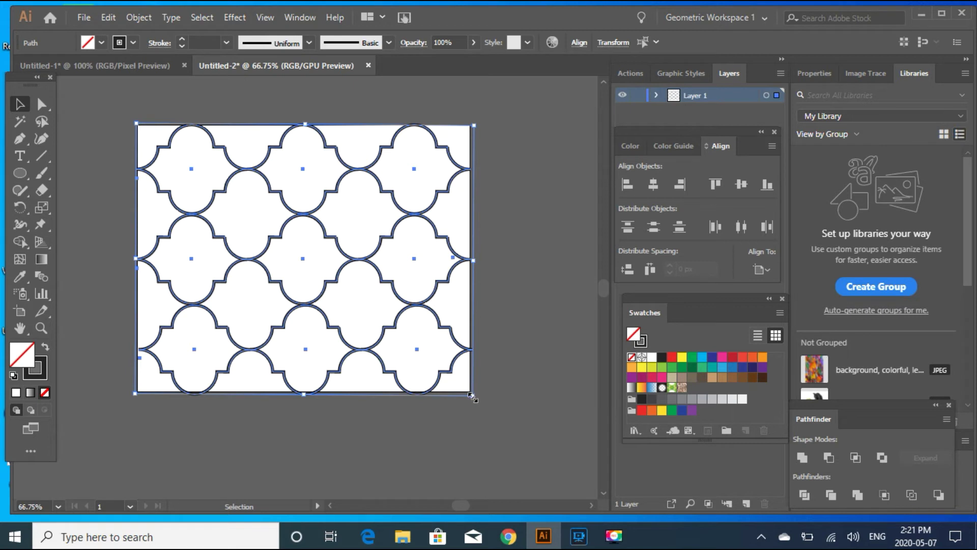
pyautogui.moveTo(473, 397); pyautogui.dragTo(472, 395)
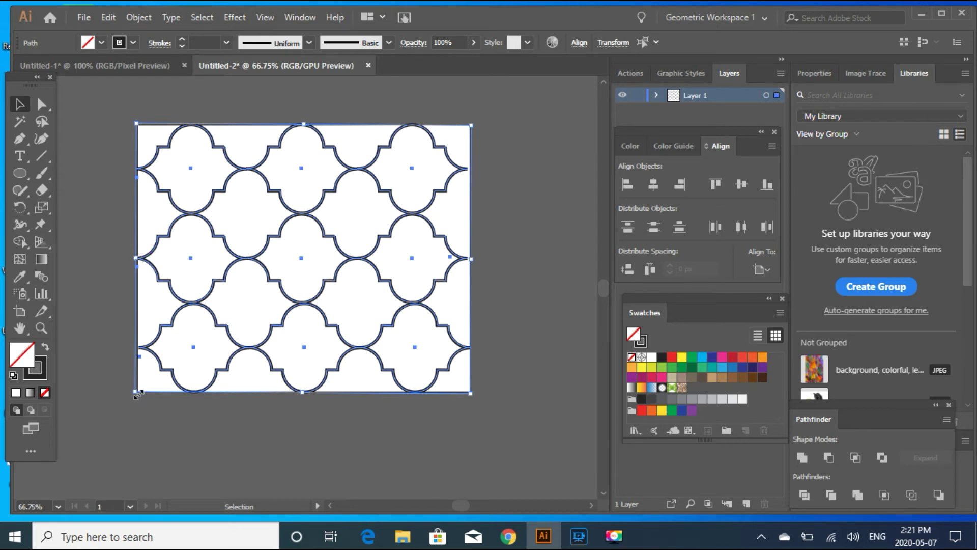
pyautogui.press('a')
pyautogui.press('v')
pyautogui.moveTo(136, 393); pyautogui.dragTo(138, 393)
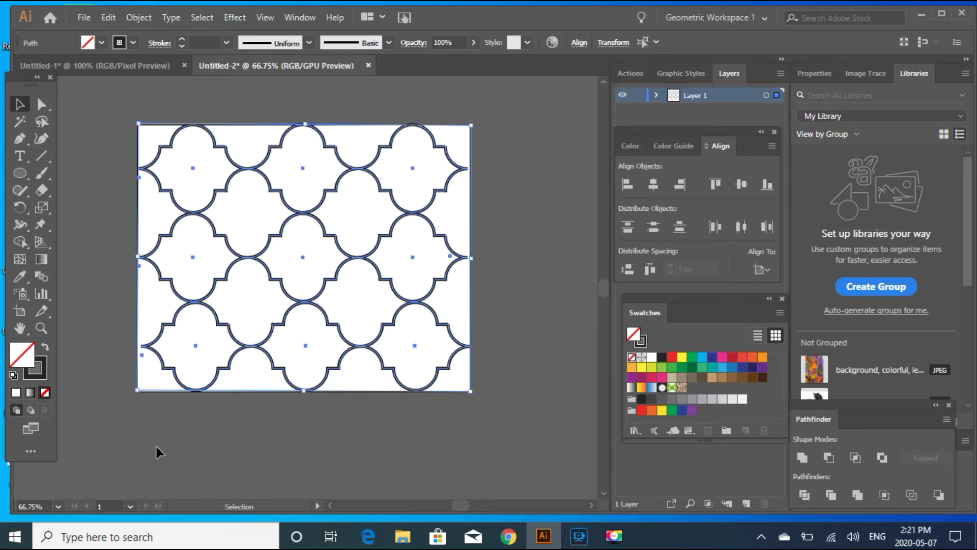
pyautogui.click(218, 451)
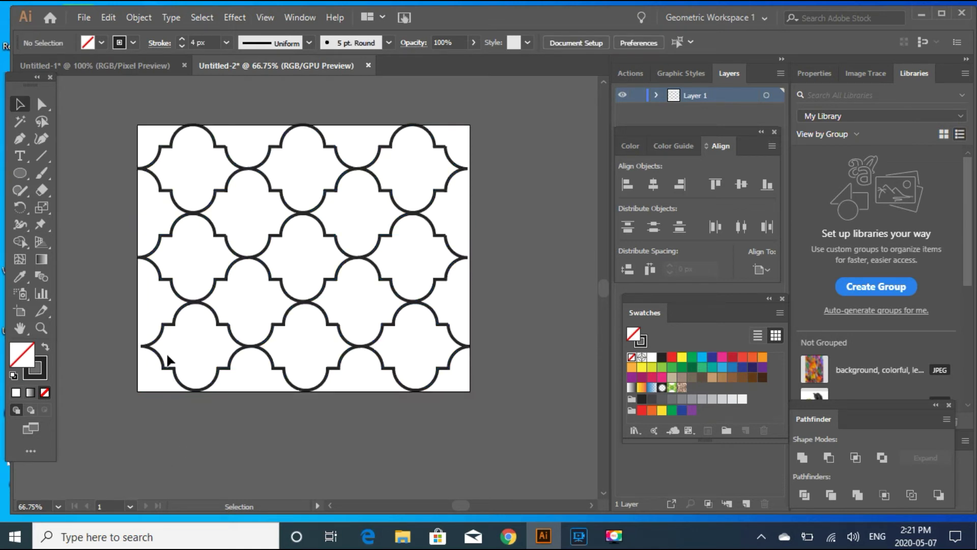
# Select only the three shapes of the bottom row and nudge them left until they line up with the rows above.
pyautogui.moveTo(118, 109); pyautogui.dragTo(487, 390)
pyautogui.moveTo(485, 385); pyautogui.dragTo(484, 387)
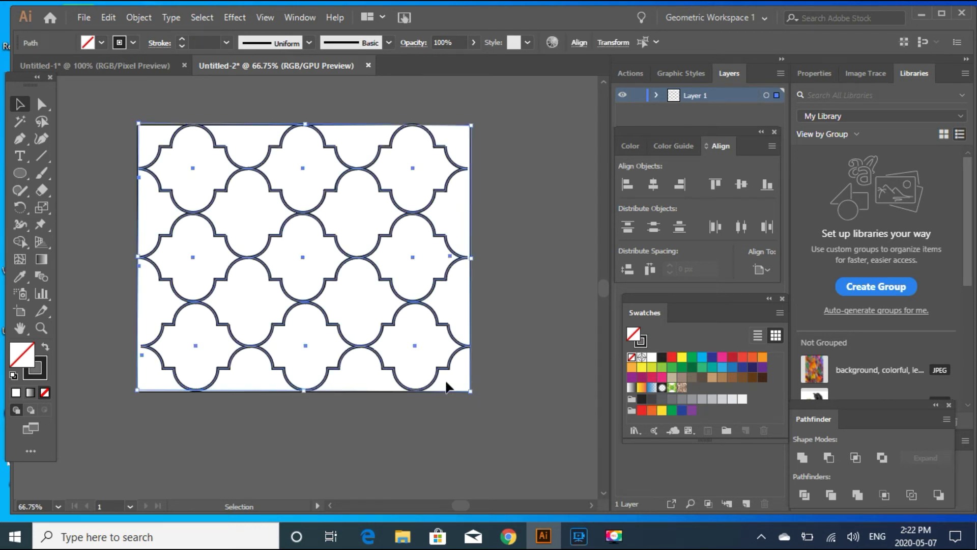
pyautogui.click(498, 374)
pyautogui.moveTo(264, 399); pyautogui.dragTo(469, 386)
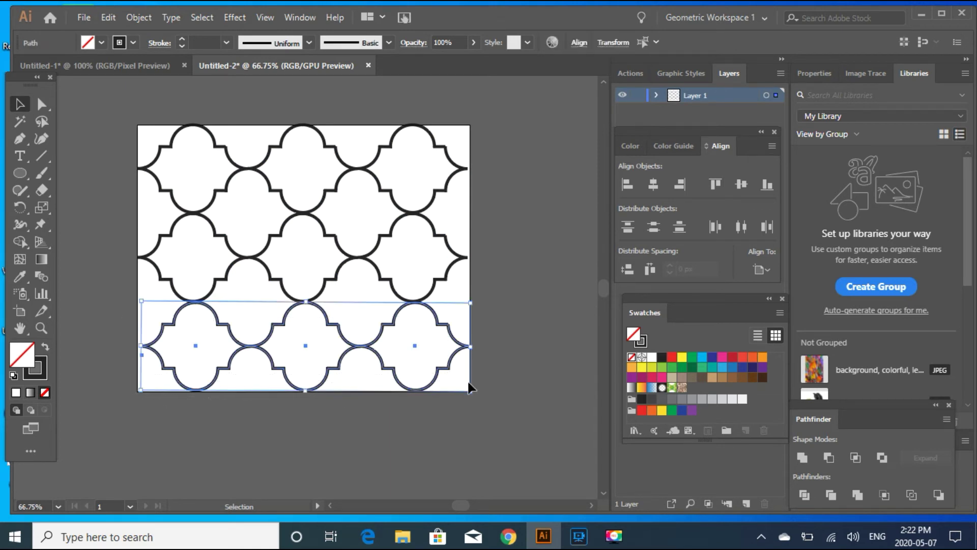
pyautogui.press('Left')
pyautogui.press('Left')
pyautogui.press('Left')
pyautogui.press('Left')
pyautogui.press('Left')
pyautogui.press('Left')
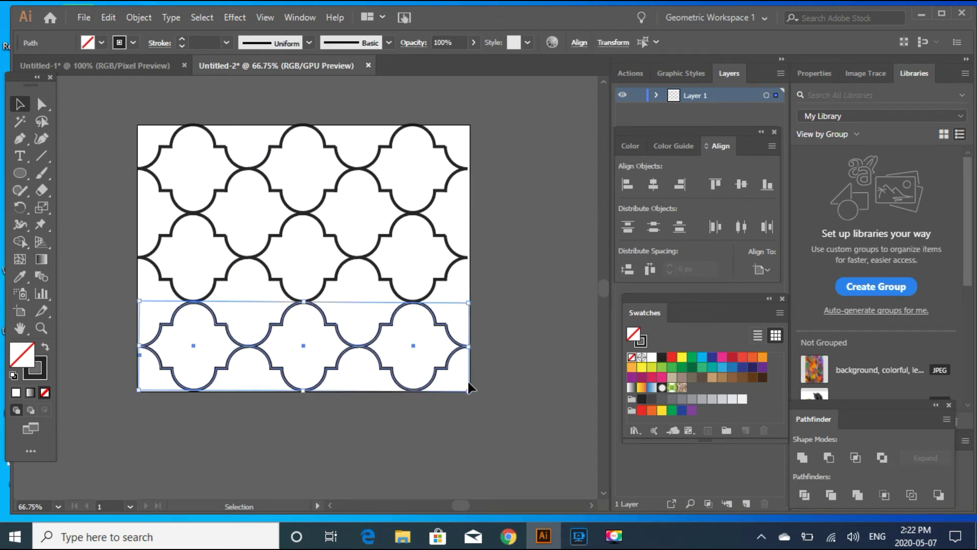
pyautogui.press('Left')
pyautogui.press('Left')
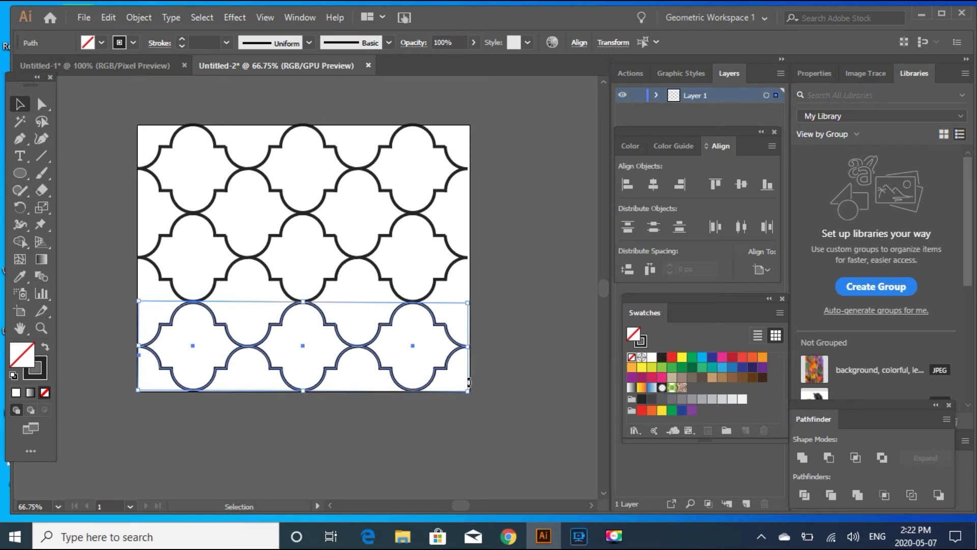
pyautogui.click(524, 387)
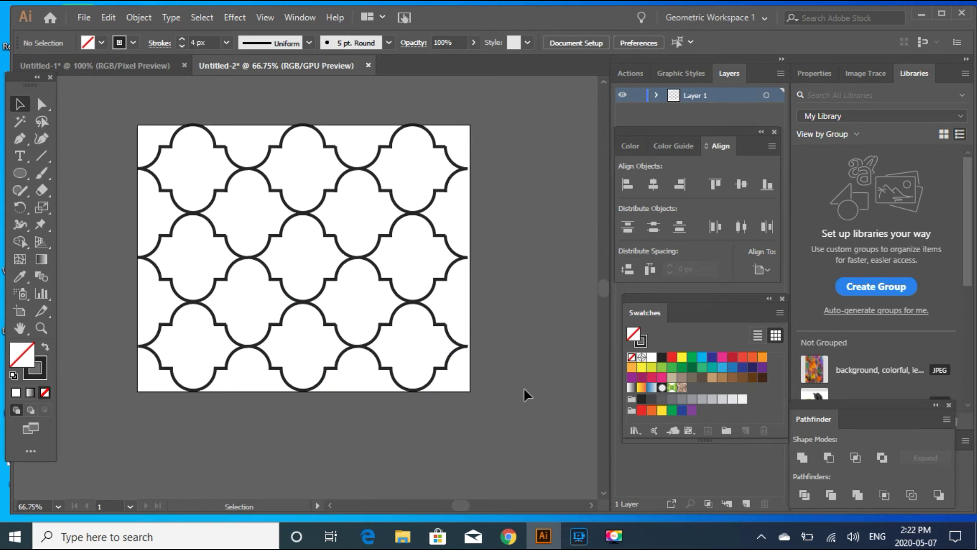
# Select the whole grid, stretch it slightly from its lower-right corner to reach the artboard's edges, and deselect it.
pyautogui.moveTo(102, 108); pyautogui.dragTo(483, 396)
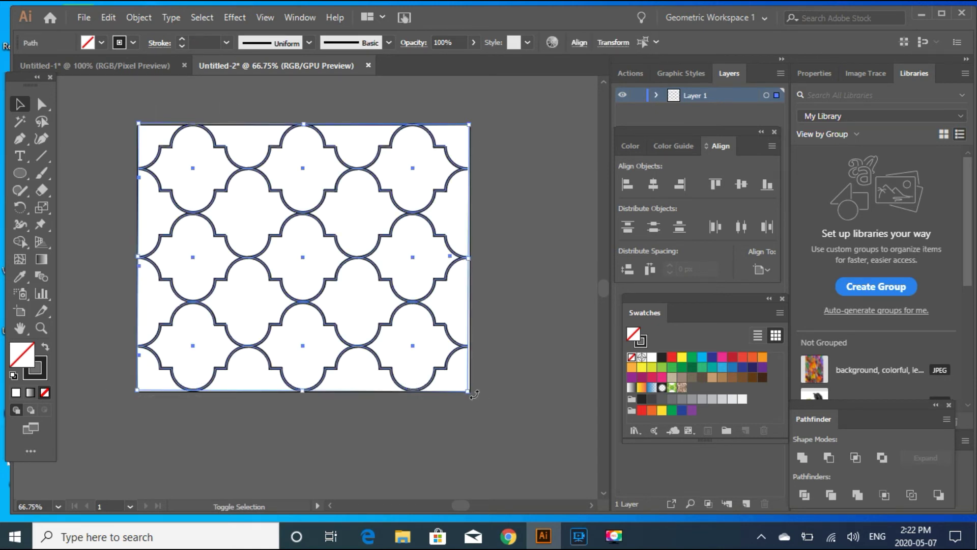
pyautogui.moveTo(468, 390); pyautogui.dragTo(470, 393)
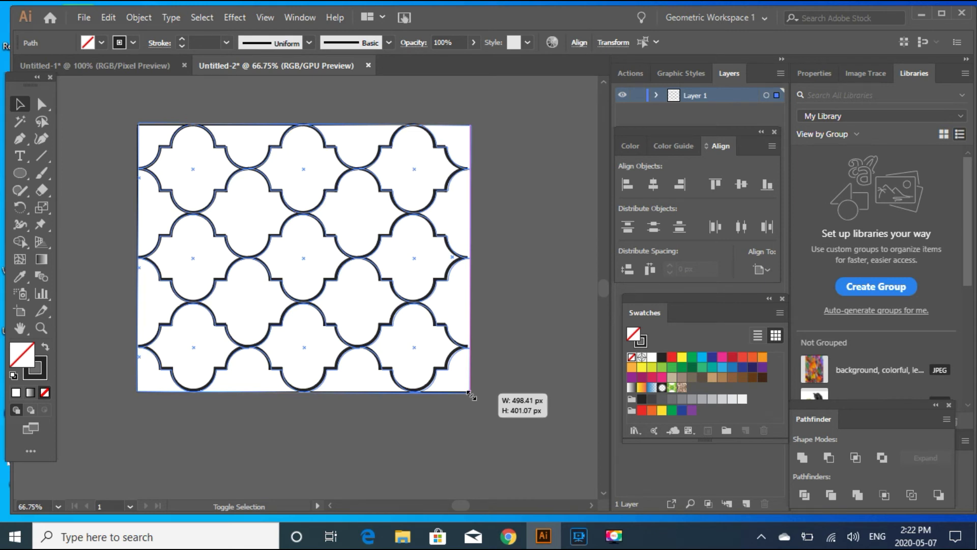
pyautogui.moveTo(471, 394); pyautogui.dragTo(472, 395)
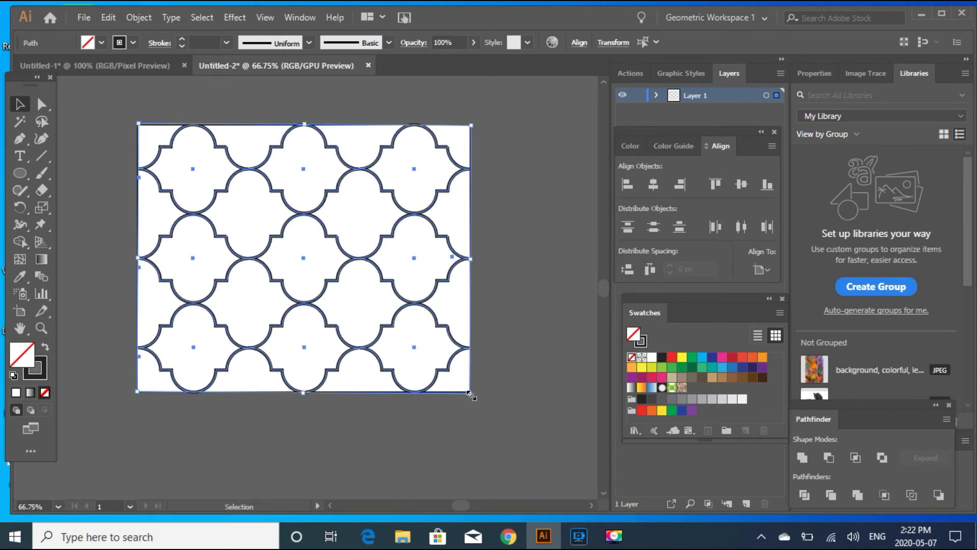
pyautogui.click(468, 447)
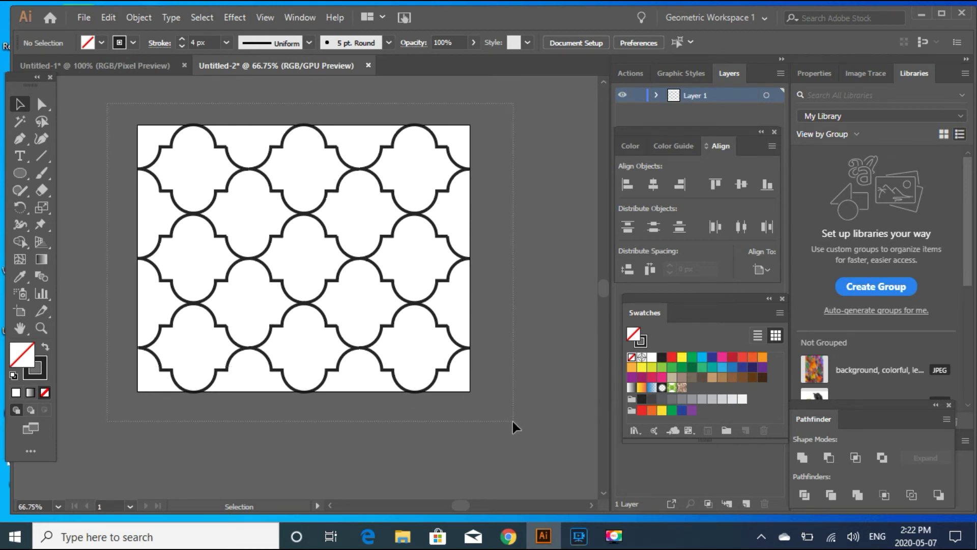
# Set the stroke of all nine shapes to the light blue swatch 2C9ADC, and clear the selection.
pyautogui.hotkey('ctrl', 'a')
pyautogui.click(44, 377)
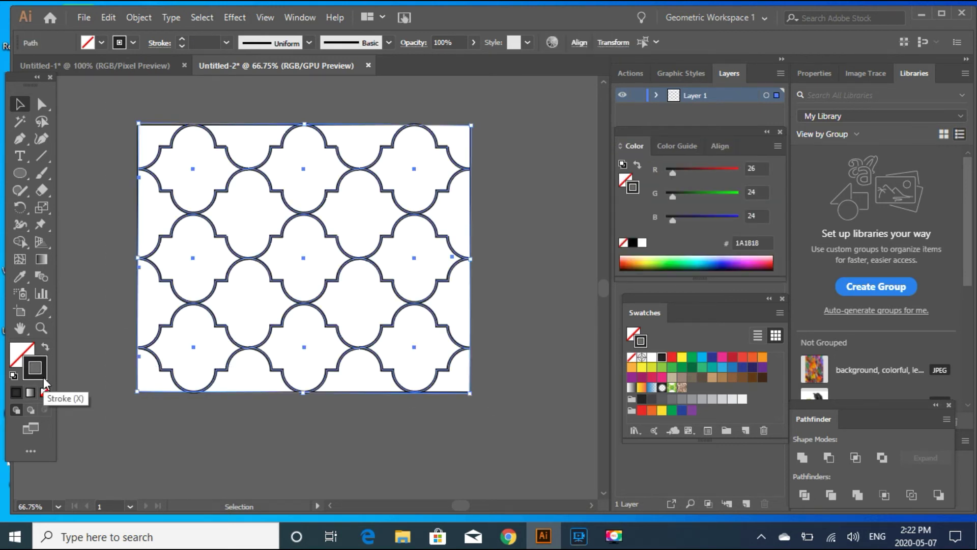
pyautogui.click(723, 367)
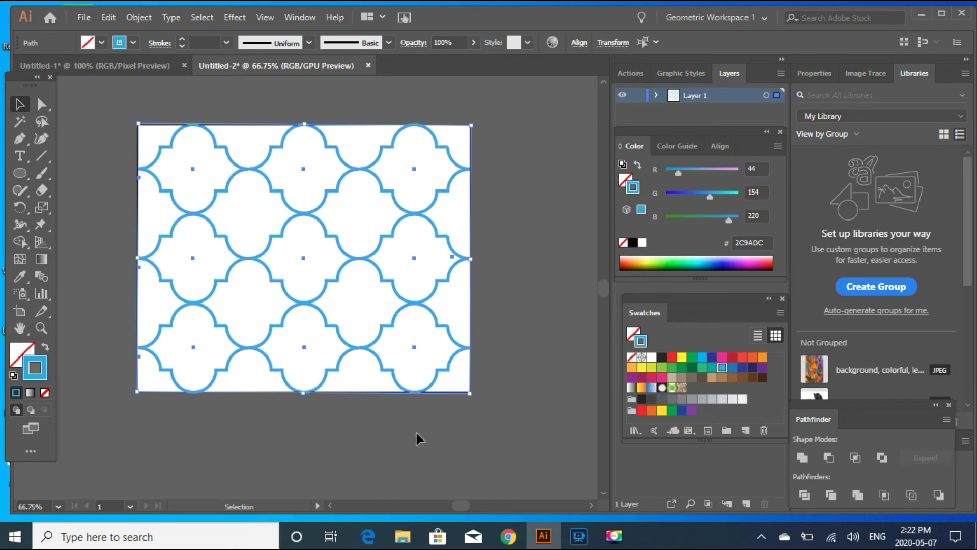
pyautogui.click(100, 258)
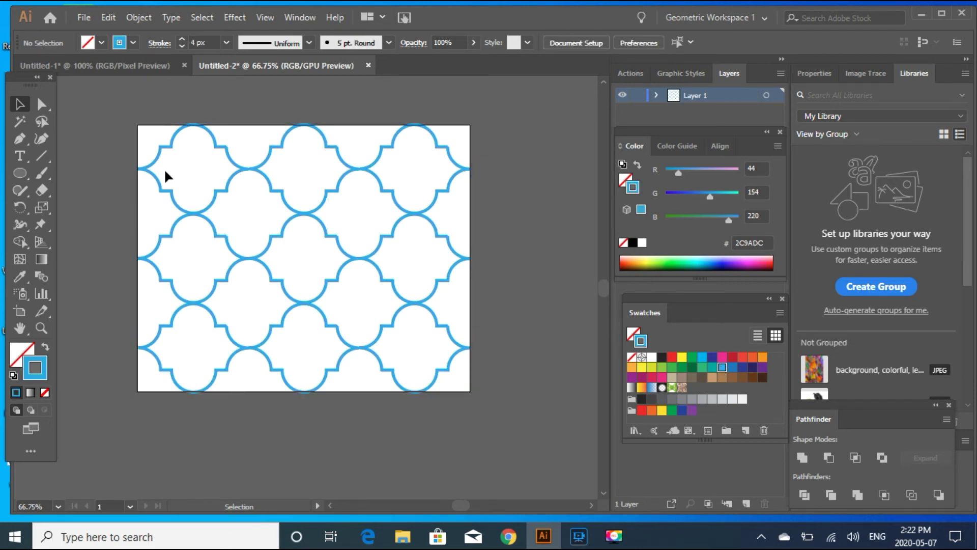
# Try a CMYK Yellow stroke on the top-left shape, and set its stroke back to the blue swatch 2C9ADC.
pyautogui.click(193, 170)
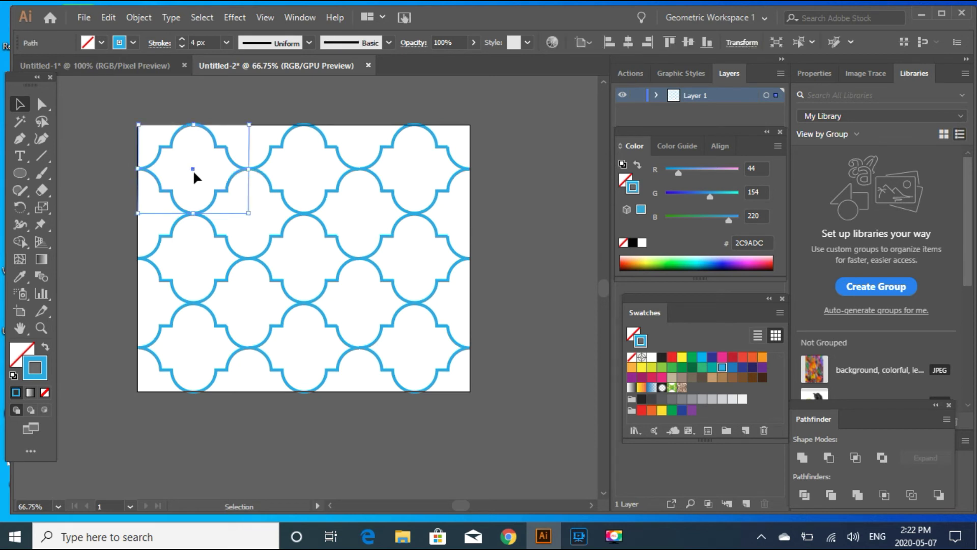
pyautogui.click(682, 357)
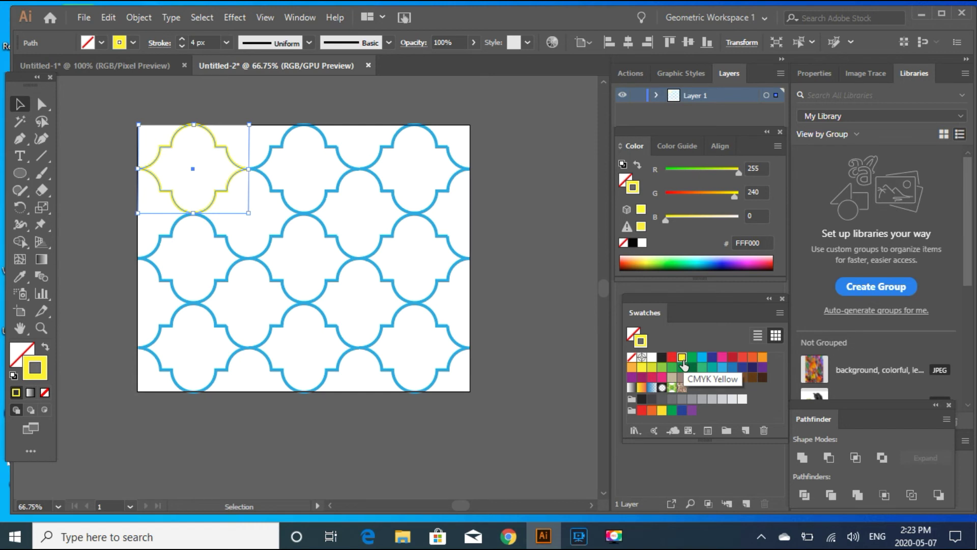
pyautogui.click(722, 369)
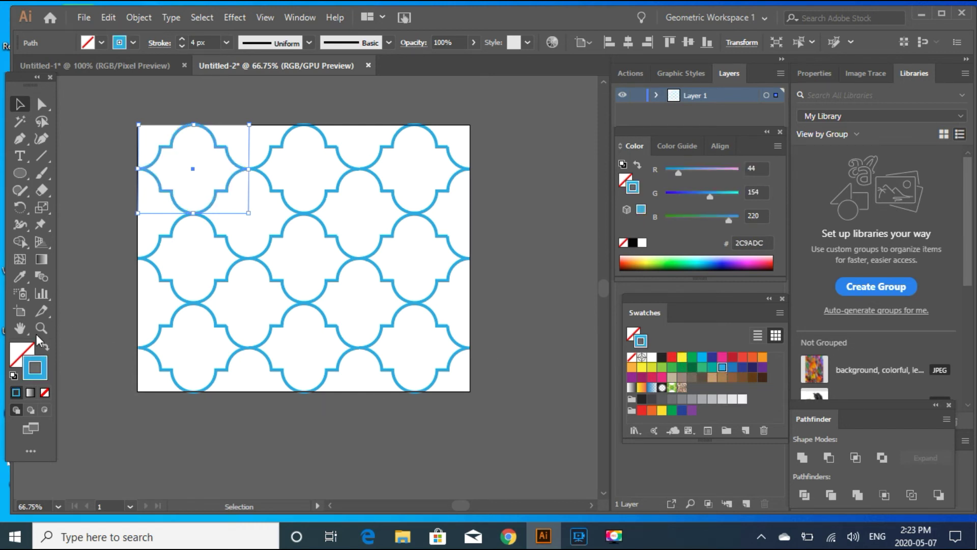
# Fill the three top-row shapes, from left to right, with yellow FFF000, red E32728 and dark blue 212282.
pyautogui.click(19, 359)
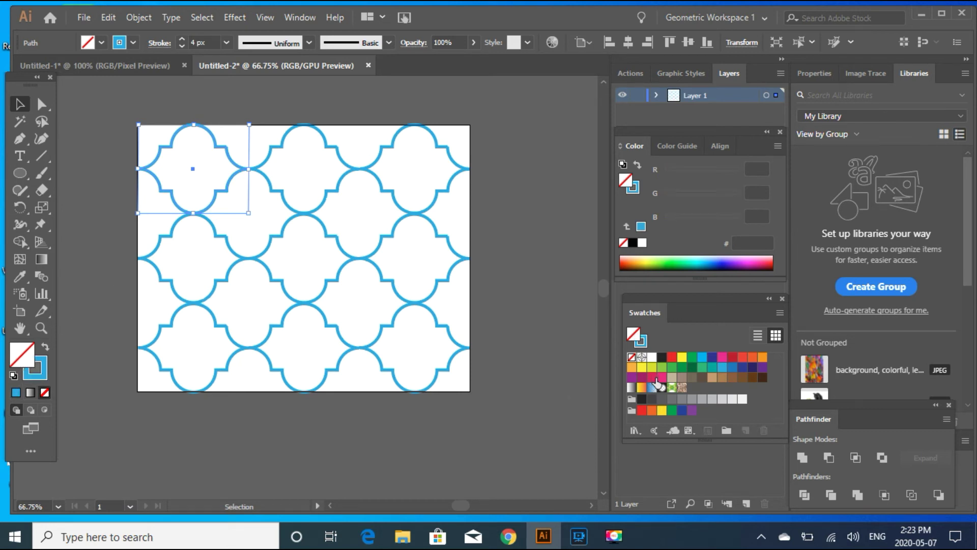
pyautogui.click(682, 357)
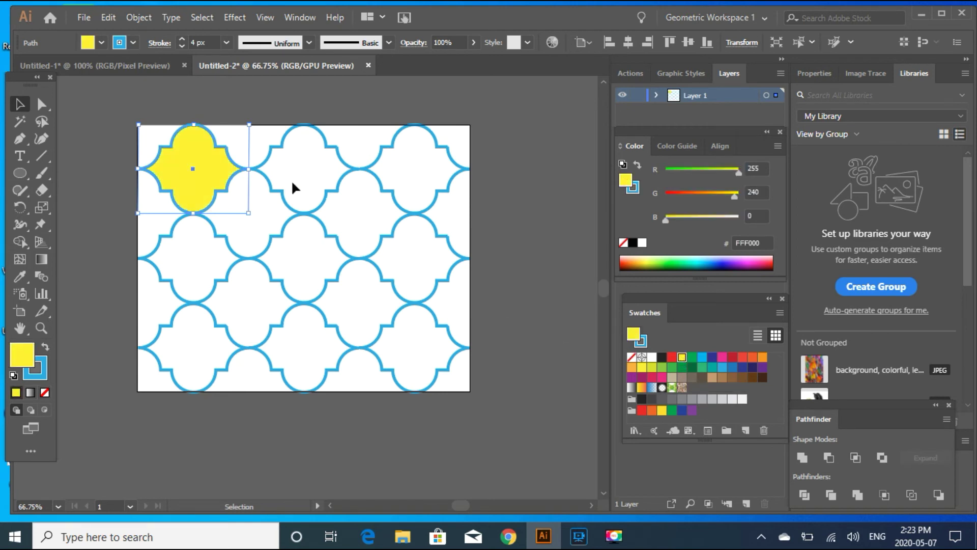
pyautogui.click(319, 176)
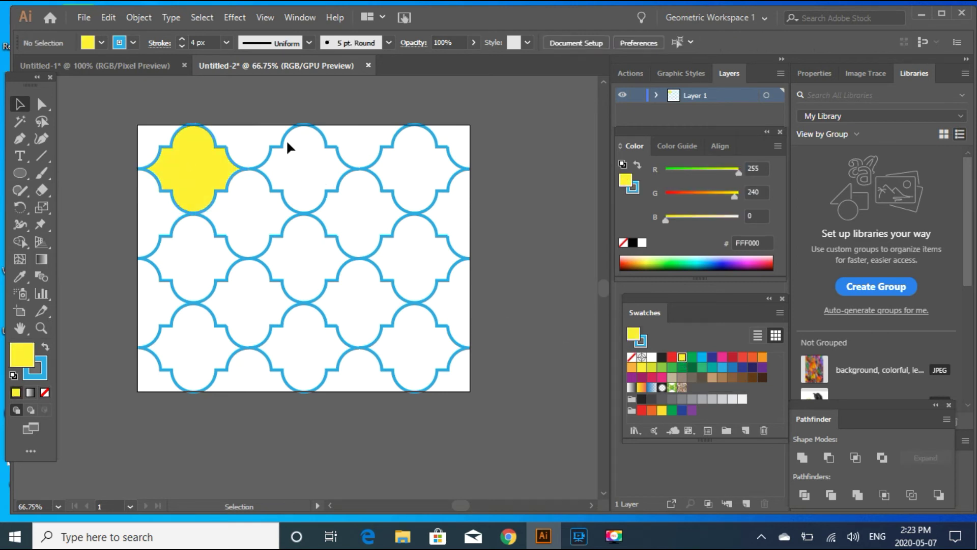
pyautogui.click(319, 162)
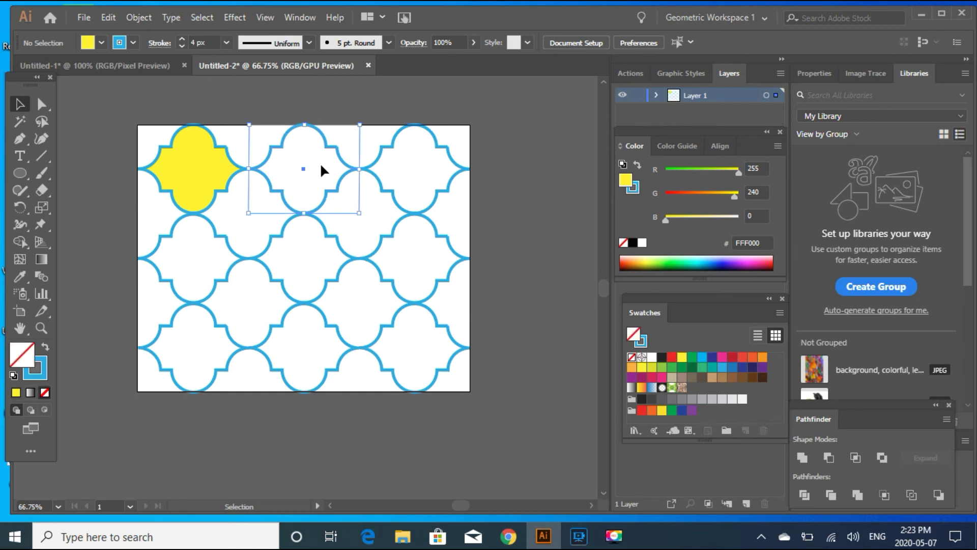
pyautogui.click(742, 357)
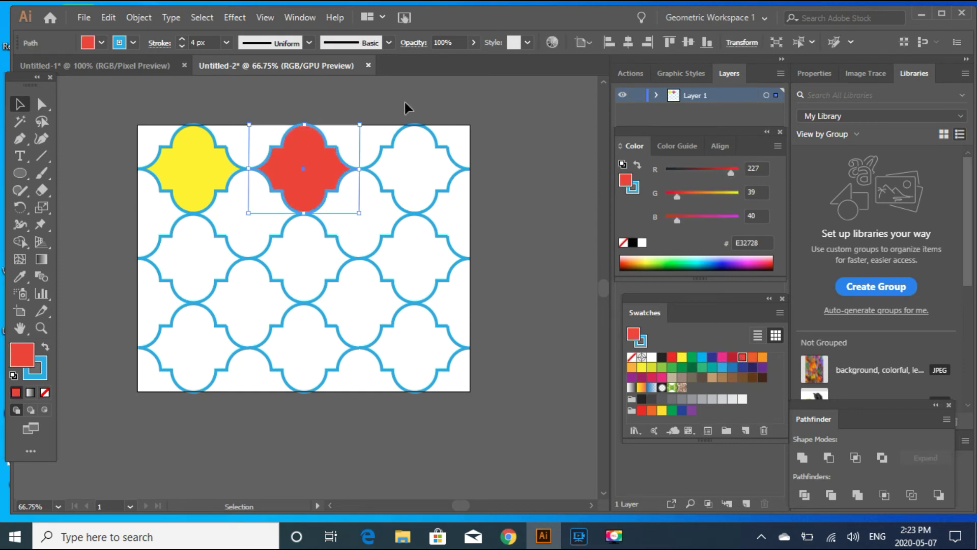
pyautogui.click(465, 172)
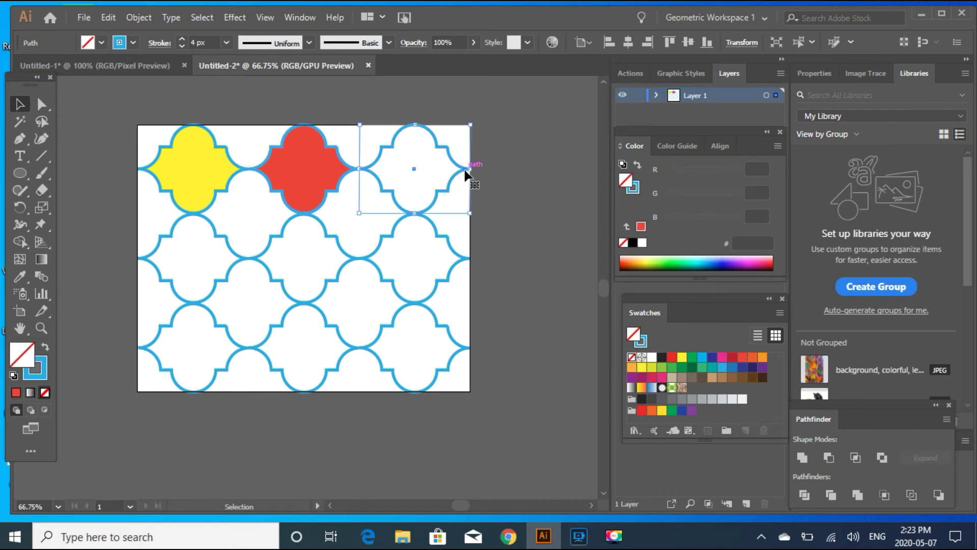
pyautogui.click(712, 358)
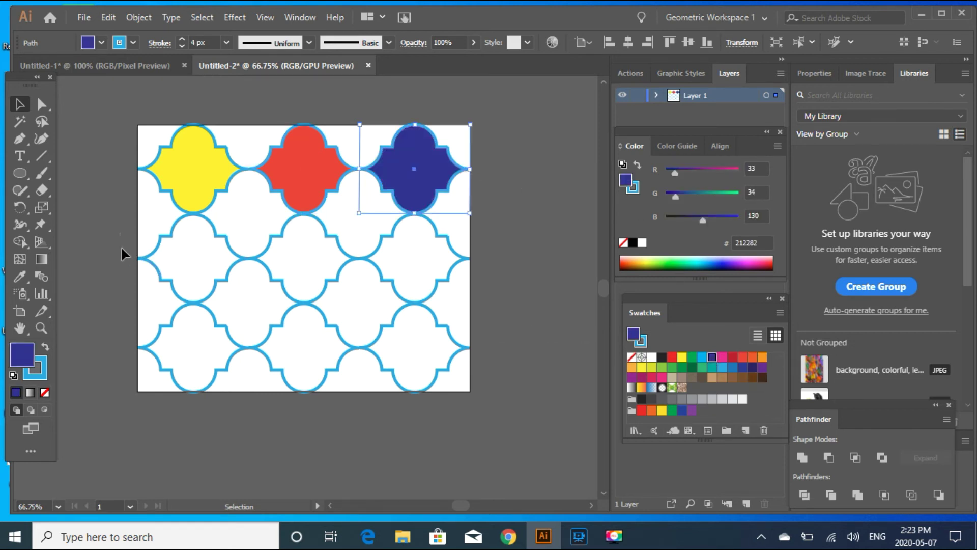
# Fill the three middle-row shapes, from left to right, with pink E00669, tan B58857 and green 1B8431.
pyautogui.click(209, 287)
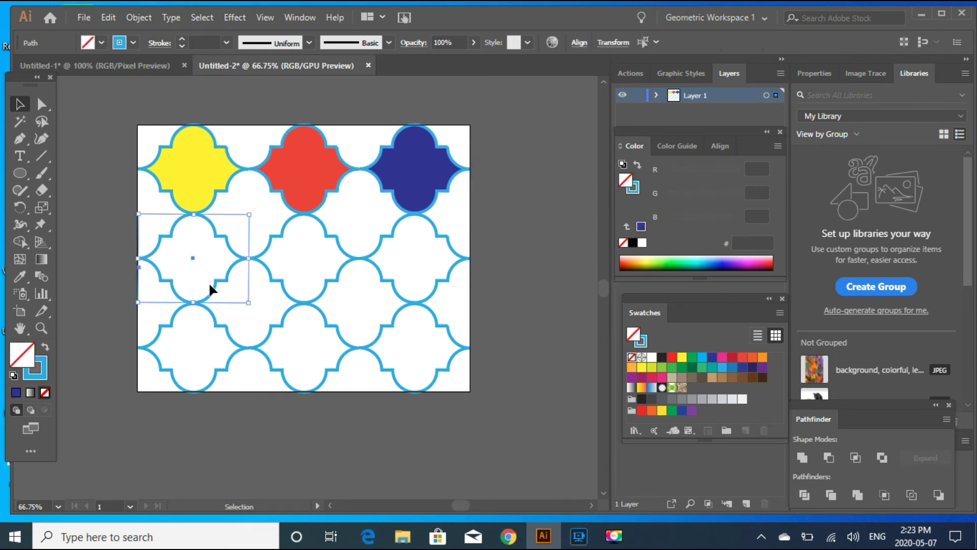
pyautogui.click(661, 378)
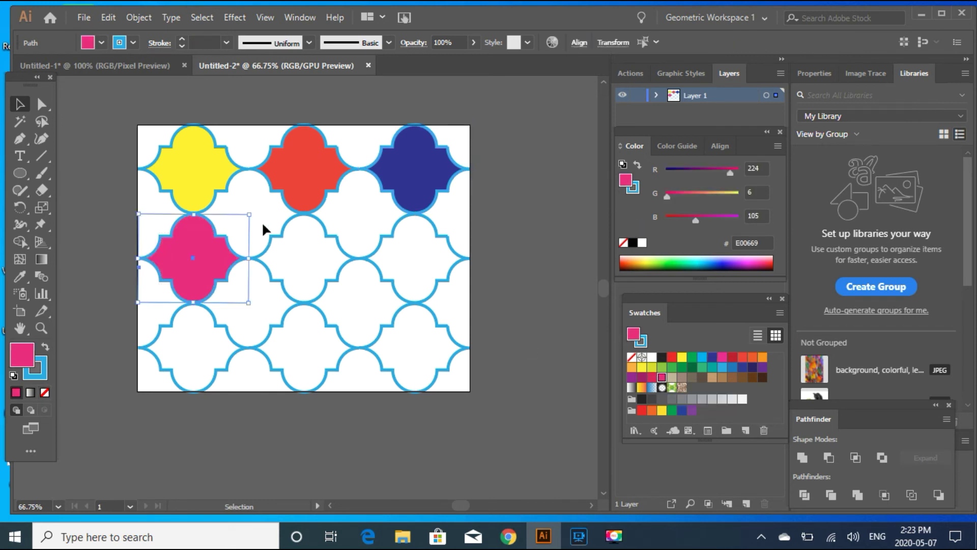
pyautogui.click(343, 296)
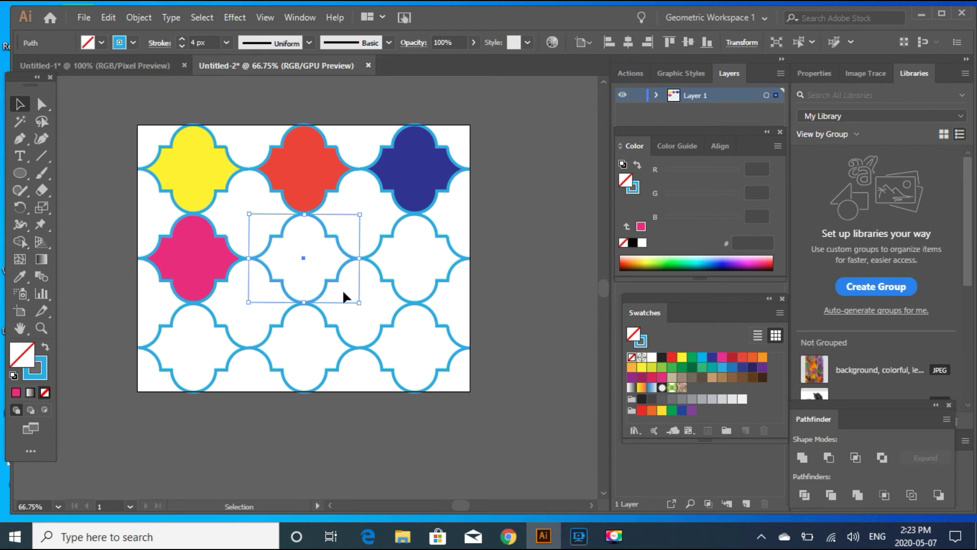
pyautogui.click(712, 377)
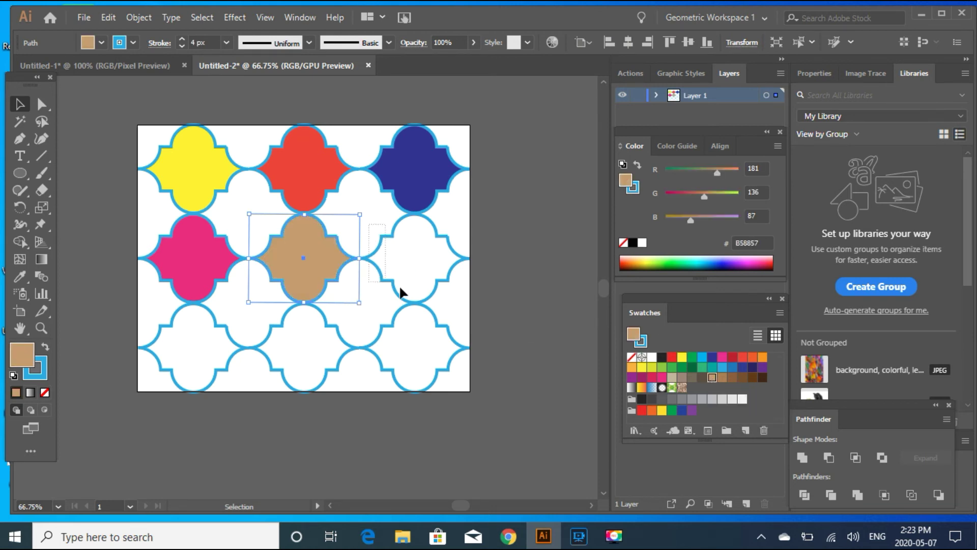
pyautogui.click(454, 294)
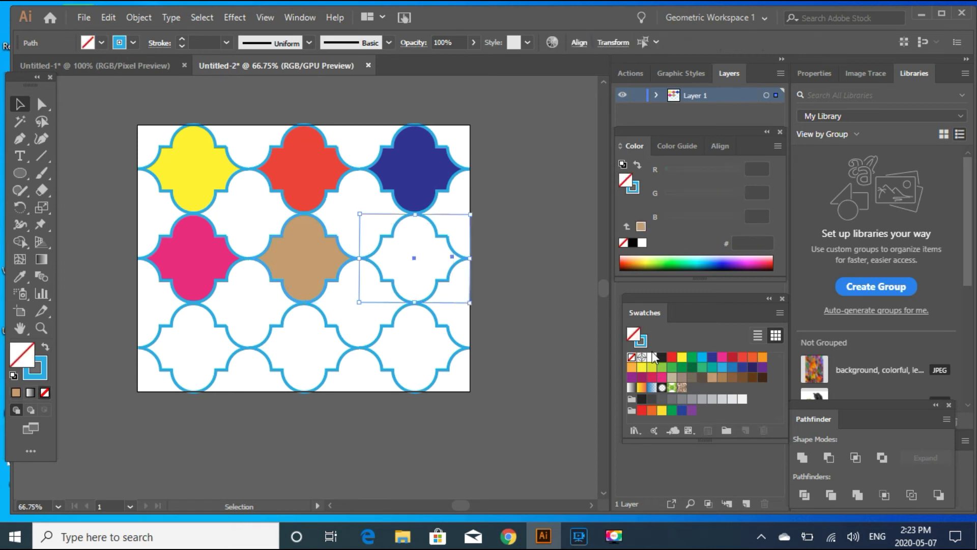
pyautogui.click(681, 367)
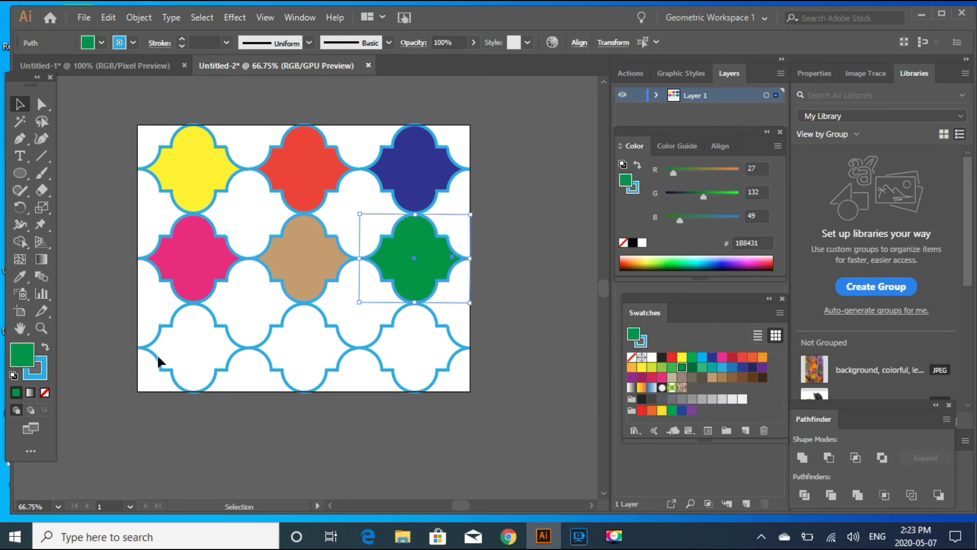
# Fill the bottom-row shapes, from left to right, with light green 80BD26, purple 7A137F and dark brown 2D1B10, and clear the selection.
pyautogui.click(240, 386)
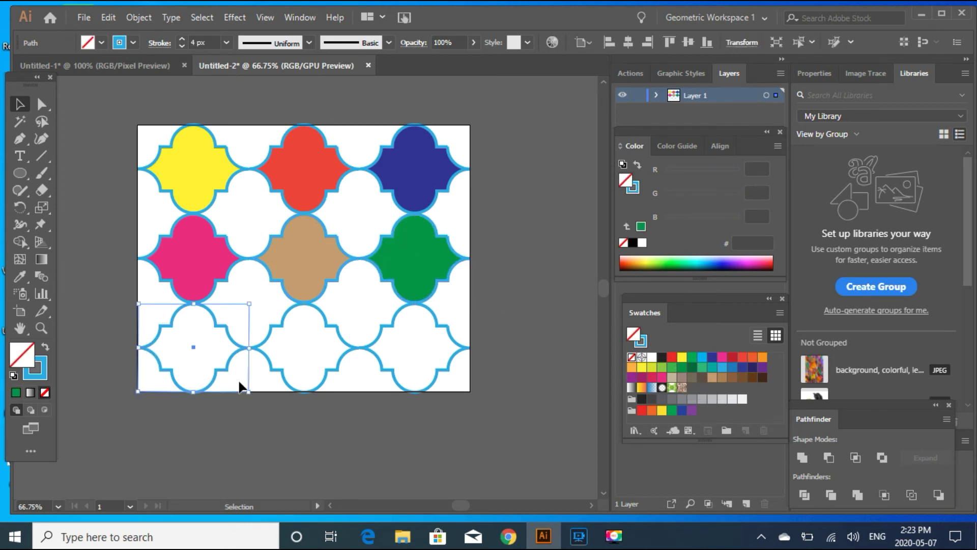
pyautogui.click(662, 368)
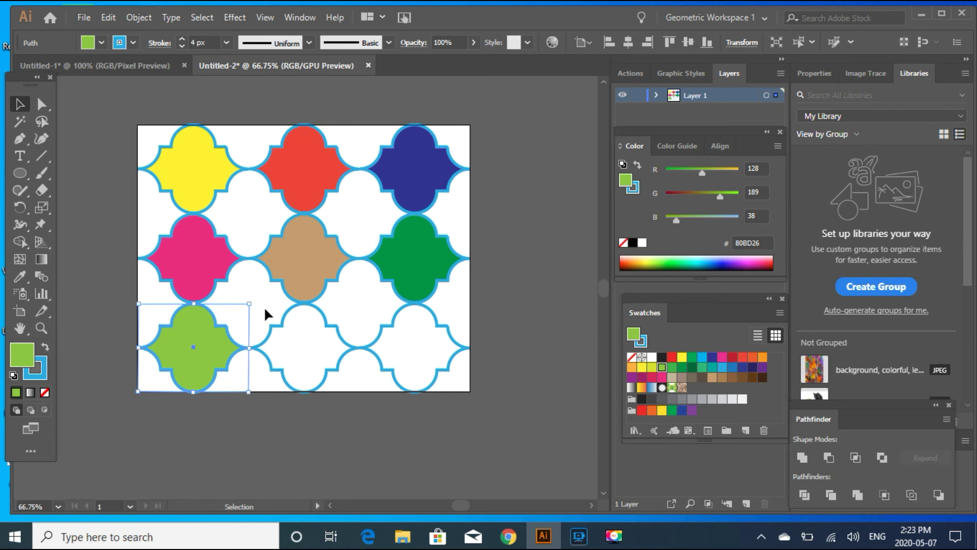
pyautogui.click(350, 386)
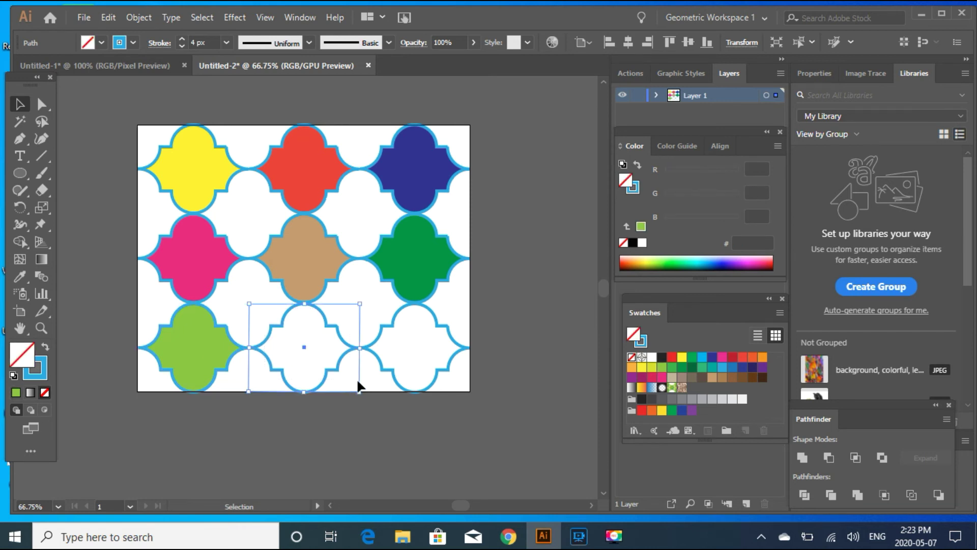
pyautogui.click(641, 378)
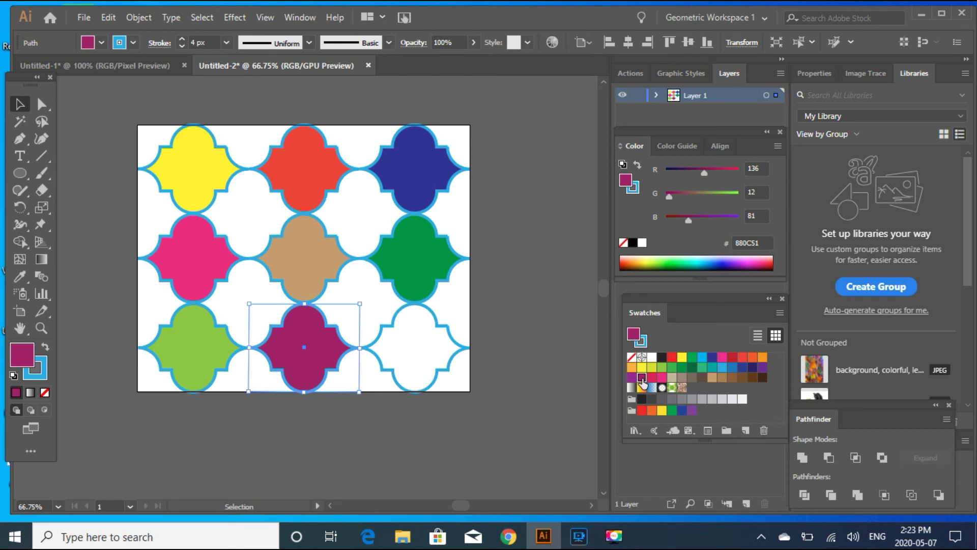
pyautogui.click(631, 377)
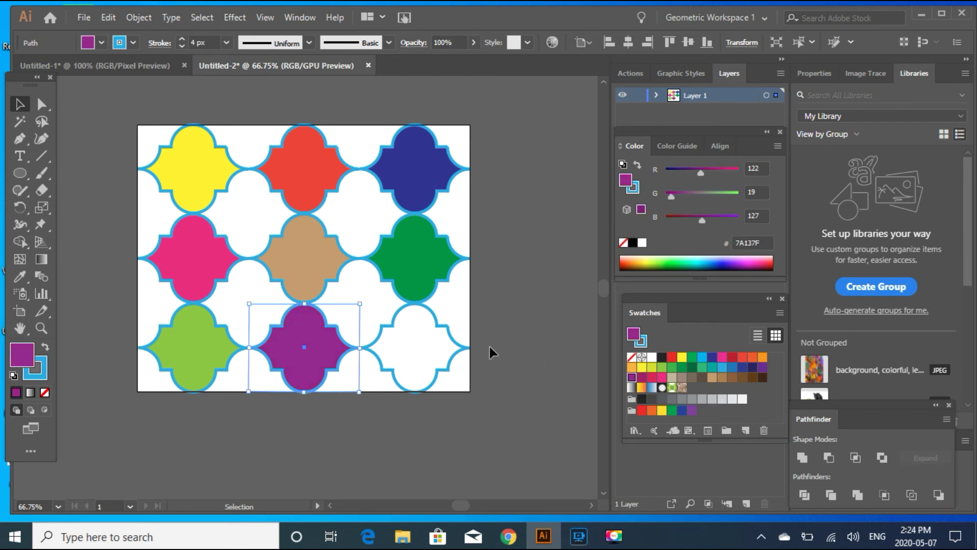
pyautogui.moveTo(432, 380); pyautogui.dragTo(454, 392)
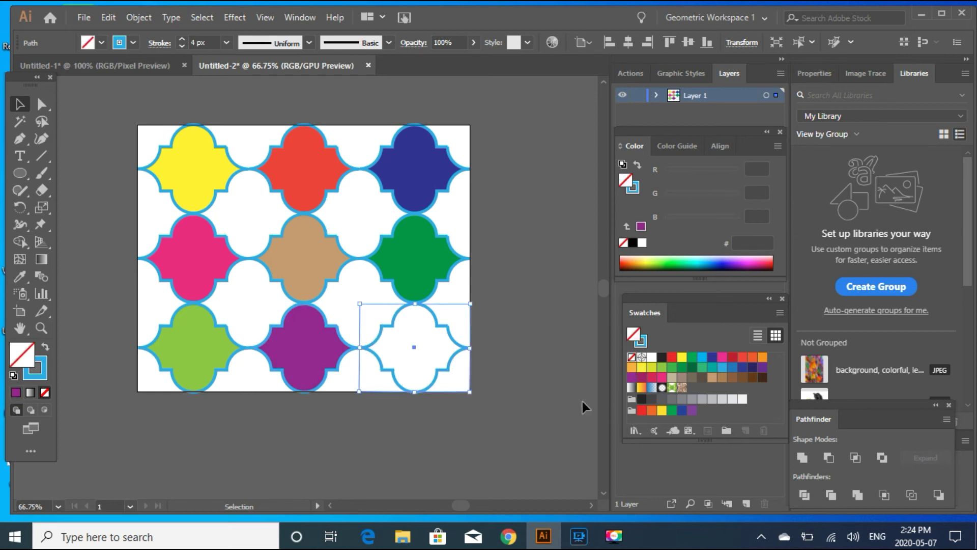
pyautogui.click(762, 378)
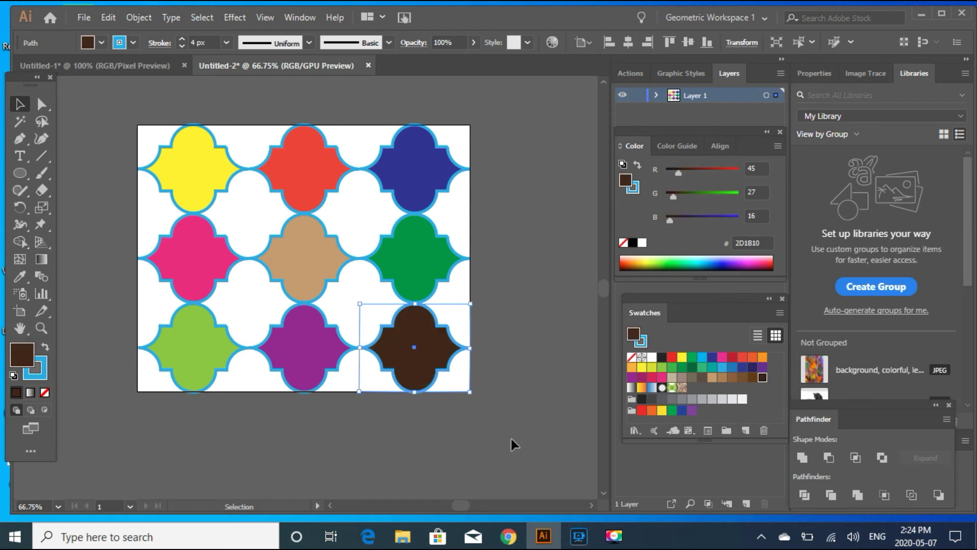
pyautogui.click(511, 438)
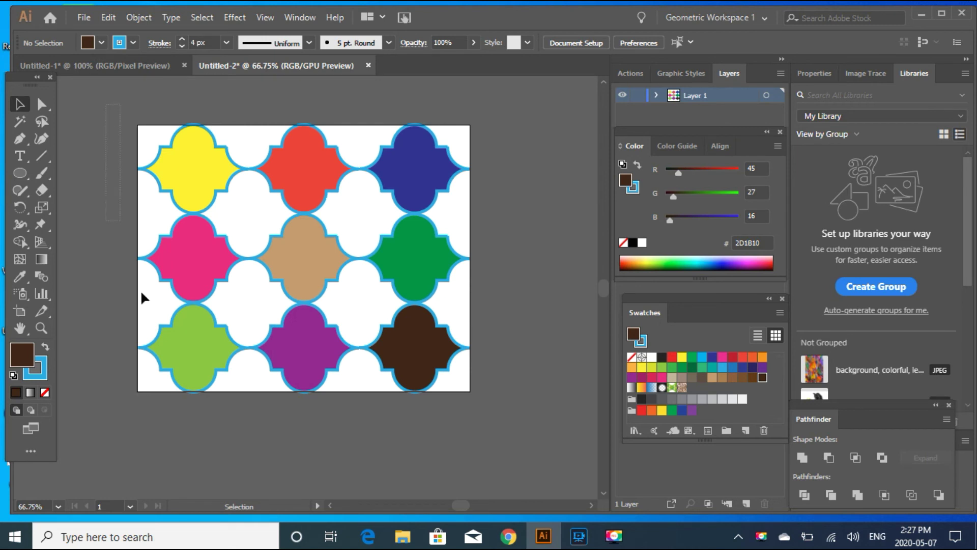
# Save all nine coloured shapes together as a new pattern swatch, and clear the selection.
pyautogui.hotkey('ctrl', 'a')
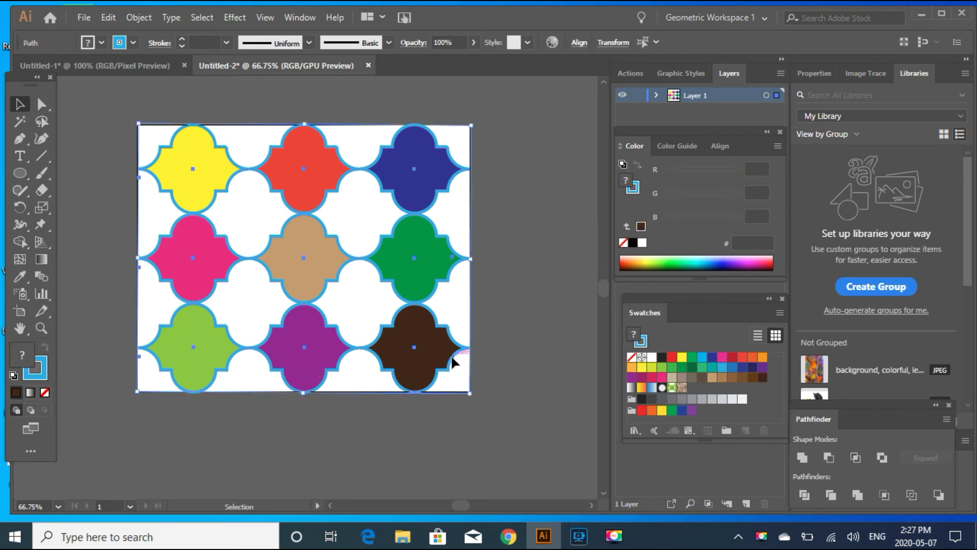
pyautogui.moveTo(452, 358); pyautogui.dragTo(703, 388)
pyautogui.moveTo(466, 505); pyautogui.dragTo(472, 505)
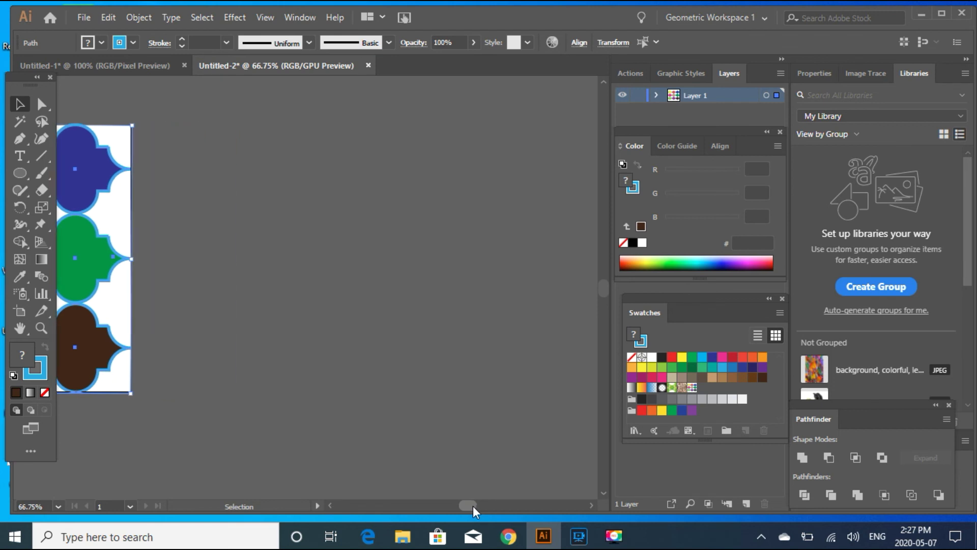
pyautogui.click(132, 441)
# Draw a large rectangle in the empty area right of the artboard, without a stroke and filled with the new nine-shape pattern swatch.
pyautogui.moveTo(25, 175); pyautogui.dragTo(85, 170)
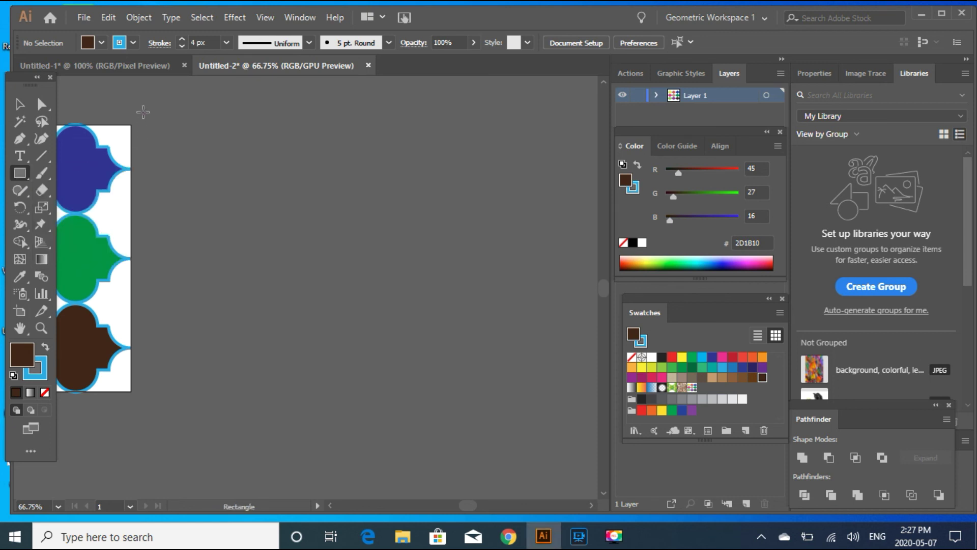
pyautogui.moveTo(158, 79)
pyautogui.mouseDown()
pyautogui.moveTo(309, 398)
pyautogui.moveTo(548, 451)
pyautogui.moveTo(588, 477)
pyautogui.mouseUp()
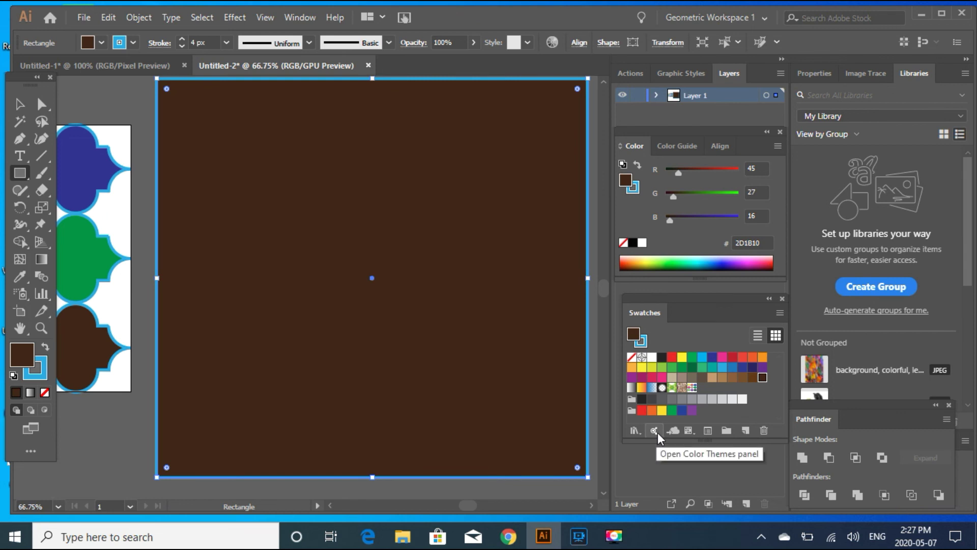
pyautogui.click(44, 396)
pyautogui.press('x')
pyautogui.click(45, 396)
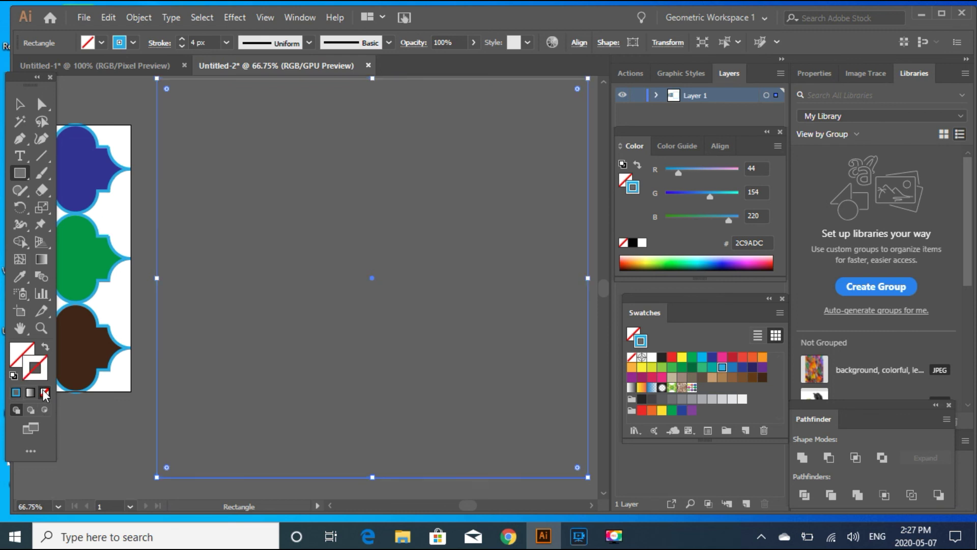
pyautogui.click(20, 355)
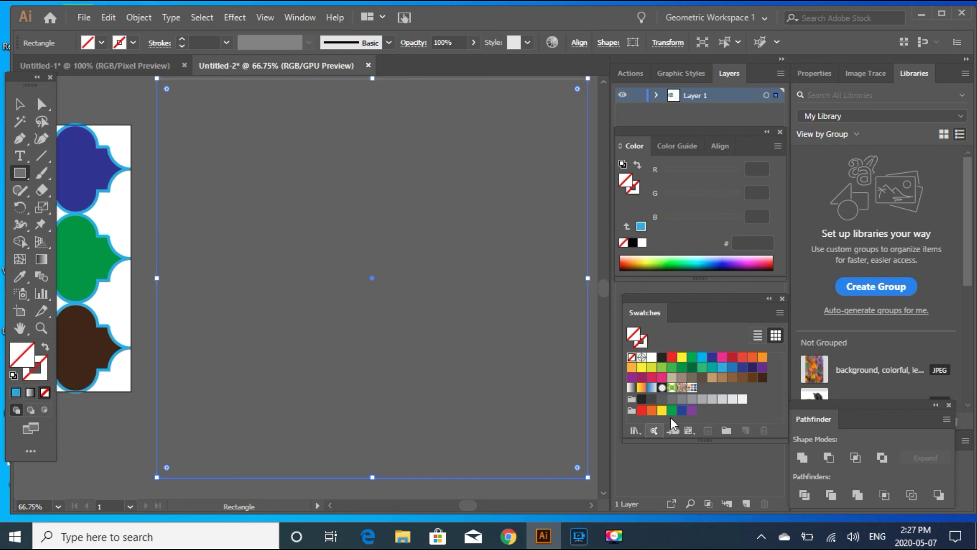
pyautogui.click(692, 387)
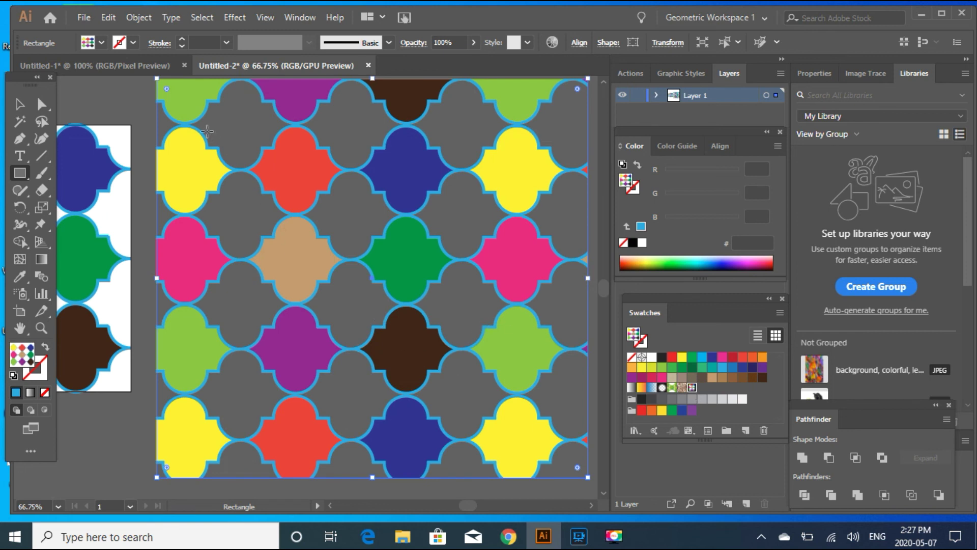
# Scale only the rectangle's pattern to 60% horizontally and vertically, with Transform Objects off and Transform Patterns on.
pyautogui.click(139, 17)
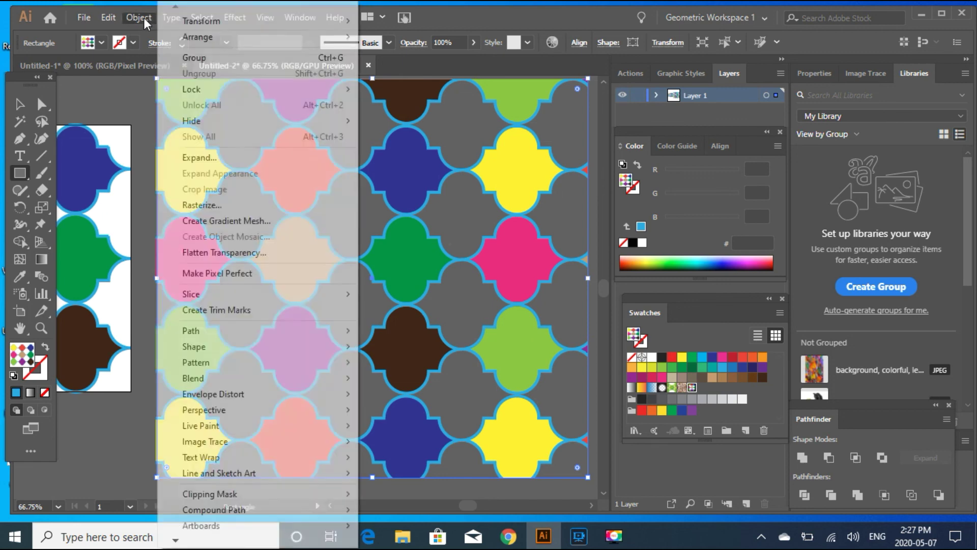
pyautogui.moveTo(225, 37)
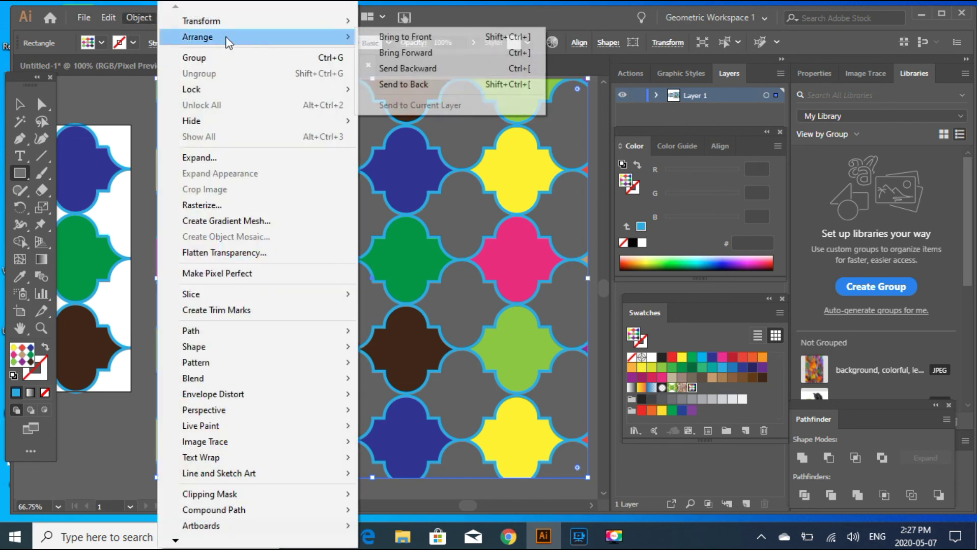
pyautogui.moveTo(346, 23)
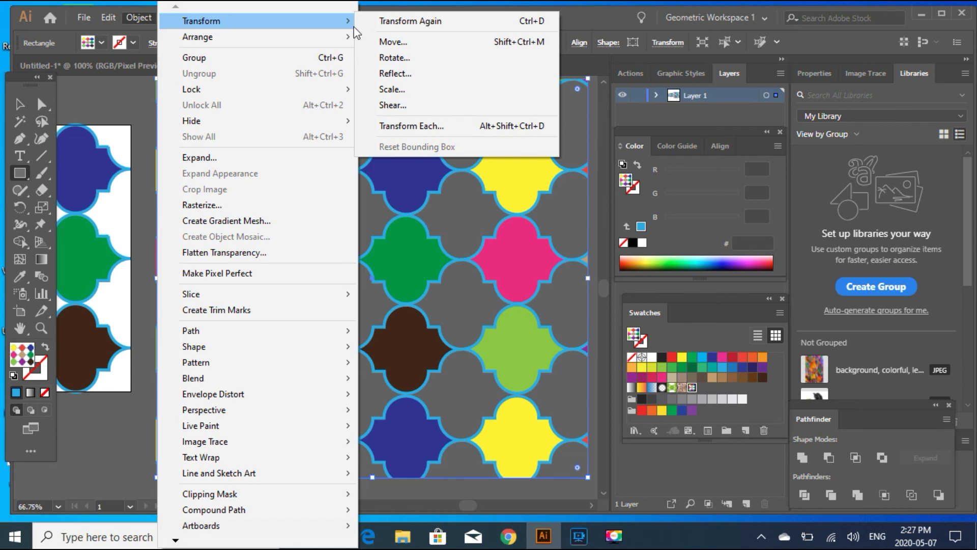
pyautogui.click(392, 90)
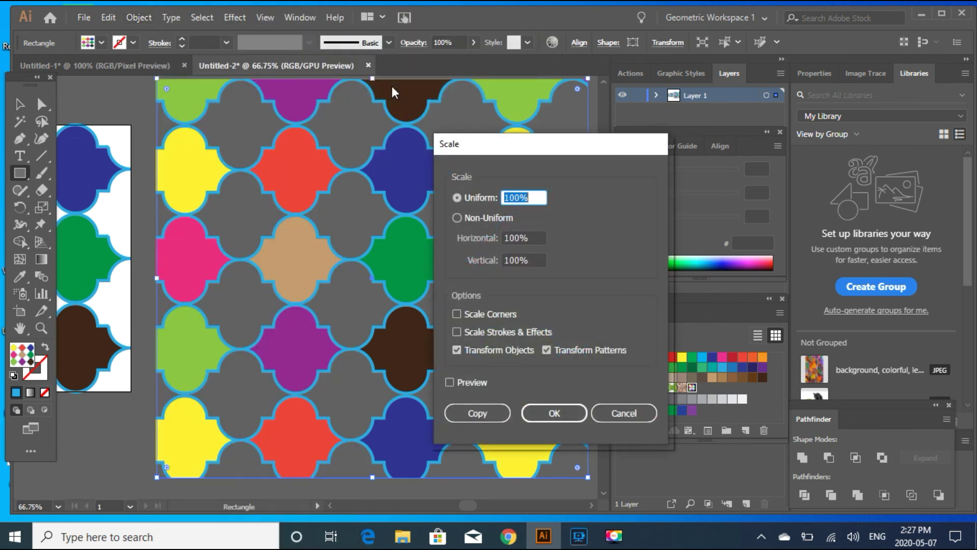
pyautogui.click(515, 197)
pyautogui.press('BackSpace')
pyautogui.press('BackSpace')
pyautogui.write('6')
pyautogui.click(512, 238)
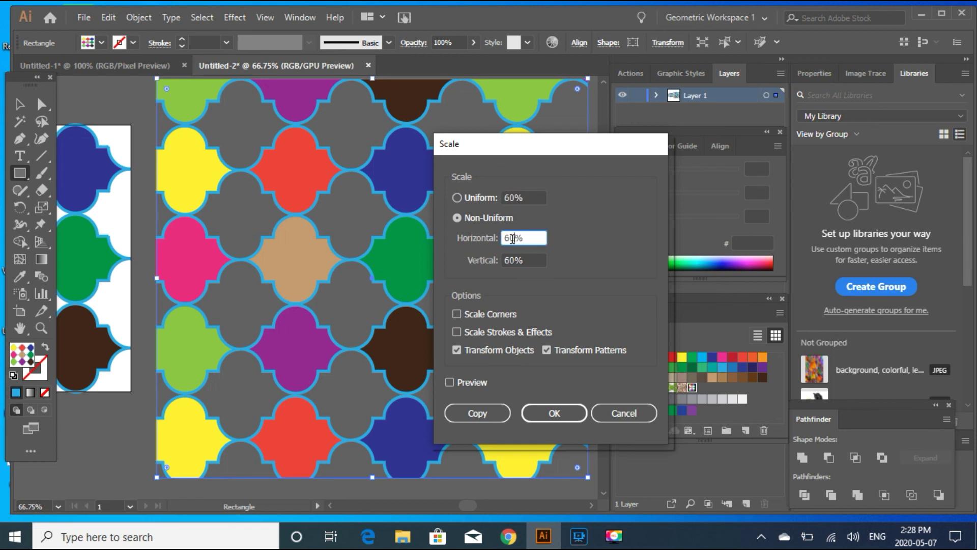
pyautogui.click(457, 350)
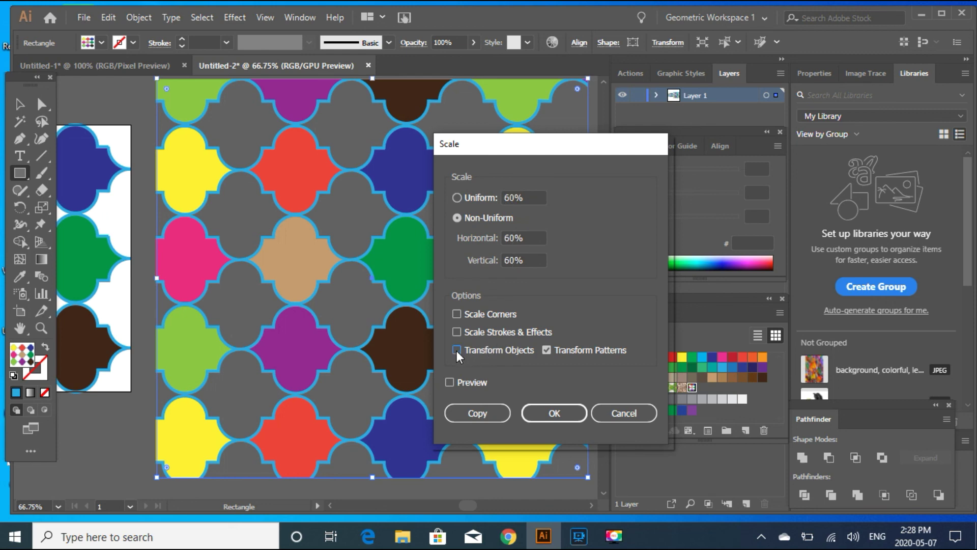
pyautogui.click(564, 415)
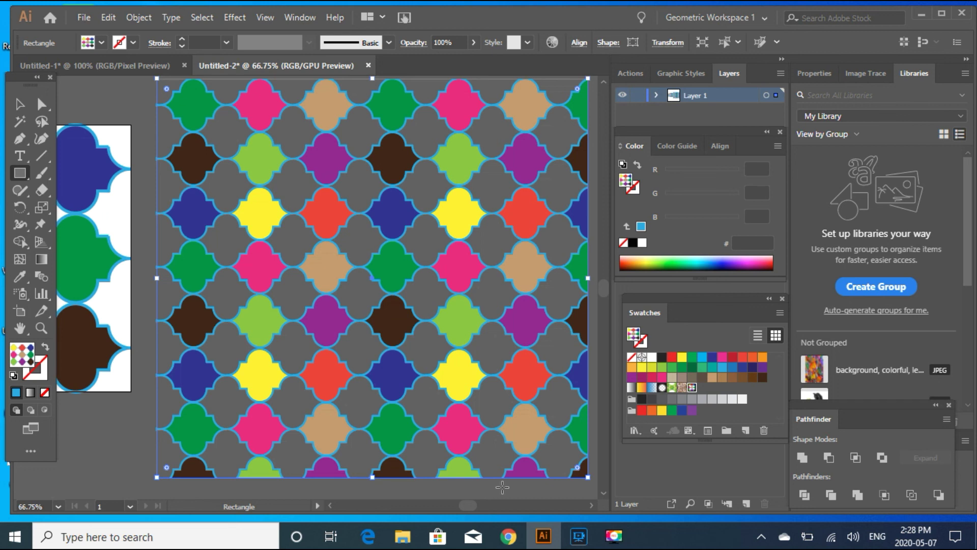
pyautogui.click(614, 535)
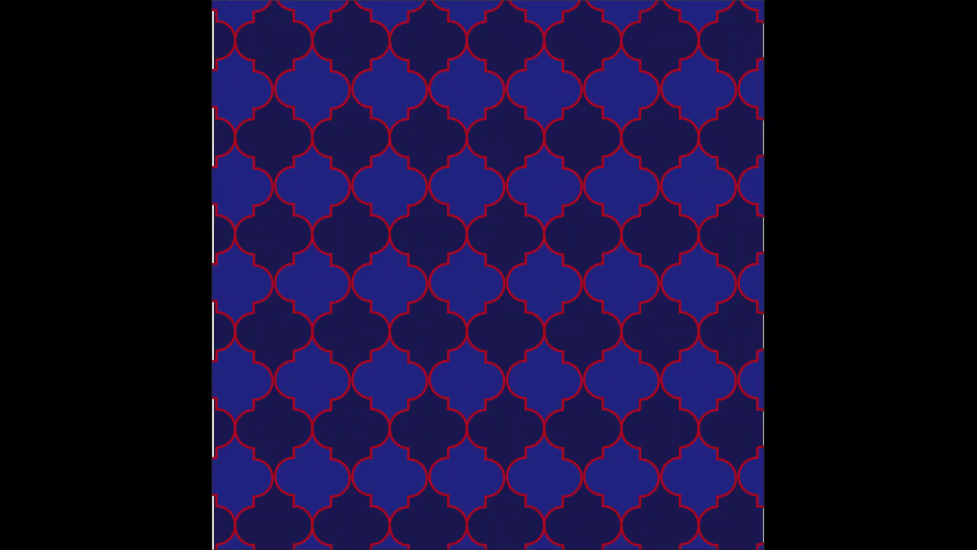
pyautogui.press('Right')
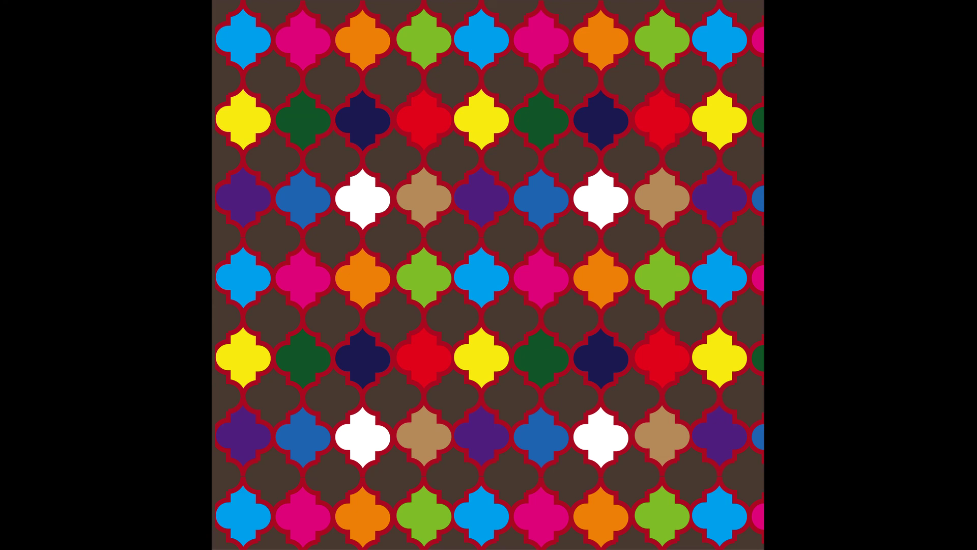
pyautogui.press('Right')
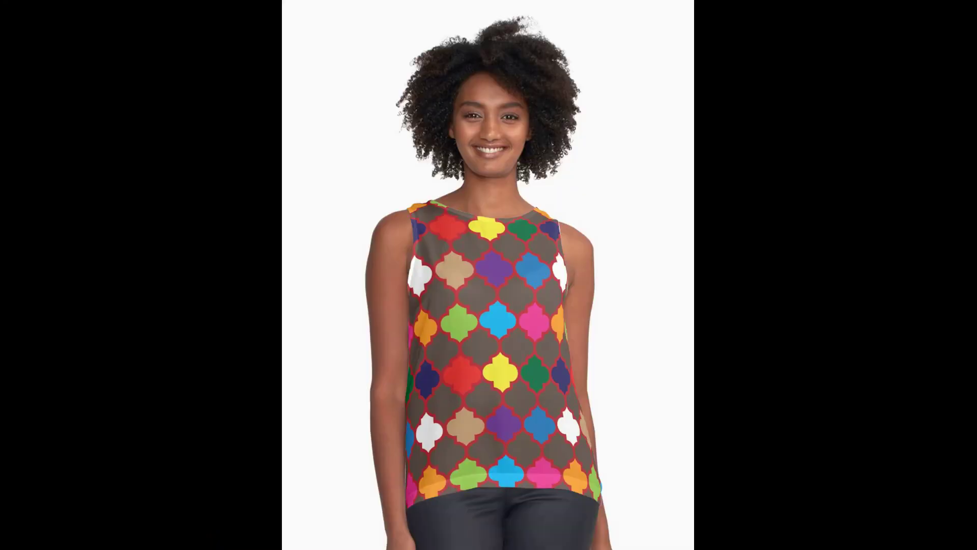